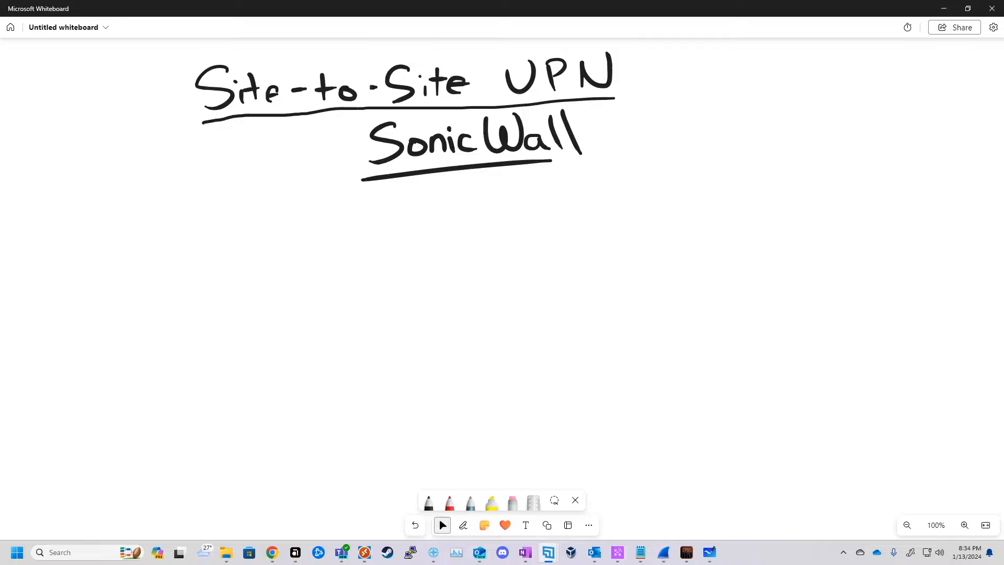
# Step: With the pen, sketch two firewall boxes with their computers and label the right one SW-B
pyautogui.click(463, 525)
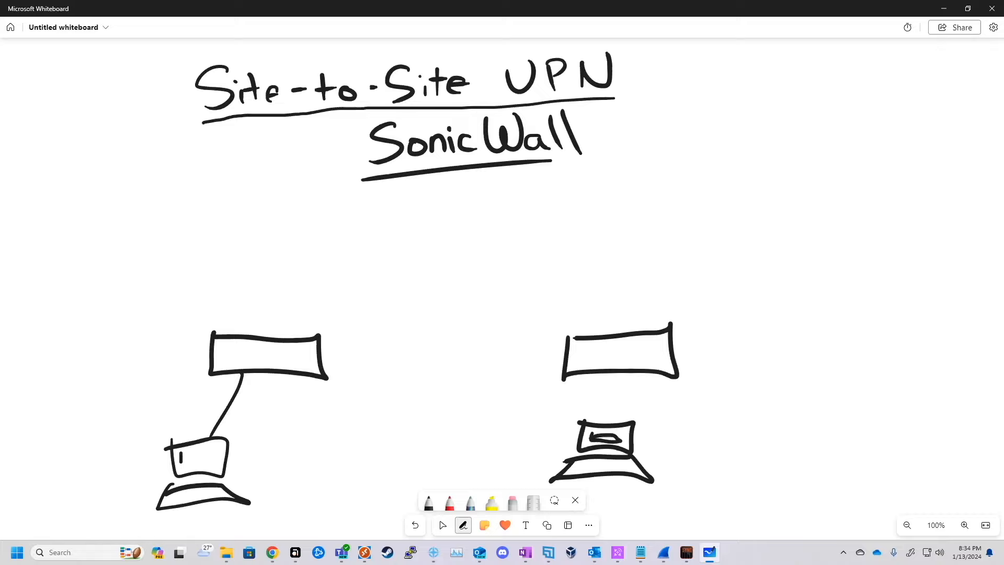
pyautogui.moveTo(182, 454); pyautogui.dragTo(217, 449)
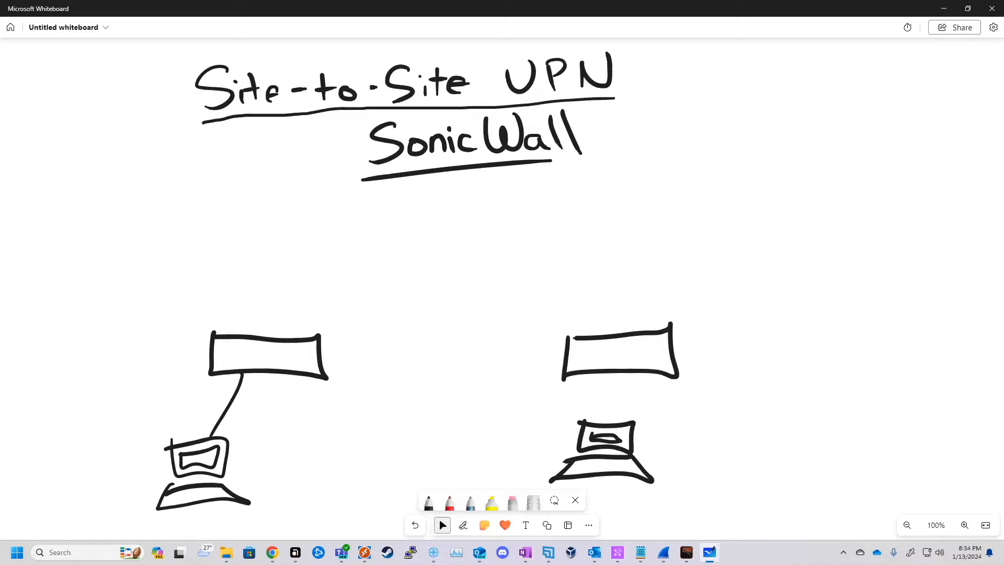
pyautogui.moveTo(595, 374); pyautogui.dragTo(599, 421)
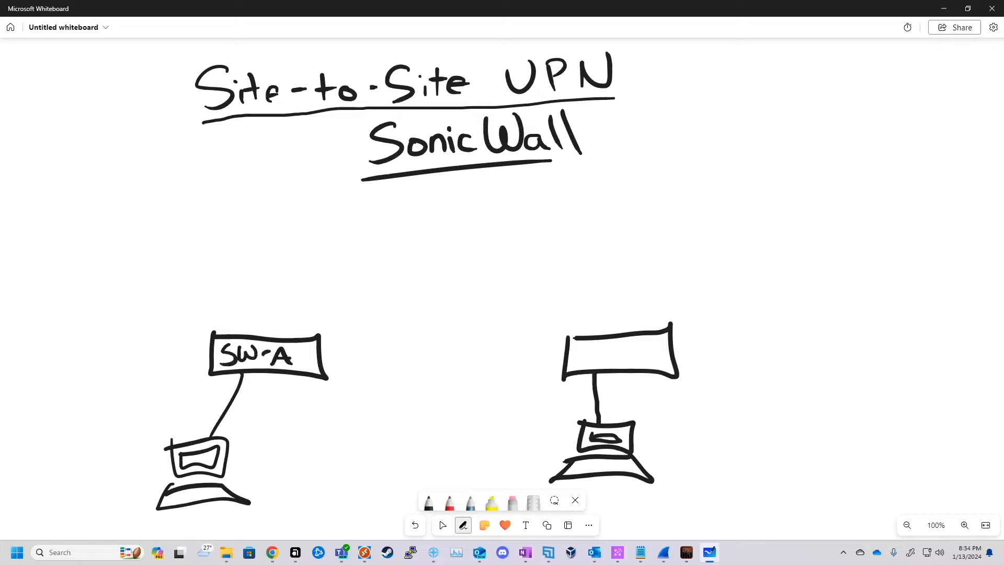
pyautogui.moveTo(590, 347)
pyautogui.mouseDown()
pyautogui.moveTo(574, 364)
pyautogui.moveTo(619, 346)
pyautogui.moveTo(643, 362)
pyautogui.mouseUp()
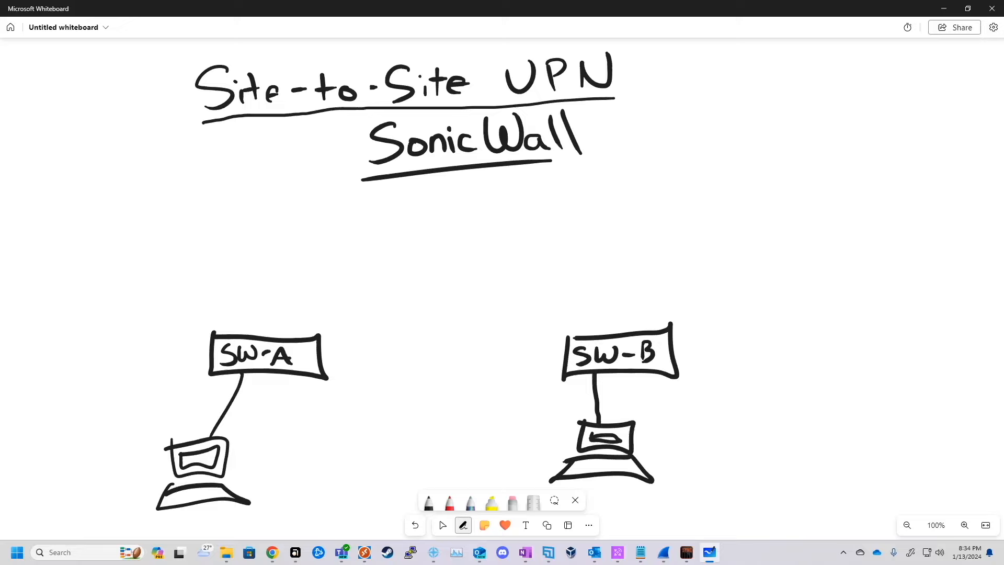
# Step: Draw a WAN box above both firewalls, linked to SW-A and SW-B
pyautogui.moveTo(302, 336); pyautogui.dragTo(383, 273)
pyautogui.moveTo(386, 243)
pyautogui.mouseDown()
pyautogui.moveTo(513, 275)
pyautogui.moveTo(385, 243)
pyautogui.mouseUp()
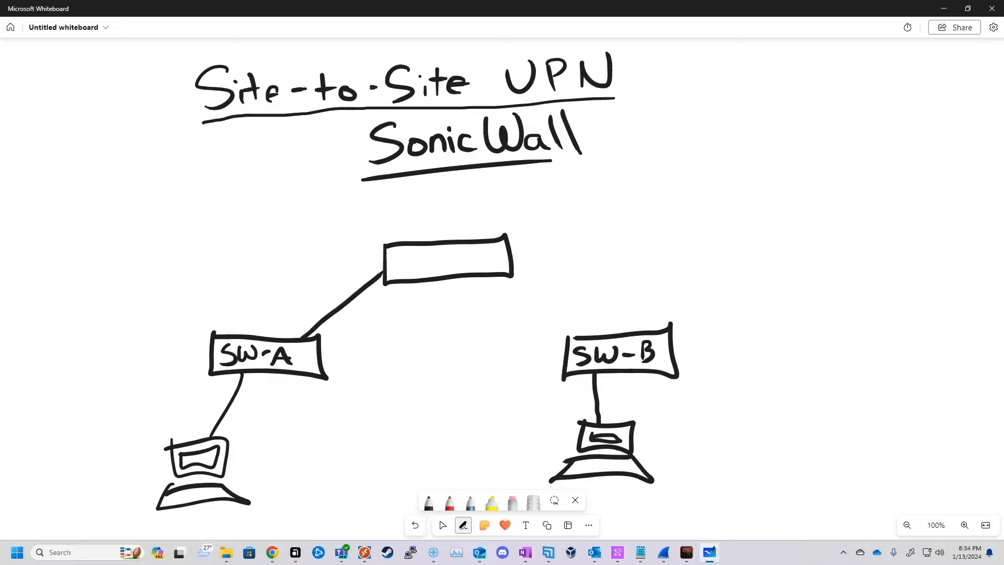
pyautogui.moveTo(496, 277); pyautogui.dragTo(587, 334)
pyautogui.moveTo(395, 255)
pyautogui.mouseDown()
pyautogui.moveTo(406, 272)
pyautogui.moveTo(426, 256)
pyautogui.moveTo(448, 273)
pyautogui.moveTo(473, 252)
pyautogui.mouseUp()
pyautogui.click(442, 524)
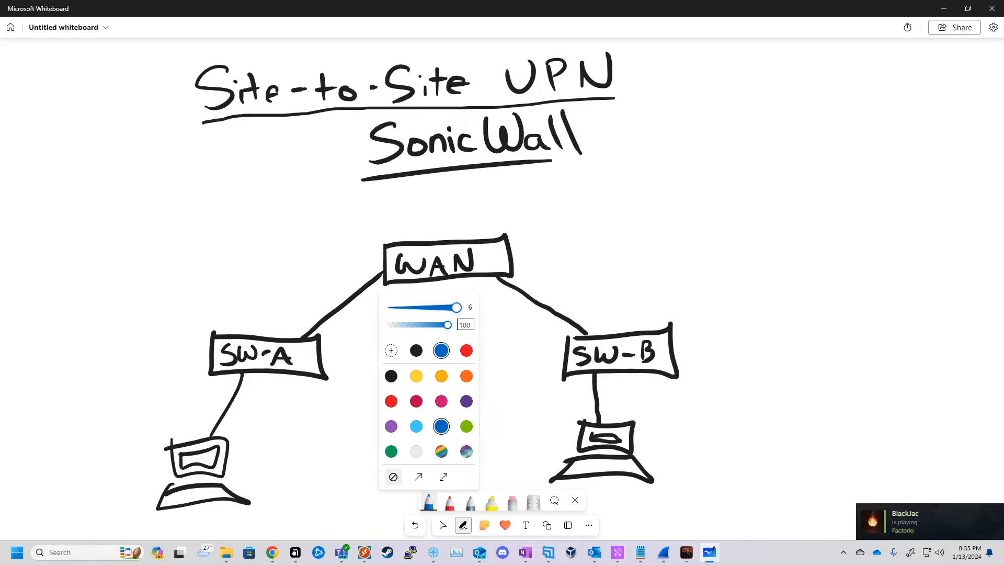
# Step: Write 192.168.40.0 under SW-A and 192.168.10.0 under SW-B in blue
pyautogui.moveTo(256, 382)
pyautogui.mouseDown()
pyautogui.moveTo(258, 406)
pyautogui.moveTo(268, 391)
pyautogui.moveTo(283, 405)
pyautogui.moveTo(344, 388)
pyautogui.moveTo(374, 393)
pyautogui.mouseUp()
pyautogui.click(313, 399)
pyautogui.click(357, 400)
pyautogui.moveTo(371, 382)
pyautogui.mouseDown()
pyautogui.moveTo(371, 398)
pyautogui.moveTo(389, 381)
pyautogui.moveTo(415, 397)
pyautogui.moveTo(420, 375)
pyautogui.mouseUp()
pyautogui.click(403, 395)
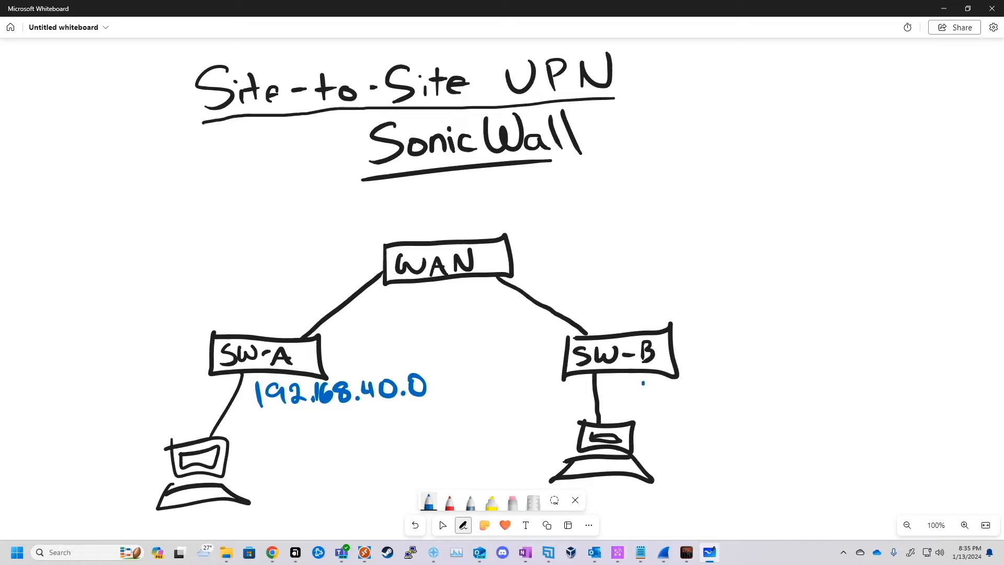
pyautogui.moveTo(643, 381)
pyautogui.mouseDown()
pyautogui.moveTo(643, 402)
pyautogui.moveTo(717, 398)
pyautogui.moveTo(768, 409)
pyautogui.mouseUp()
pyautogui.click(700, 401)
pyautogui.click(757, 402)
pyautogui.moveTo(778, 387)
pyautogui.mouseDown()
pyautogui.moveTo(779, 410)
pyautogui.moveTo(781, 389)
pyautogui.moveTo(813, 392)
pyautogui.mouseUp()
pyautogui.click(798, 408)
# Step: Write DHCP in red above SW-B and SW-A, undoing a mistaken letter
pyautogui.click(449, 501)
pyautogui.moveTo(596, 300); pyautogui.dragTo(599, 325)
pyautogui.moveTo(590, 304)
pyautogui.mouseDown()
pyautogui.moveTo(613, 299)
pyautogui.moveTo(599, 325)
pyautogui.mouseUp()
pyautogui.moveTo(626, 292)
pyautogui.mouseDown()
pyautogui.moveTo(628, 319)
pyautogui.moveTo(645, 286)
pyautogui.mouseUp()
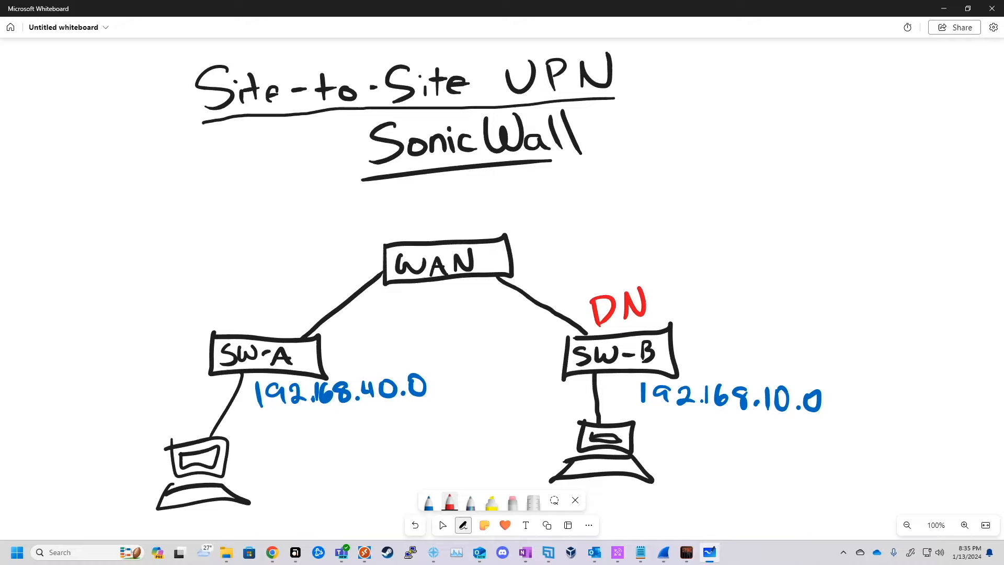
pyautogui.click(415, 525)
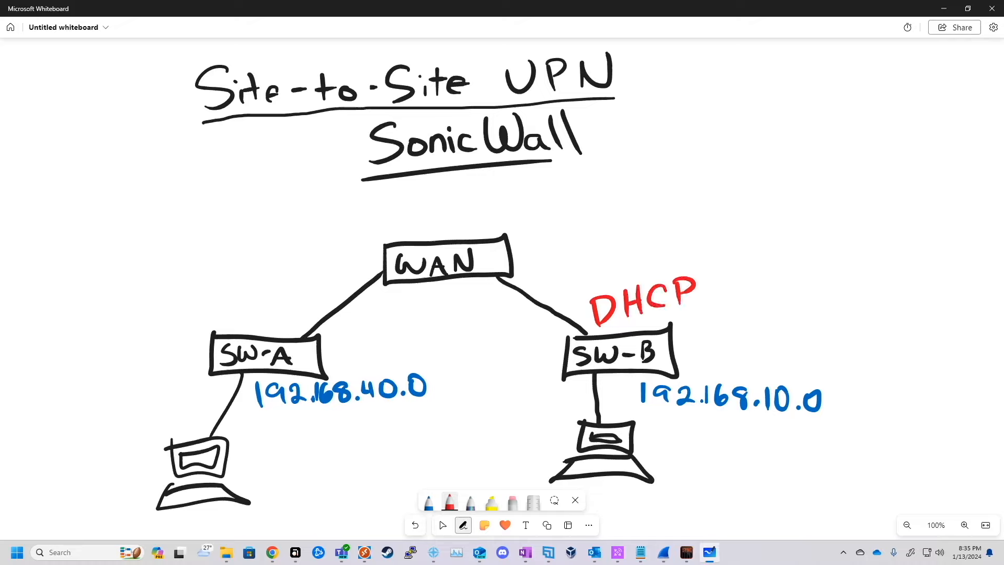
pyautogui.moveTo(236, 305)
pyautogui.mouseDown()
pyautogui.moveTo(239, 325)
pyautogui.moveTo(264, 304)
pyautogui.mouseUp()
pyautogui.moveTo(262, 290); pyautogui.dragTo(265, 311)
pyautogui.moveTo(287, 285); pyautogui.dragTo(290, 302)
pyautogui.moveTo(298, 280); pyautogui.dragTo(301, 297)
pyautogui.moveTo(299, 278); pyautogui.dragTo(310, 291)
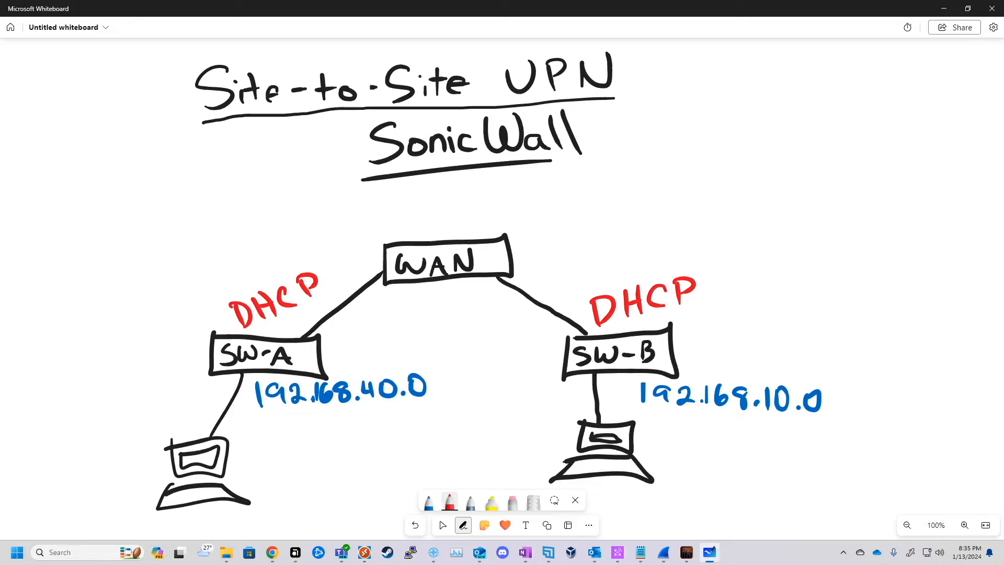
# Step: Recolour the first pen orange
pyautogui.click(428, 502)
pyautogui.click(428, 501)
pyautogui.click(466, 376)
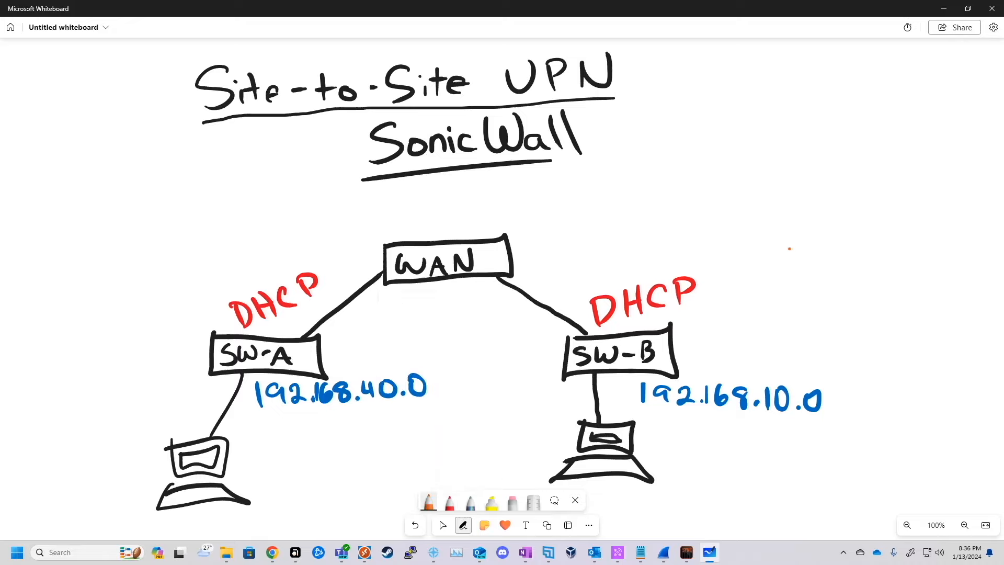
# Step: In orange, start a numbered list on the left with 1-Peer Gateway
pyautogui.moveTo(212, 347); pyautogui.dragTo(159, 355)
pyautogui.moveTo(43, 278)
pyautogui.mouseDown()
pyautogui.moveTo(52, 338)
pyautogui.moveTo(36, 397)
pyautogui.mouseUp()
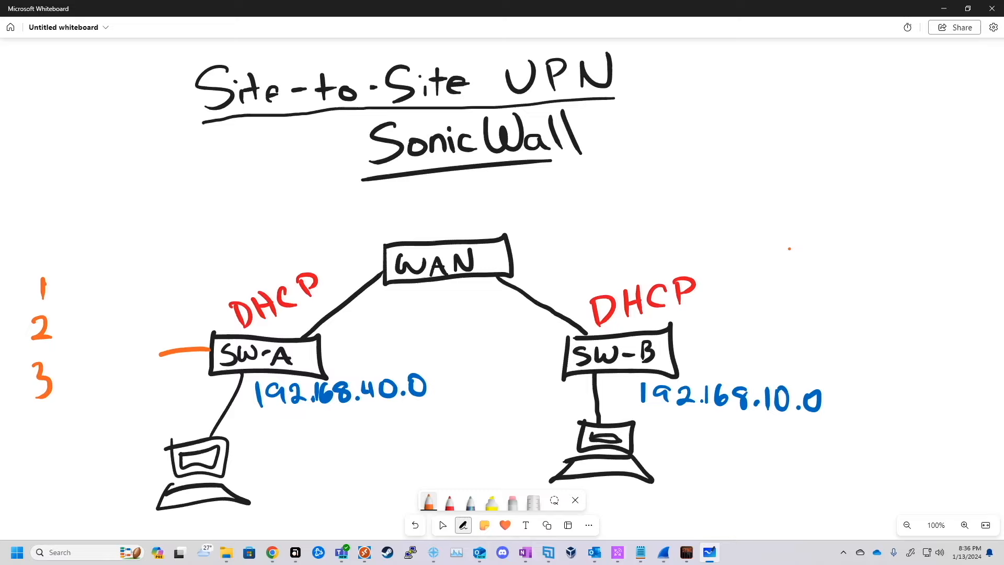
pyautogui.moveTo(65, 288); pyautogui.dragTo(95, 294)
pyautogui.moveTo(88, 272); pyautogui.dragTo(96, 283)
pyautogui.moveTo(109, 279); pyautogui.dragTo(112, 288)
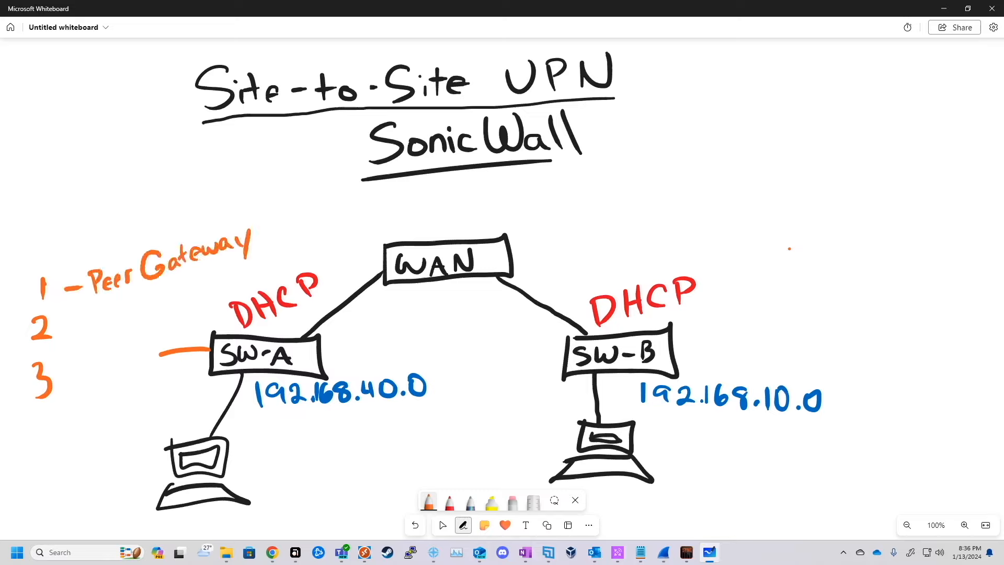
# Step: Circle both DHCP labels and underline both LAN addresses
pyautogui.moveTo(648, 265)
pyautogui.mouseDown()
pyautogui.moveTo(690, 317)
pyautogui.moveTo(605, 273)
pyautogui.mouseUp()
pyautogui.moveTo(306, 265)
pyautogui.mouseDown()
pyautogui.moveTo(326, 289)
pyautogui.moveTo(233, 289)
pyautogui.mouseUp()
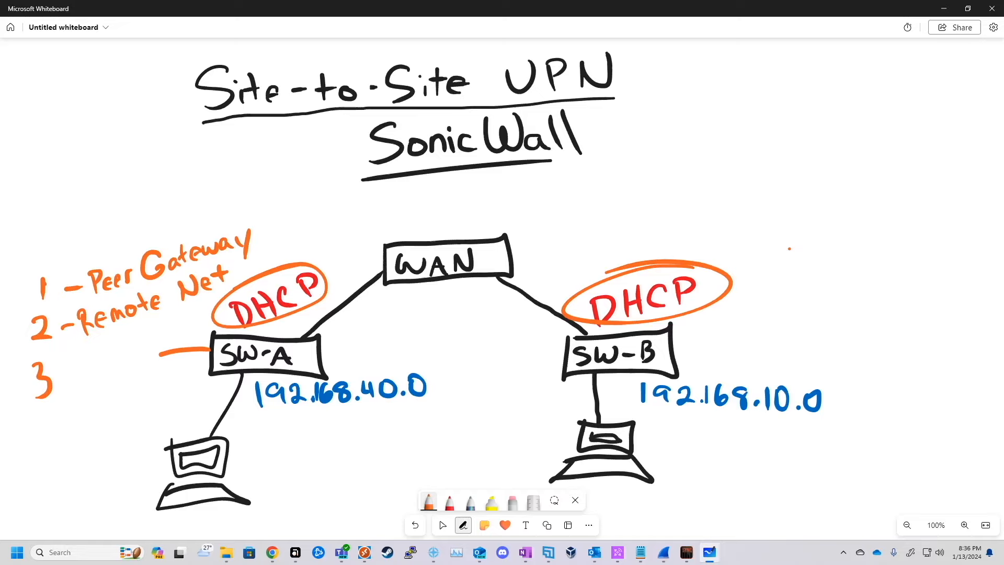
pyautogui.moveTo(634, 408); pyautogui.dragTo(864, 429)
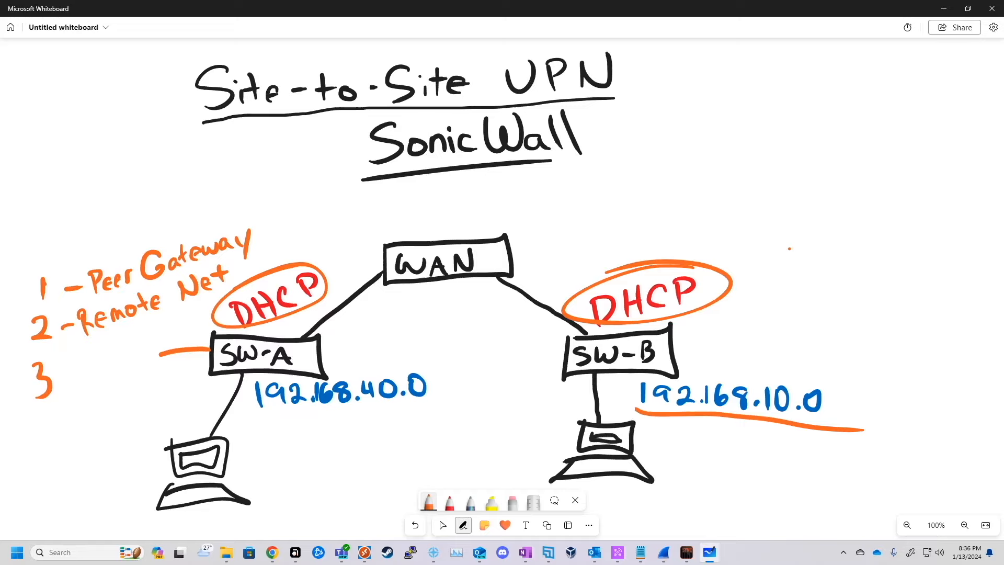
pyautogui.moveTo(245, 417); pyautogui.dragTo(497, 391)
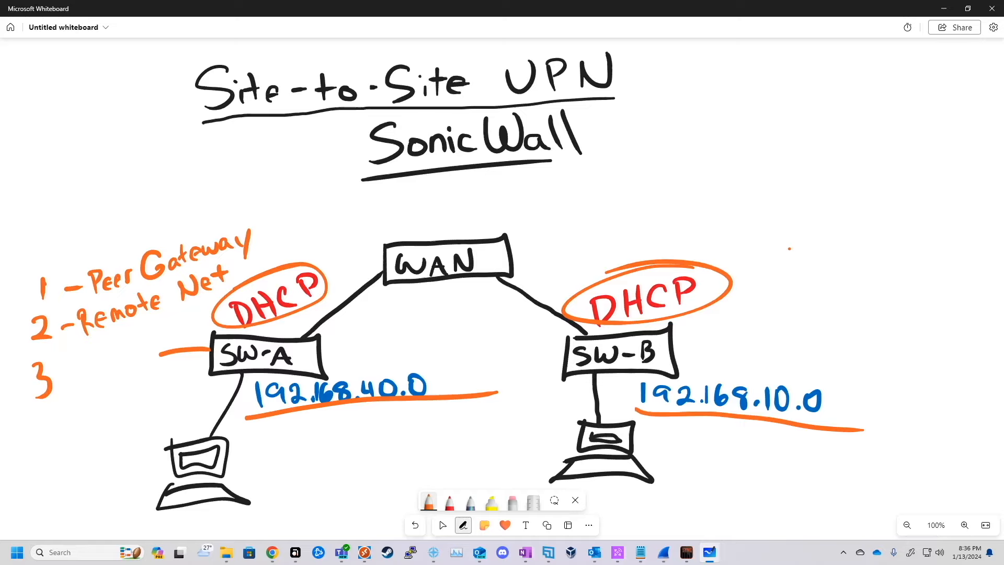
# Step: Add 3-Local Net to the list and circle both LAN addresses
pyautogui.moveTo(60, 376); pyautogui.dragTo(68, 374)
pyautogui.moveTo(79, 340); pyautogui.dragTo(138, 345)
pyautogui.moveTo(155, 346); pyautogui.dragTo(194, 320)
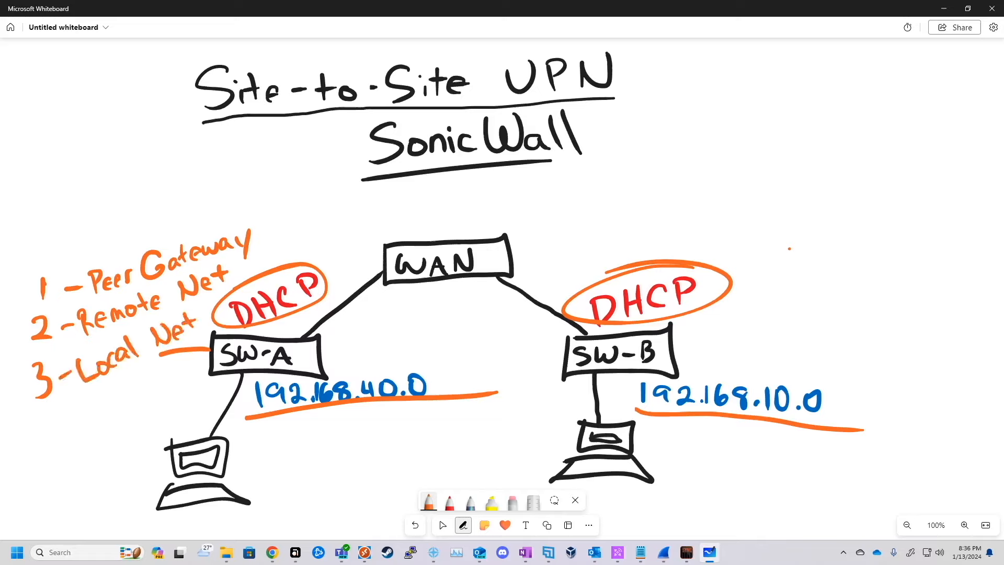
pyautogui.moveTo(378, 363)
pyautogui.mouseDown()
pyautogui.moveTo(363, 364)
pyautogui.moveTo(366, 413)
pyautogui.moveTo(314, 361)
pyautogui.mouseUp()
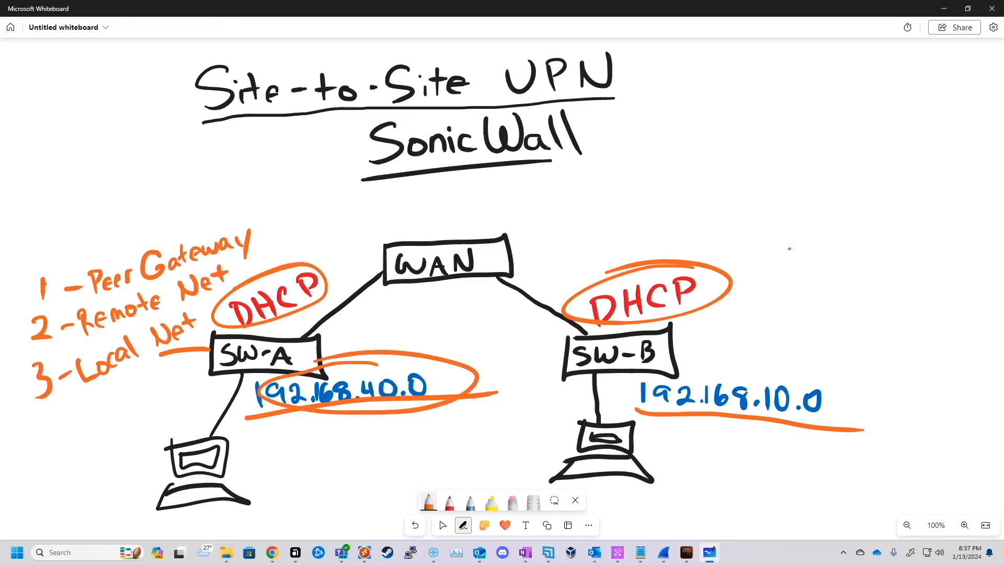
pyautogui.moveTo(779, 380)
pyautogui.mouseDown()
pyautogui.moveTo(758, 365)
pyautogui.moveTo(675, 368)
pyautogui.mouseUp()
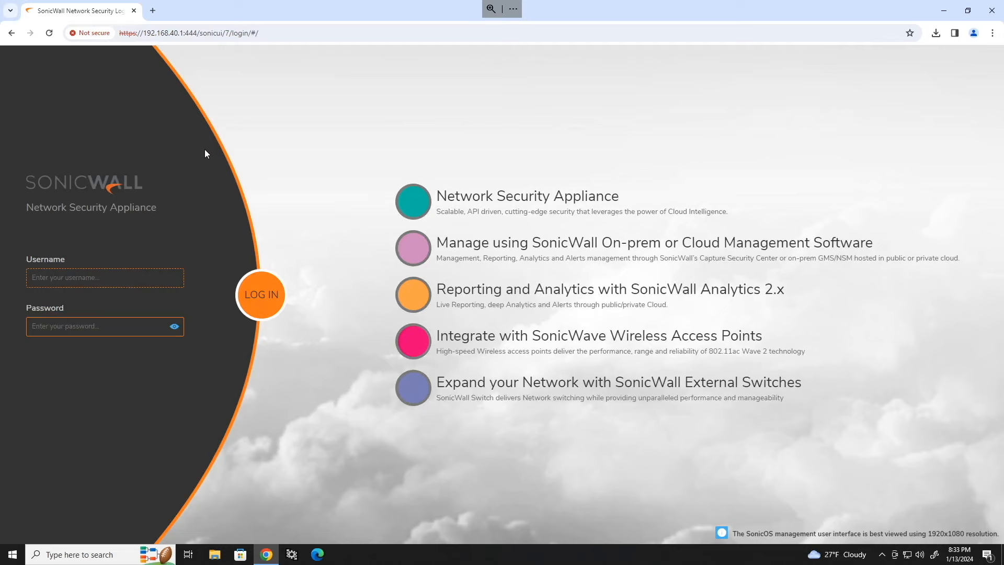
# Step: Sign in to the 192.168.40.1 firewall, open IPsec VPN Rules and Settings, then a new tab
pyautogui.click(123, 277)
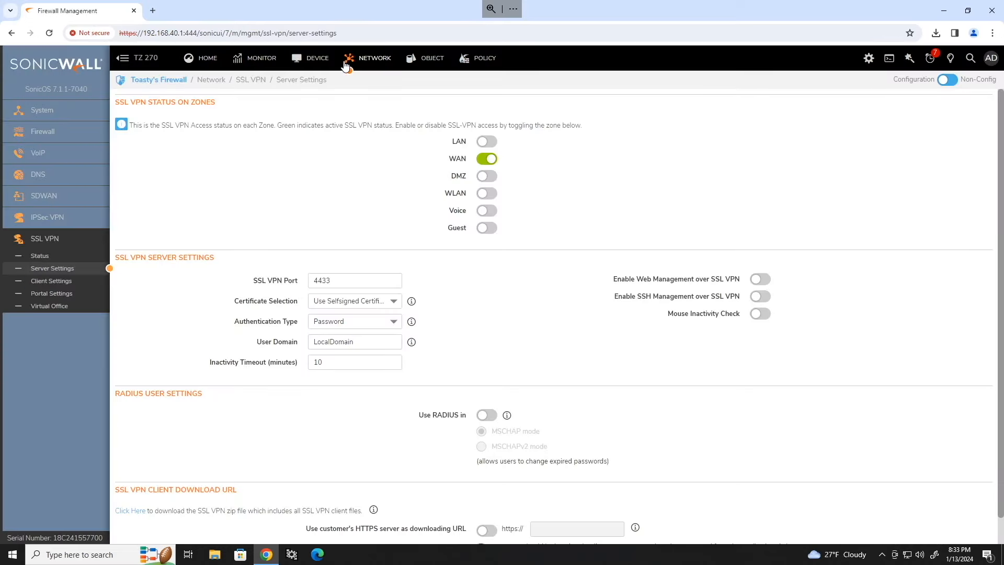
pyautogui.click(54, 220)
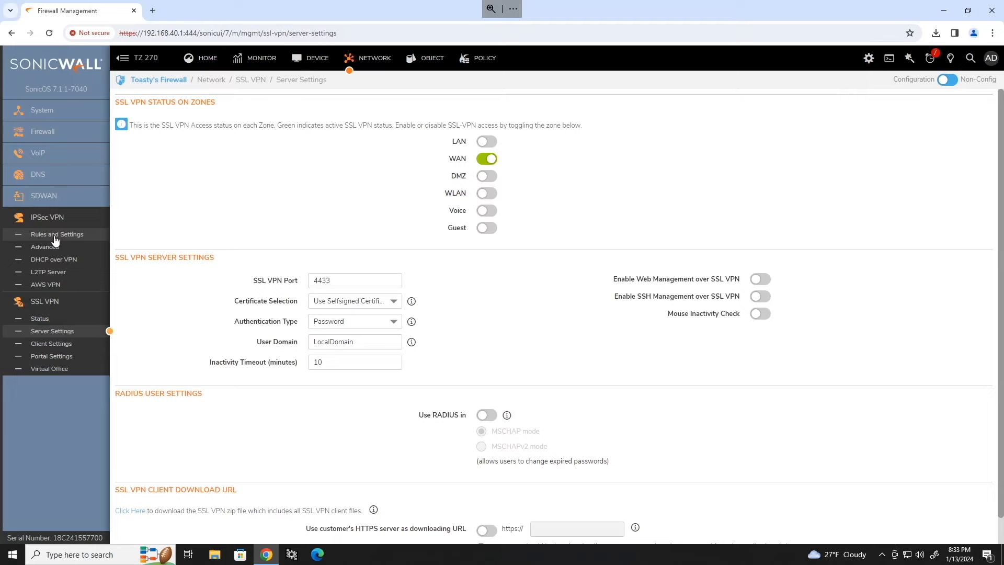
pyautogui.click(57, 234)
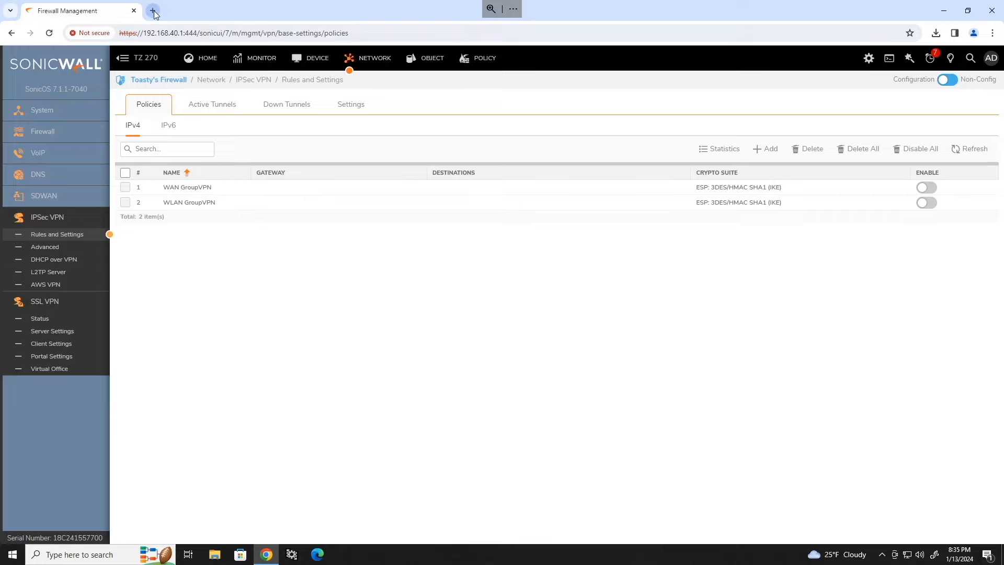
pyautogui.click(153, 11)
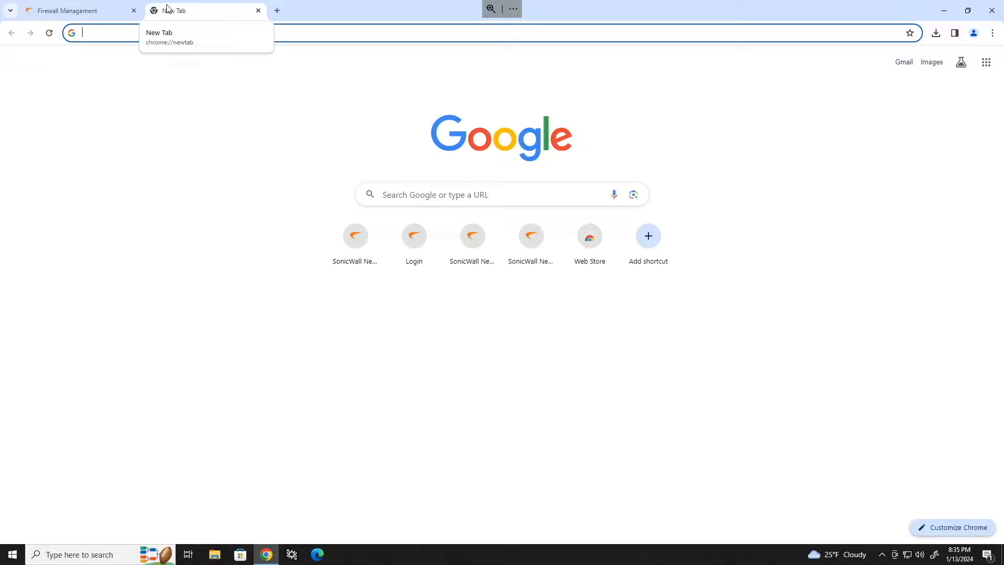
pyautogui.write('https://10.88.13.115')
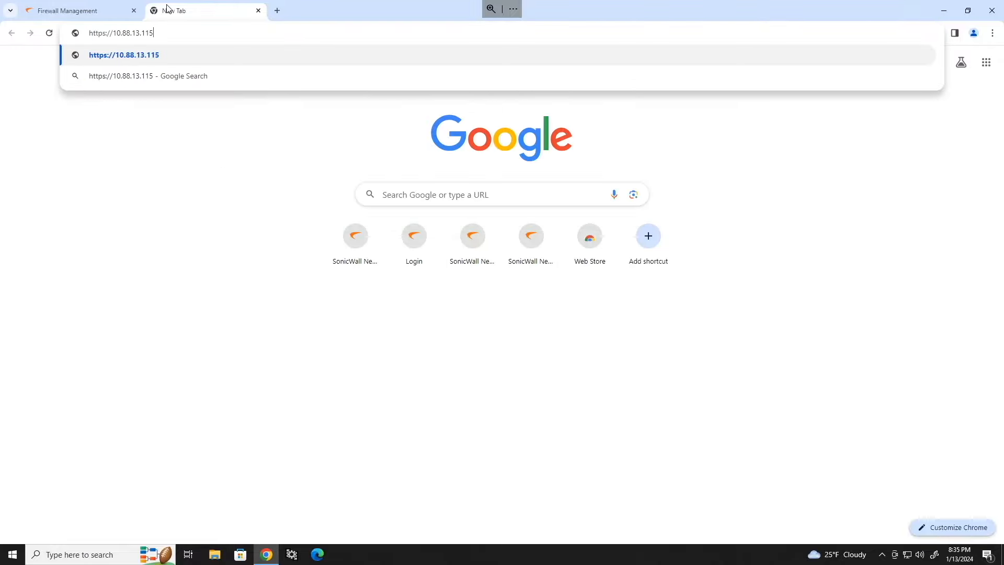
pyautogui.write(':444')
pyautogui.press('Return')
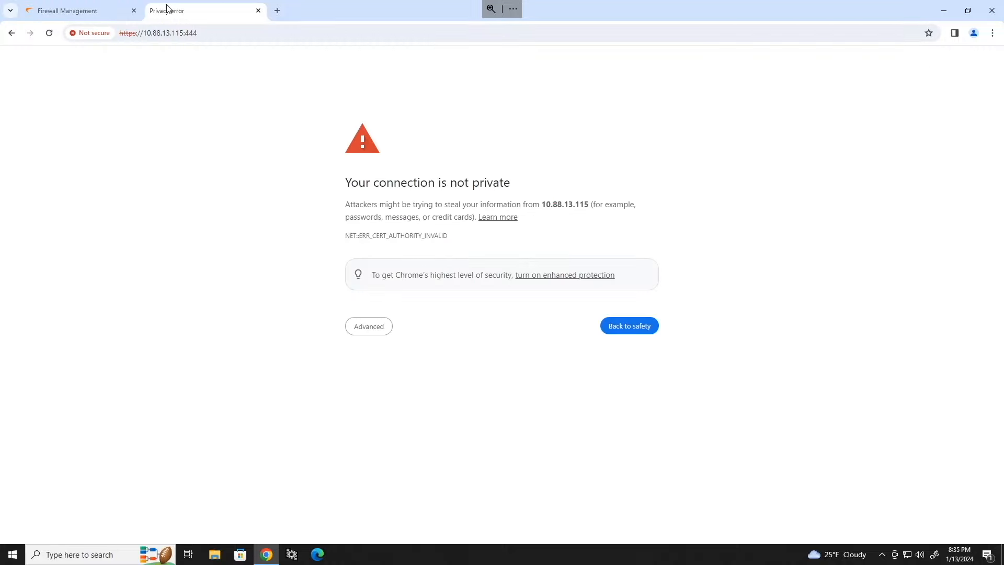
pyautogui.click(361, 325)
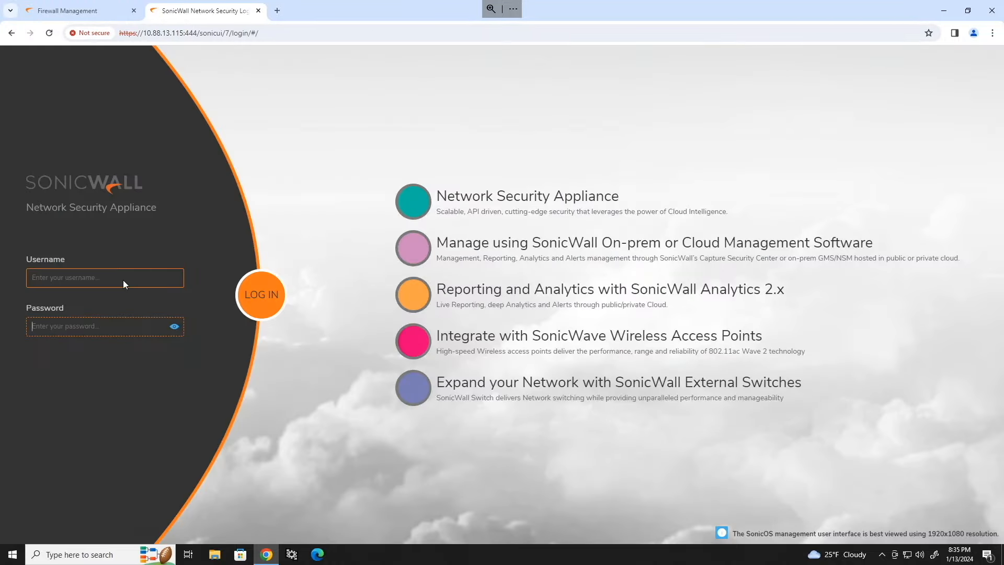
pyautogui.press('Return')
pyautogui.click(524, 406)
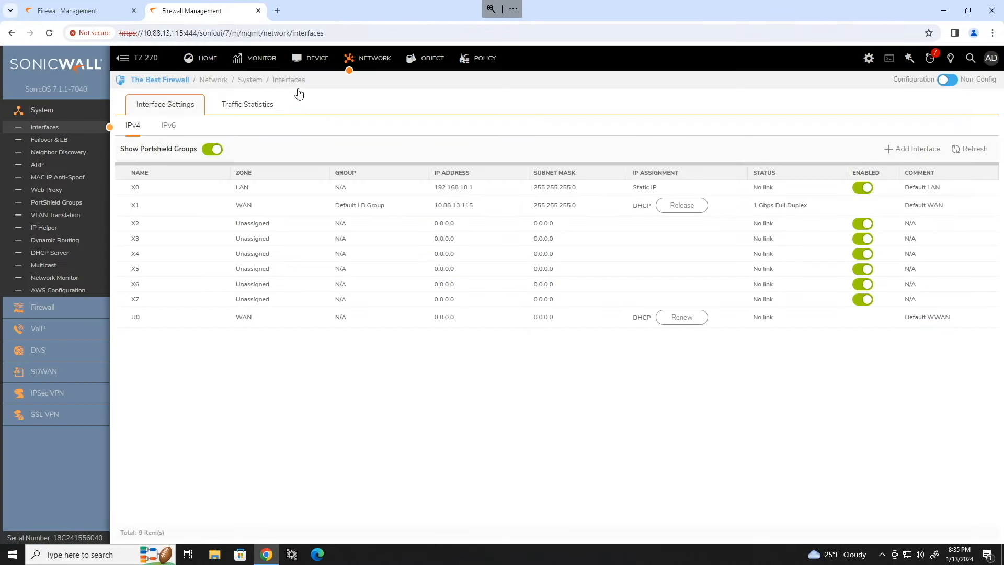
# Step: View its IPsec VPN policies, note its WAN address, and return to the first firewall's tab
pyautogui.click(50, 398)
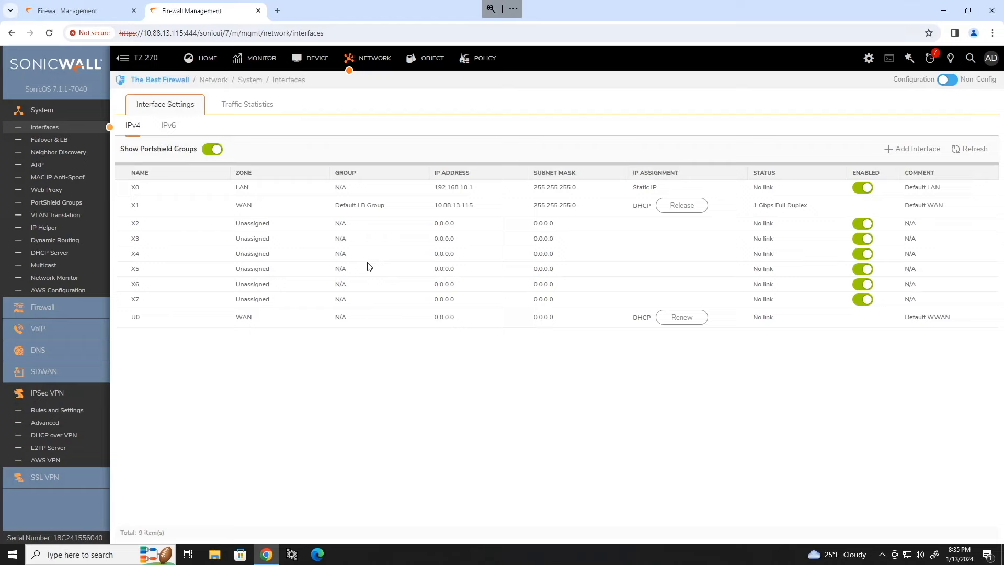
pyautogui.click(61, 413)
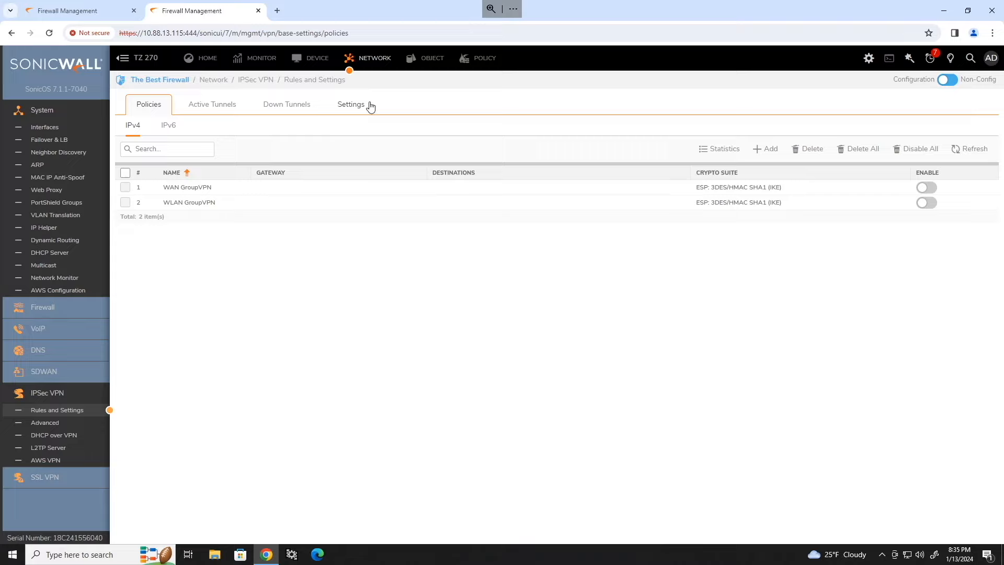
pyautogui.moveTo(145, 33); pyautogui.dragTo(197, 33)
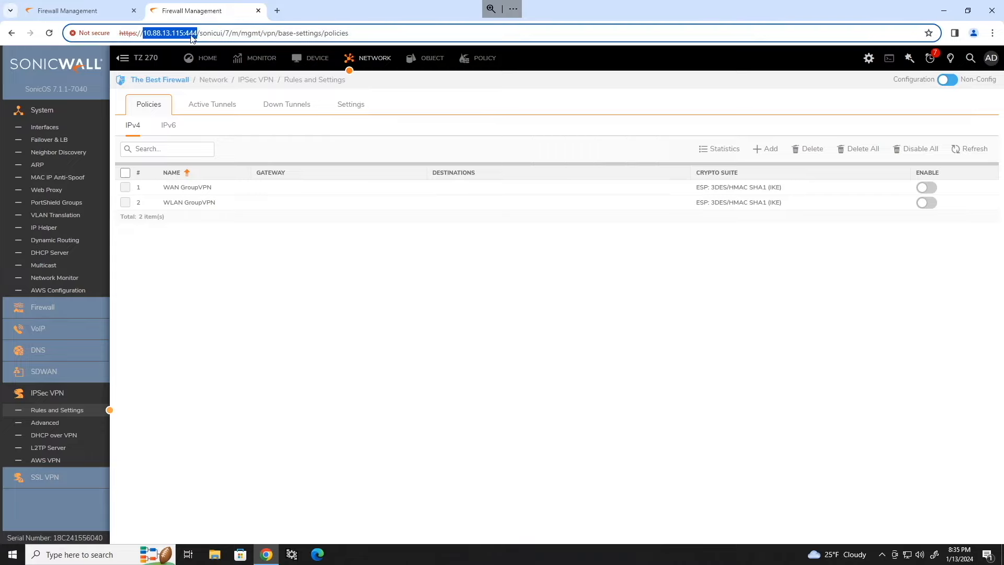
pyautogui.click(145, 32)
pyautogui.moveTo(145, 33); pyautogui.dragTo(197, 34)
pyautogui.click(193, 34)
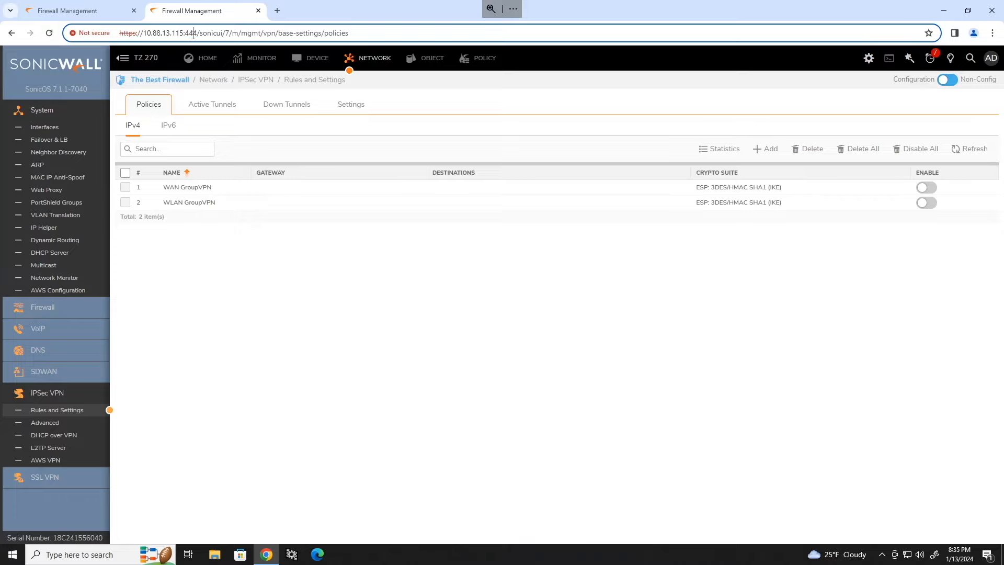
pyautogui.click(99, 11)
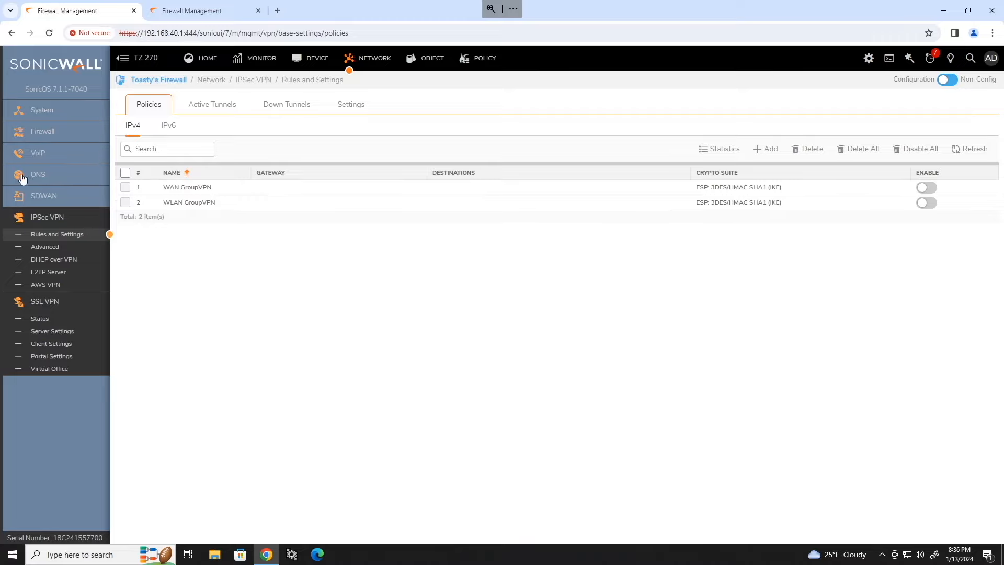
# Step: Open System > Interfaces on the 192.168.40.1 firewall and move the notes window aside
pyautogui.click(48, 119)
pyautogui.click(52, 128)
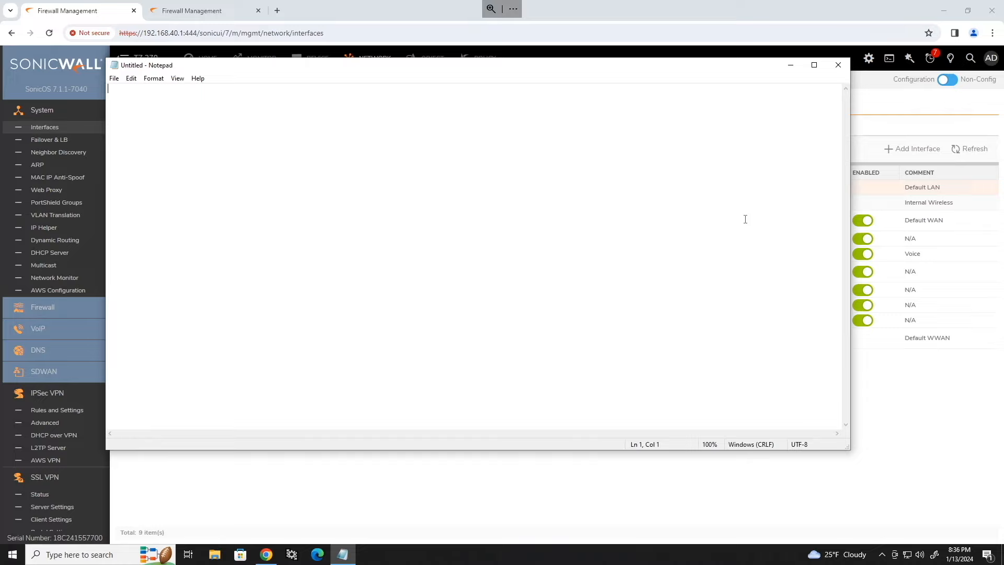
pyautogui.moveTo(412, 67); pyautogui.dragTo(465, 338)
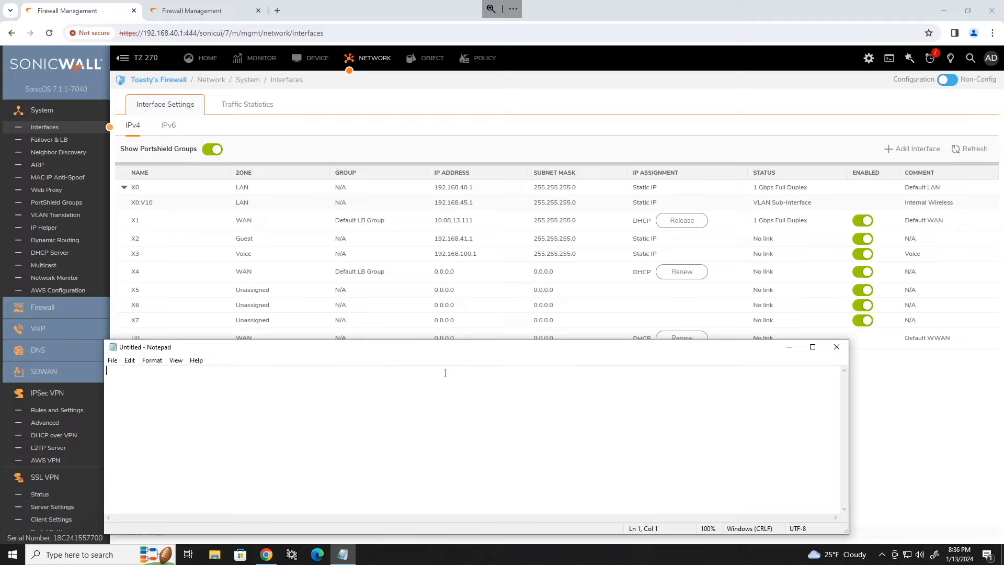
# Step: Type 'SW-A: 10.88.13.111' and 'SW-B: 10.88.13.115' on separate lines in Notepad
pyautogui.write('SW')
pyautogui.press('BackSpace')
pyautogui.press('BackSpace')
pyautogui.write('W-A: 10.88.13.111')
pyautogui.press('Return')
pyautogui.write('SW-B: 10.')
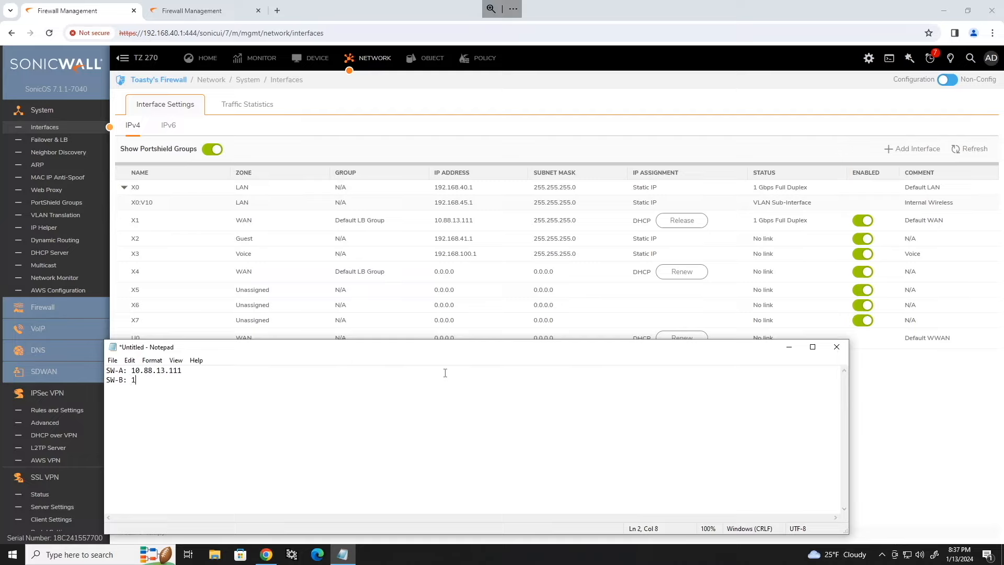
pyautogui.write('13.115')
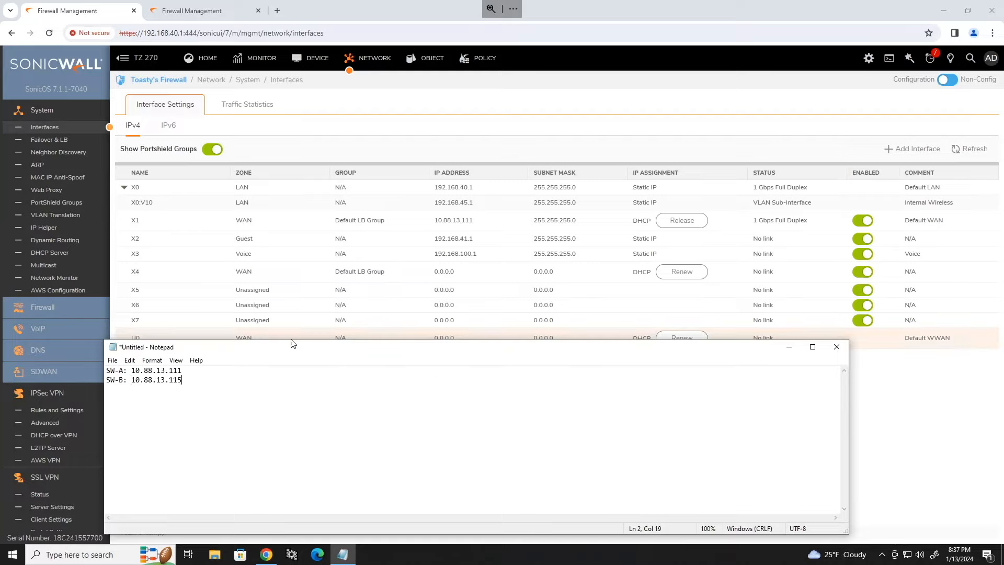
pyautogui.click(926, 452)
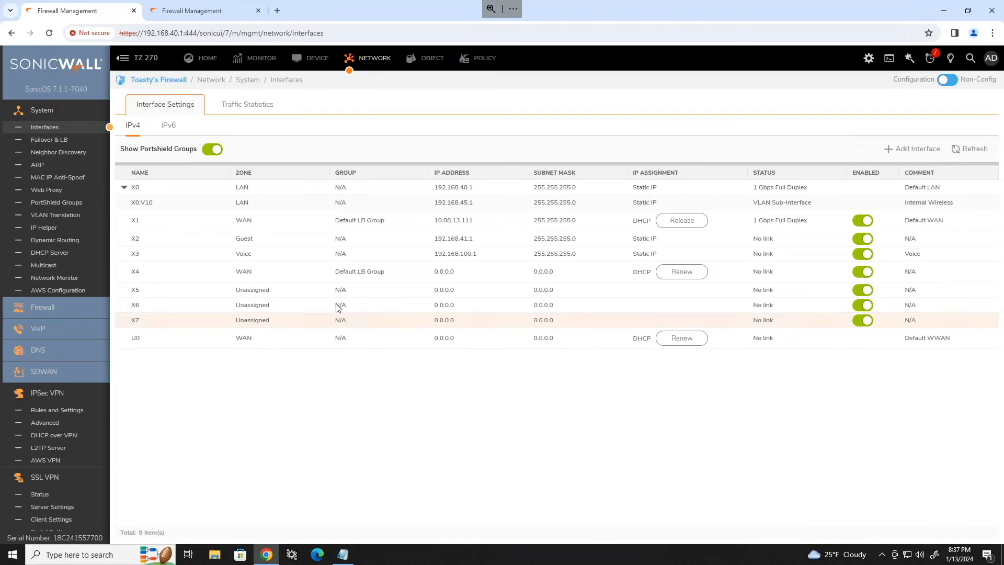
# Step: Start a new address object named SonicWall-B Remote LAN
pyautogui.moveTo(329, 306)
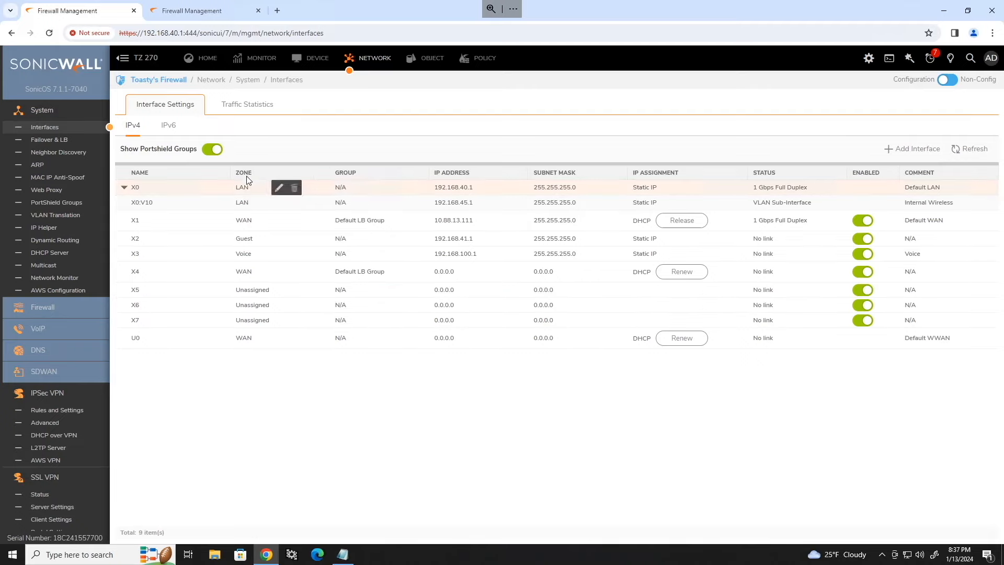
pyautogui.click(427, 62)
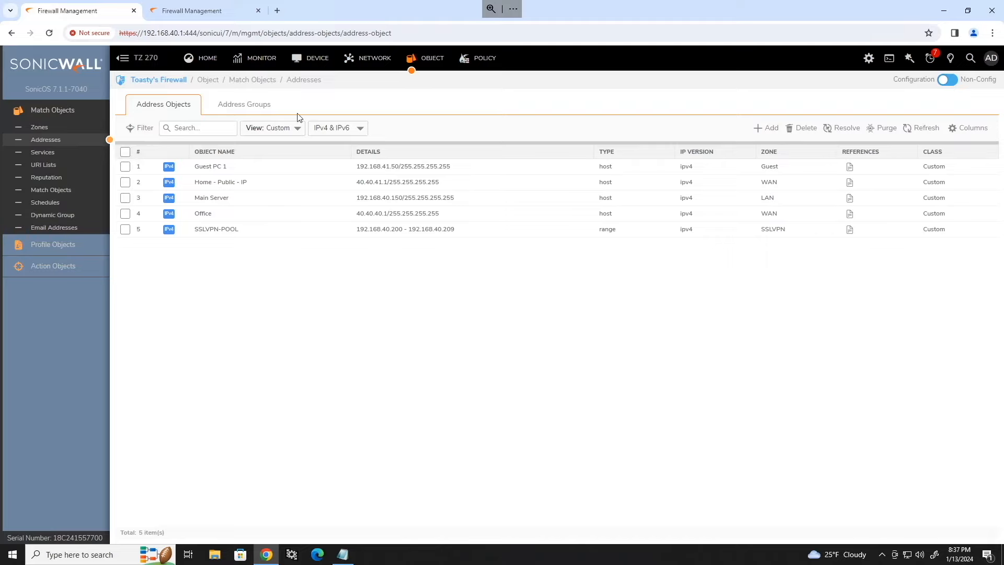
pyautogui.click(766, 127)
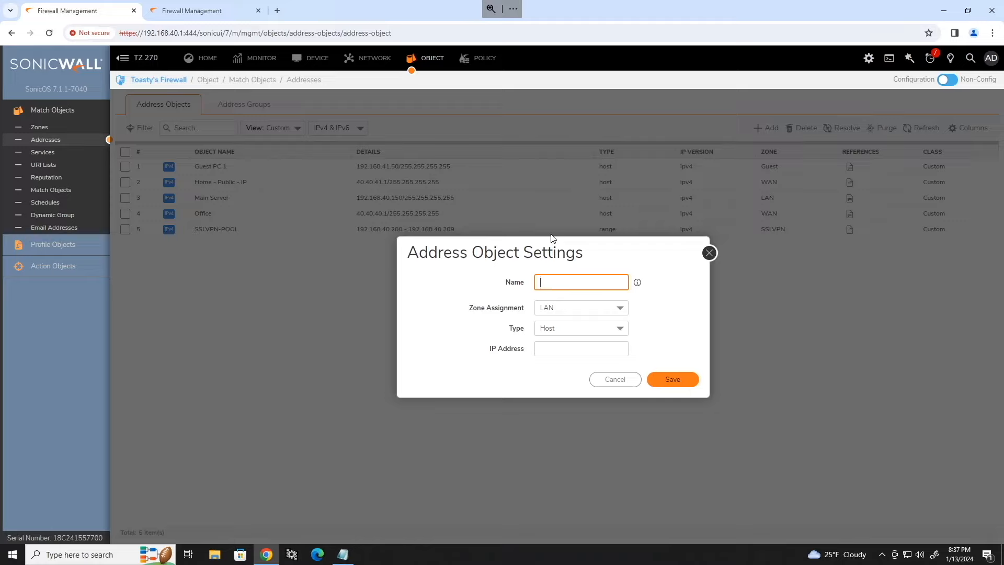
pyautogui.write('SonicWall-B - Remote LAN -')
pyautogui.click(679, 288)
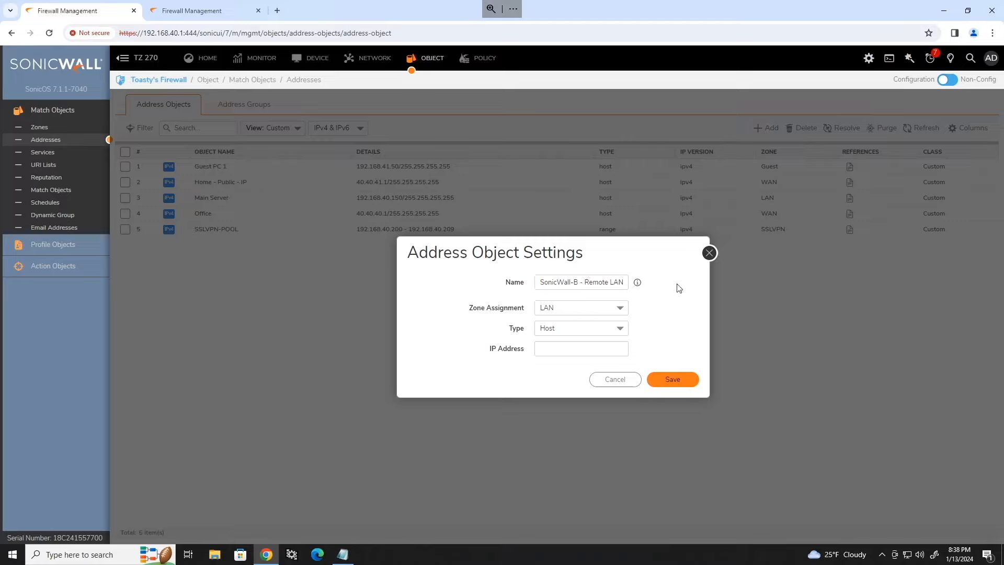
# Step: Set the object to VPN zone, Network type, 192.168.10.0 /24
pyautogui.click(619, 308)
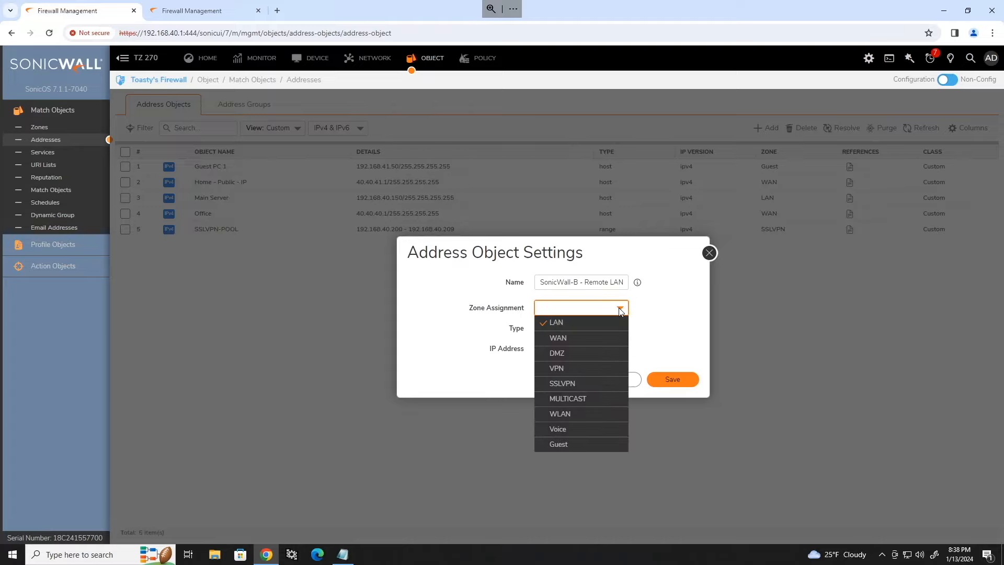
pyautogui.click(582, 368)
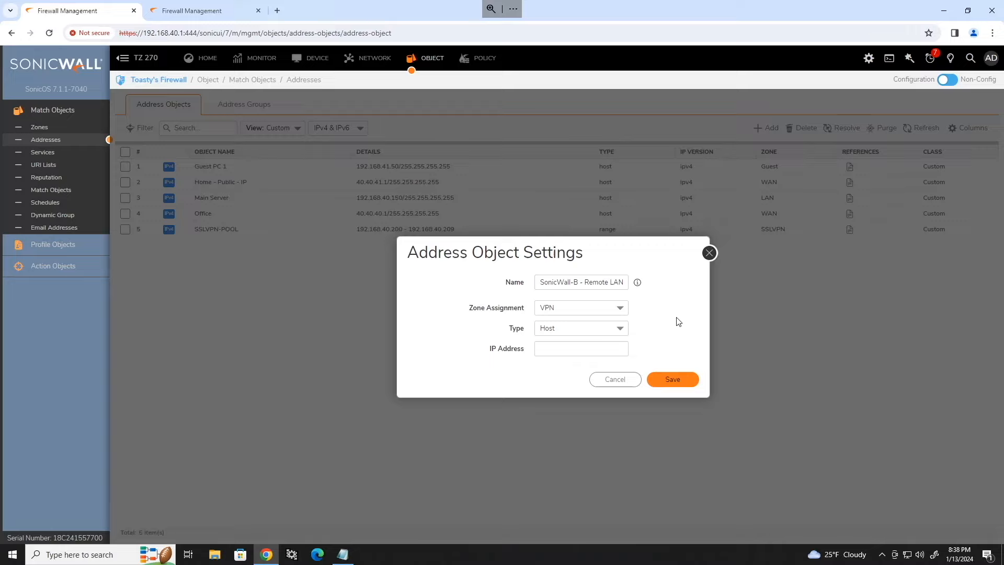
pyautogui.click(618, 329)
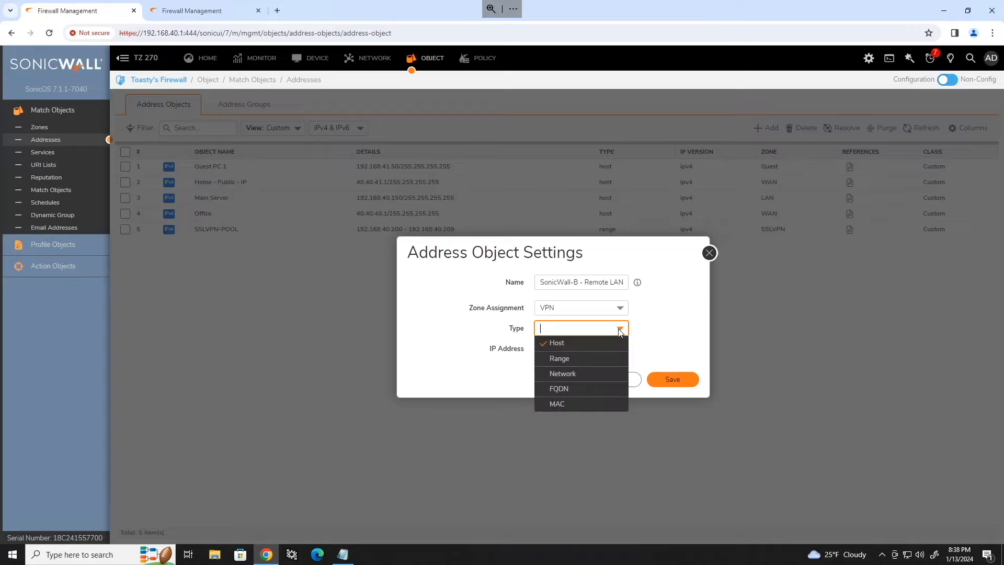
pyautogui.click(569, 372)
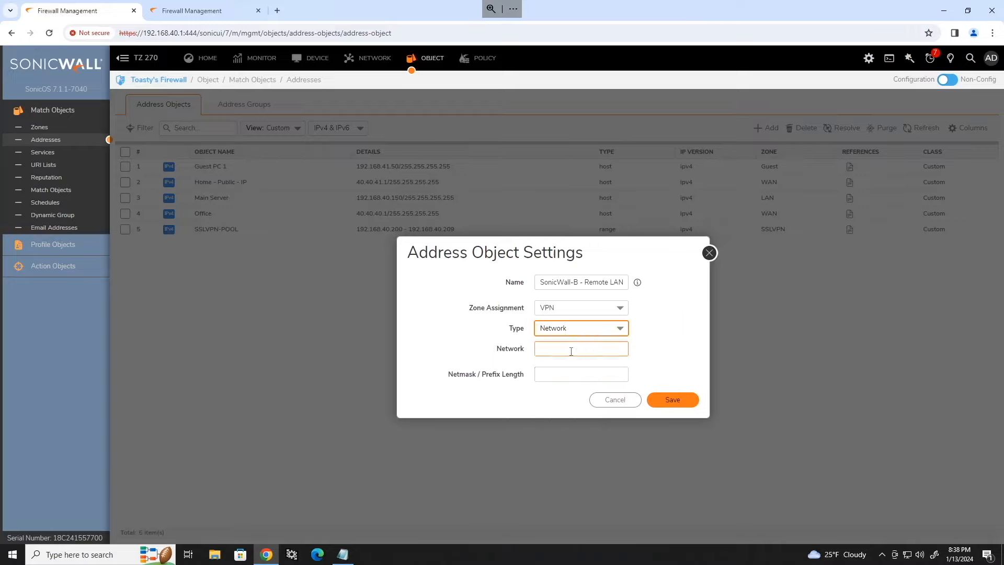
pyautogui.click(569, 349)
pyautogui.write('192.168')
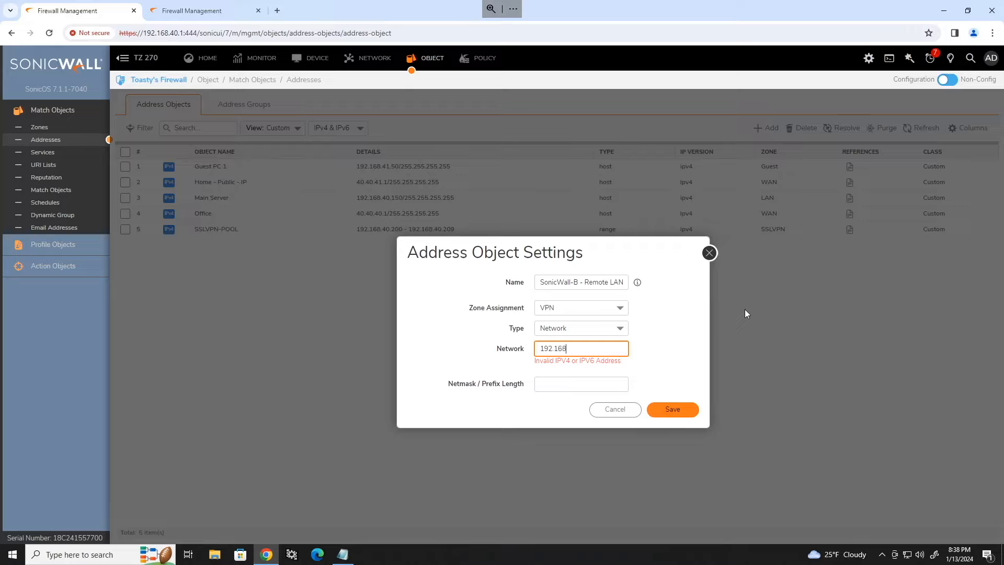
pyautogui.write('.10.0')
pyautogui.press('Tab')
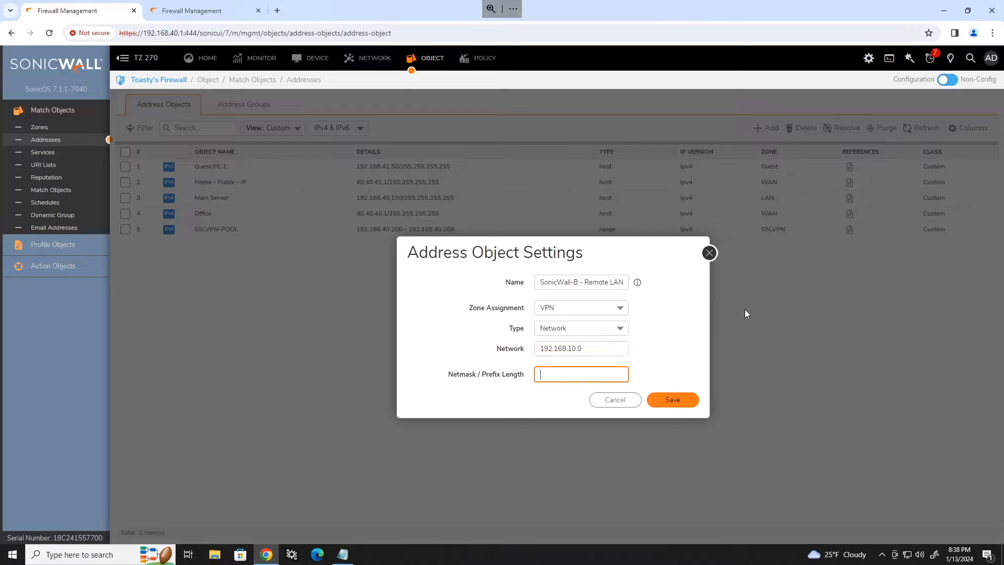
pyautogui.write('/24')
pyautogui.click(679, 341)
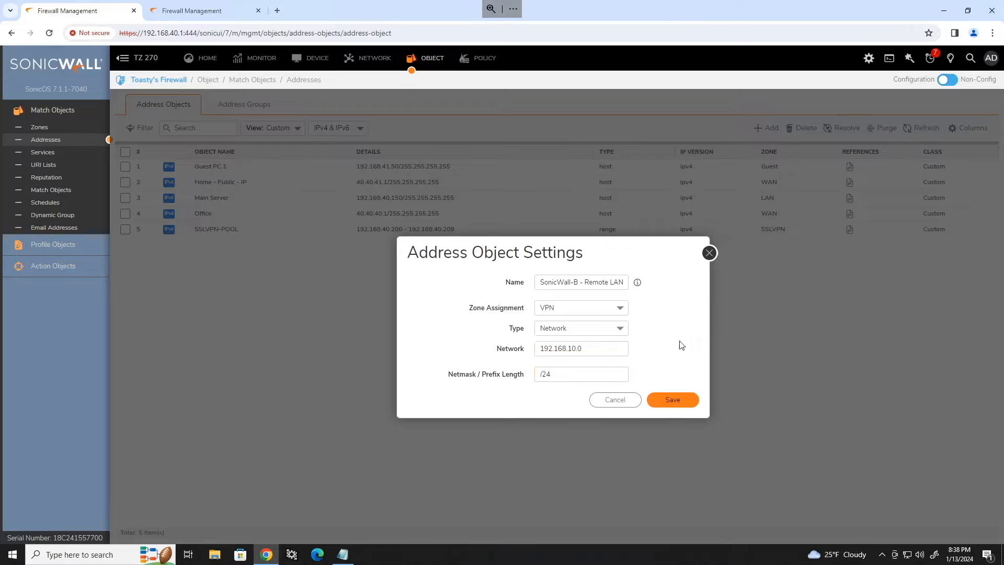
# Step: Confirm the second firewall's LAN address 192.168.10.1, then save the address object
pyautogui.click(207, 16)
pyautogui.click(94, 128)
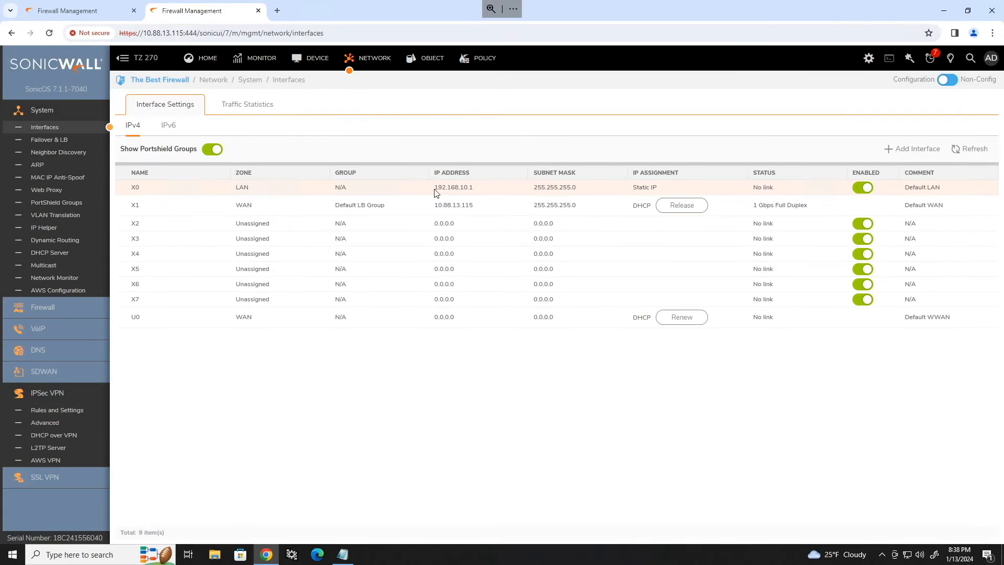
pyautogui.moveTo(436, 189); pyautogui.dragTo(493, 201)
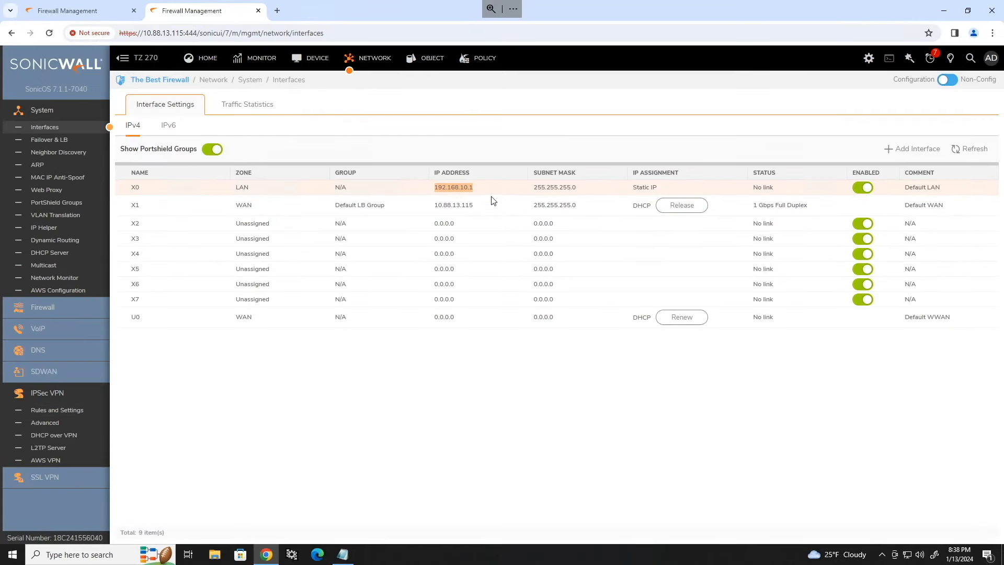
pyautogui.click(71, 15)
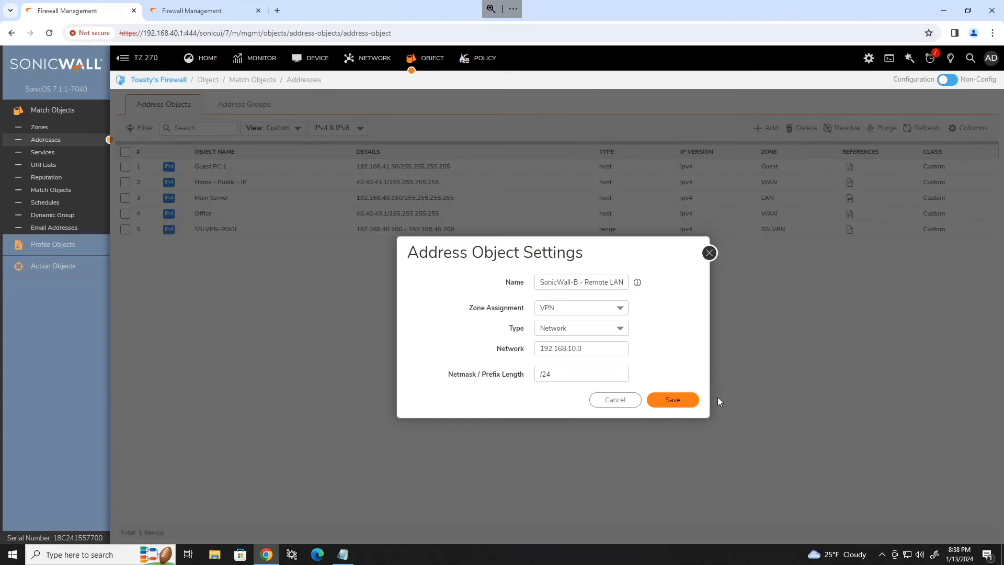
pyautogui.click(686, 401)
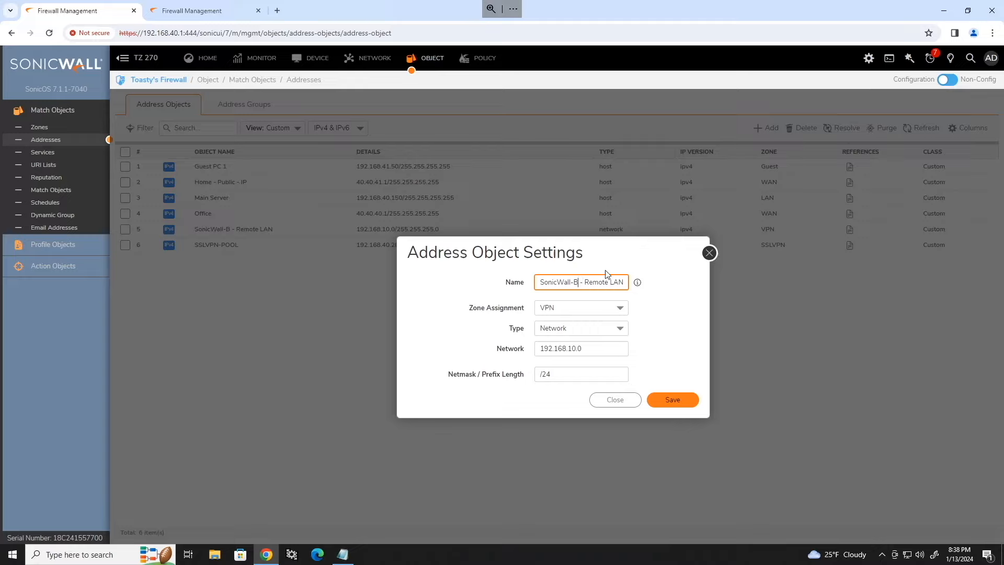
# Step: Rename the new address object to SonicWall-A - Local LAN
pyautogui.press('BackSpace')
pyautogui.write('A')
pyautogui.doubleClick(599, 282)
pyautogui.write('Local')
# Step: Set LAN zone, Network type, 192.168.40.0 /24, save it and close the dialog
pyautogui.click(595, 309)
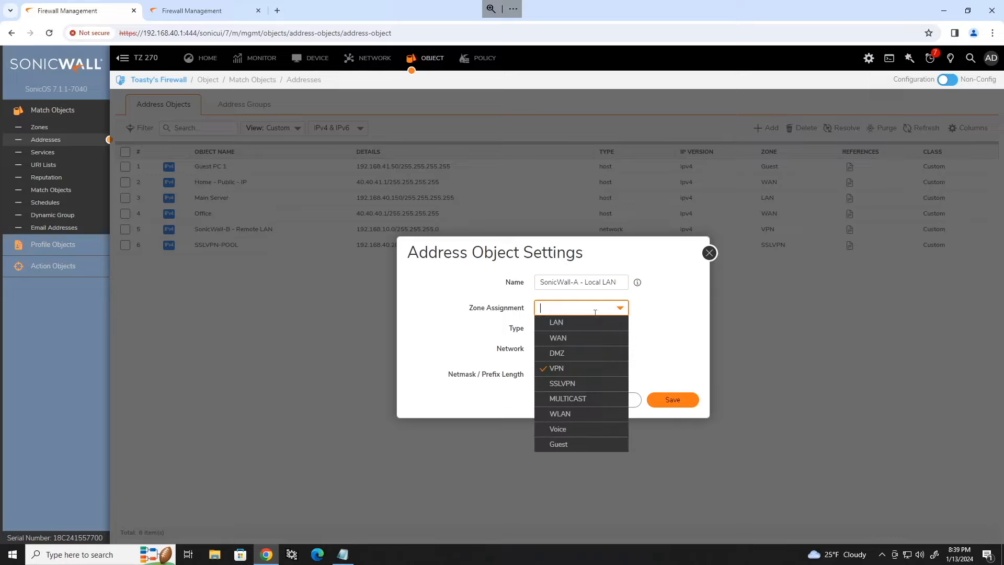
pyautogui.click(568, 321)
pyautogui.click(621, 326)
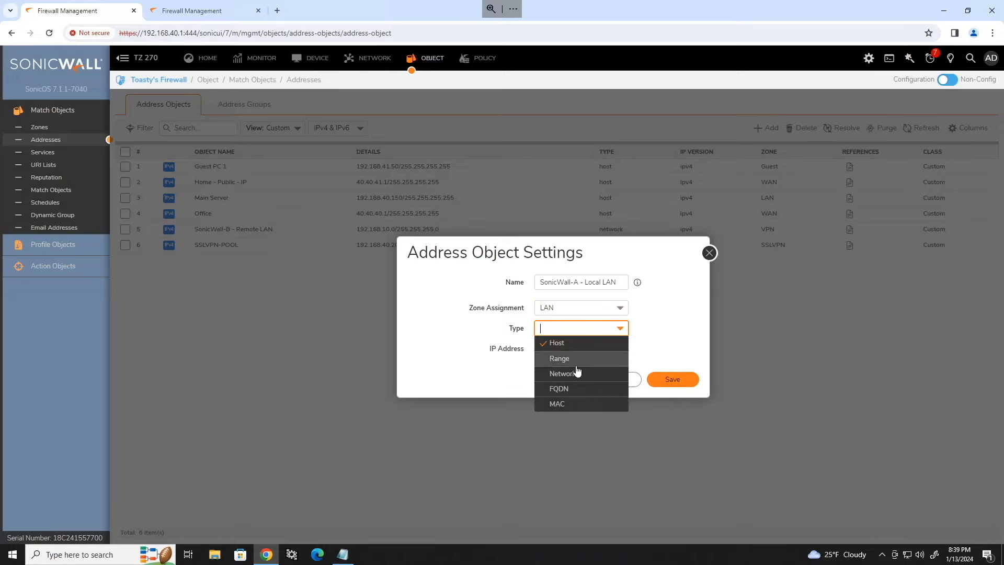
pyautogui.click(579, 371)
pyautogui.moveTo(581, 349); pyautogui.dragTo(572, 352)
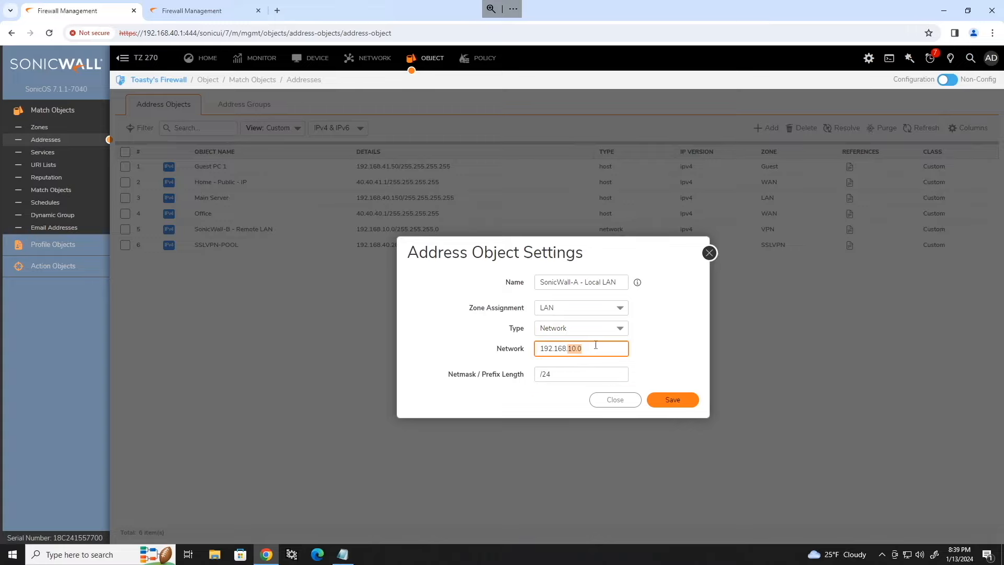
pyautogui.write('40.0')
pyautogui.click(670, 333)
pyautogui.click(686, 399)
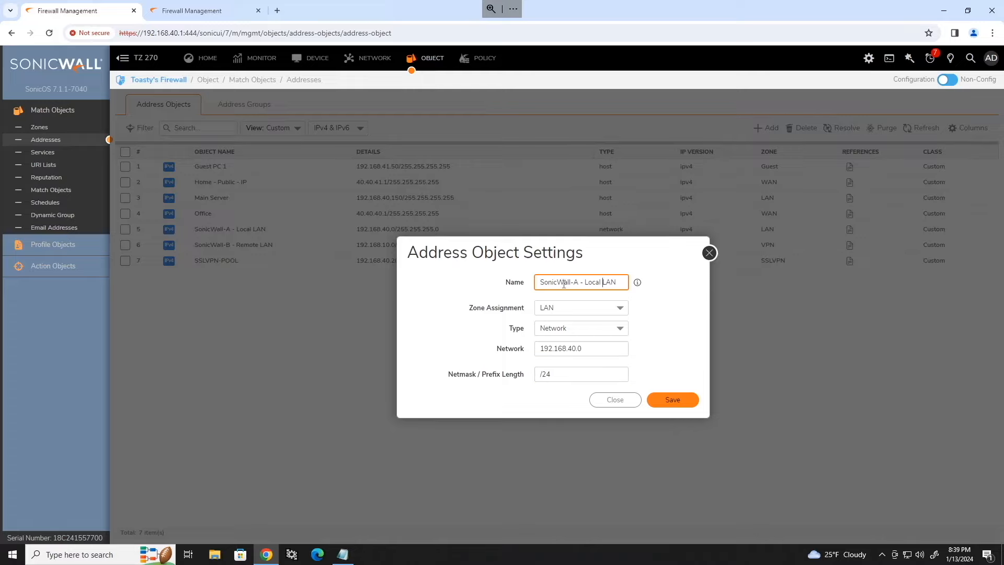
pyautogui.tripleClick(608, 284)
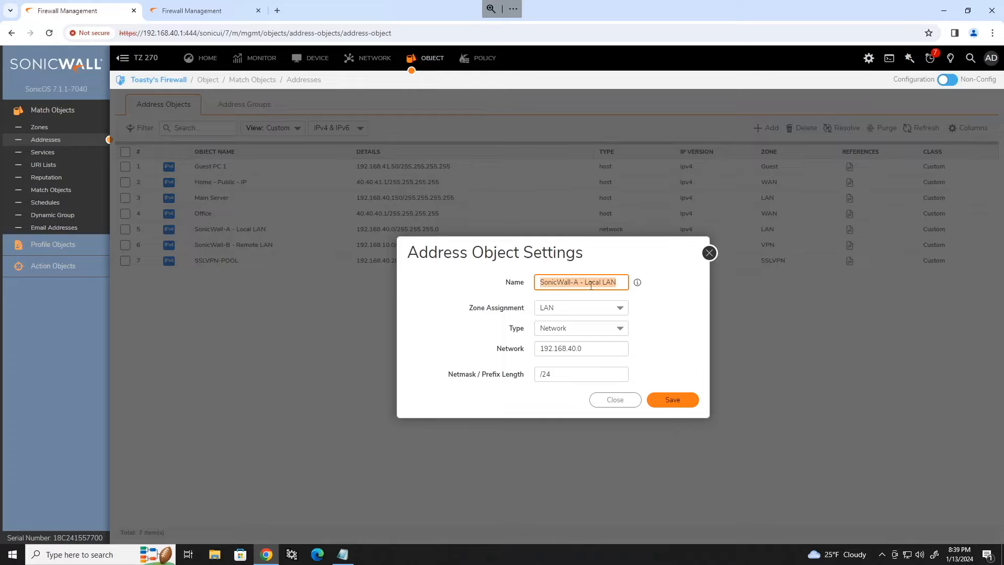
pyautogui.click(629, 402)
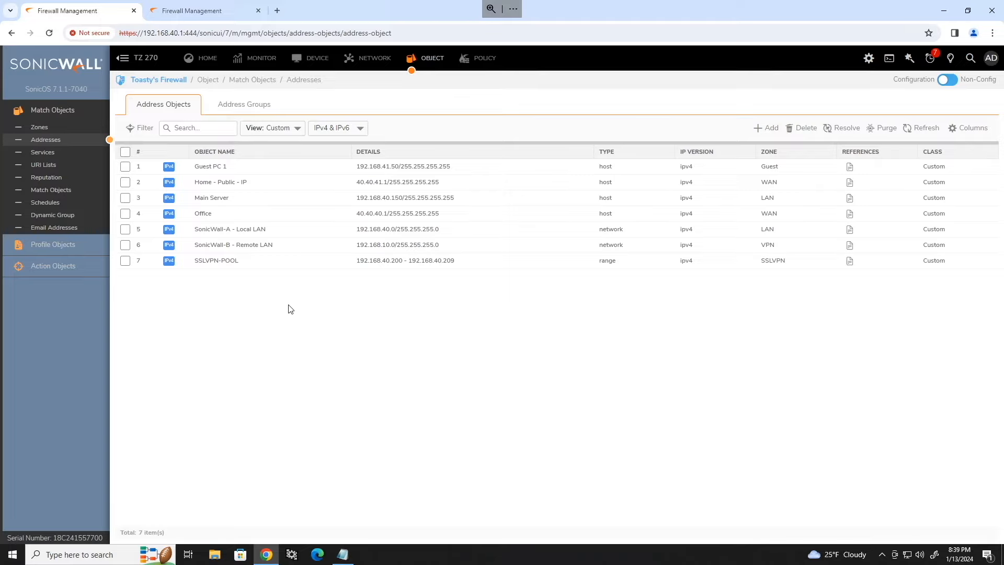
# Step: Add a new IPsec VPN policy keeping Site to Site and IKE Using Preshared Secret
pyautogui.click(367, 64)
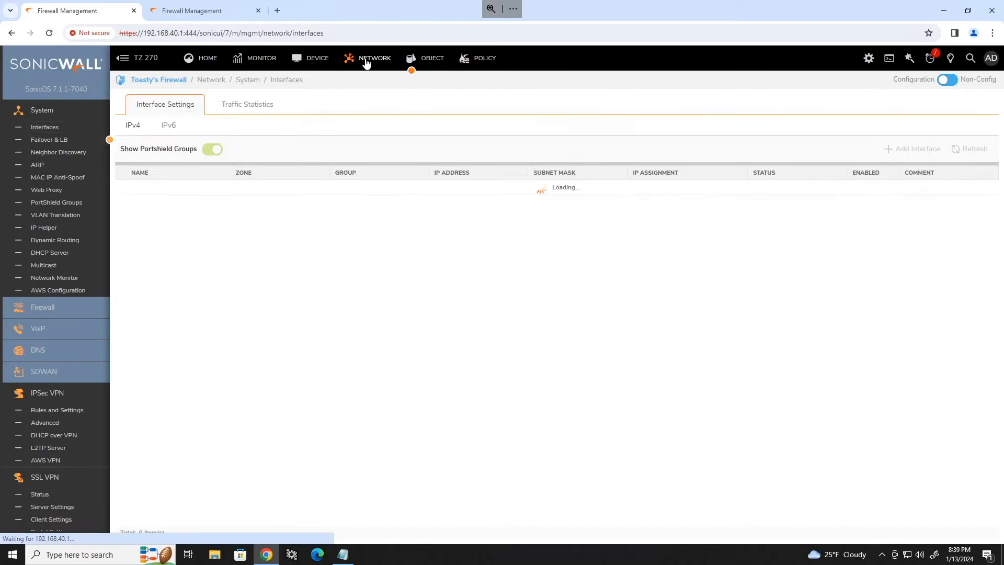
pyautogui.click(65, 413)
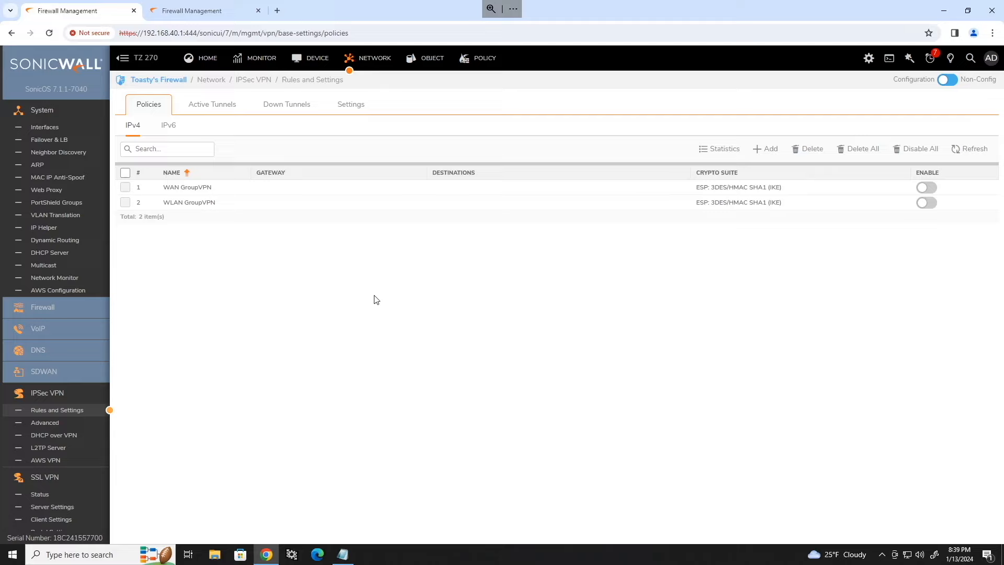
pyautogui.click(762, 150)
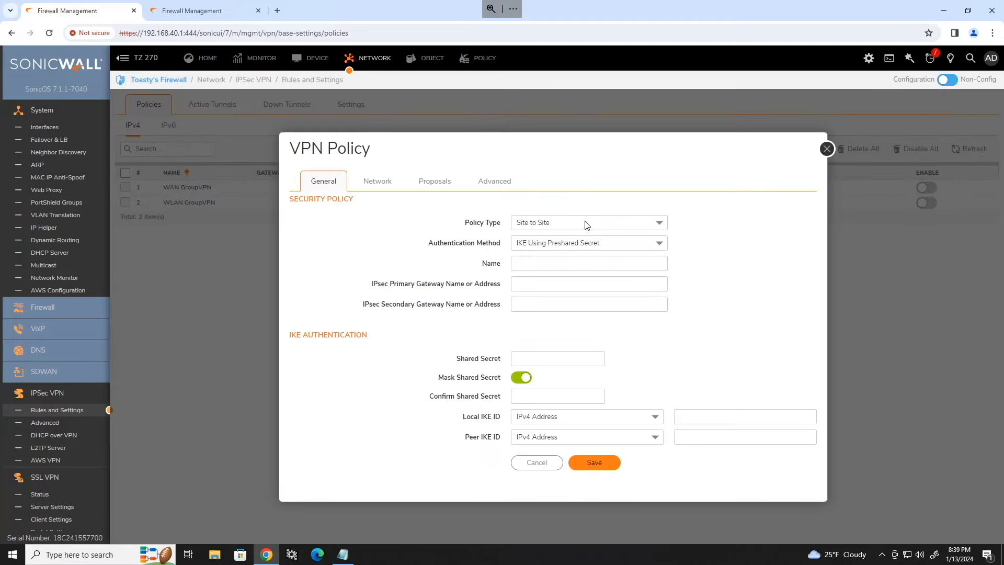
pyautogui.click(586, 224)
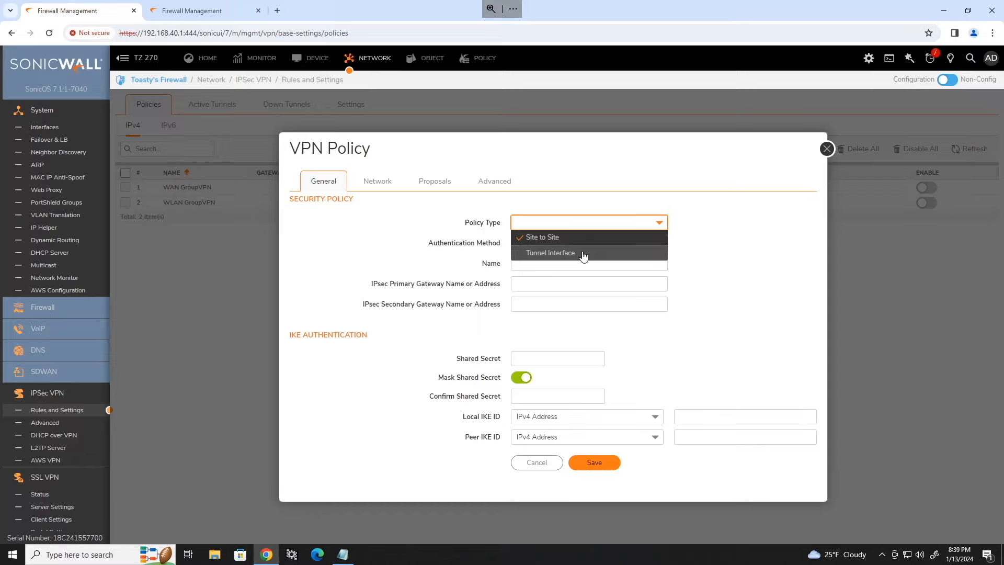
pyautogui.click(732, 201)
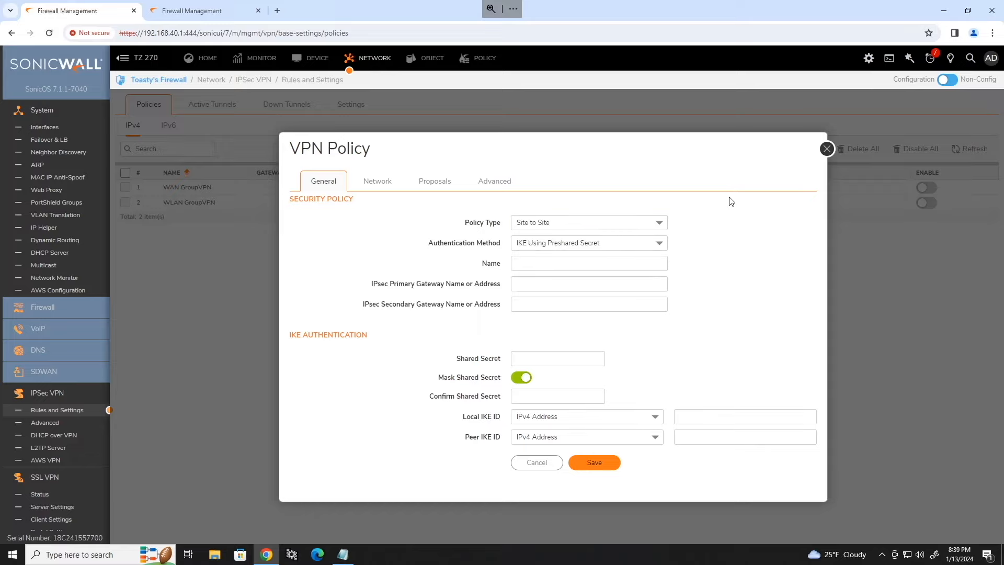
pyautogui.click(658, 243)
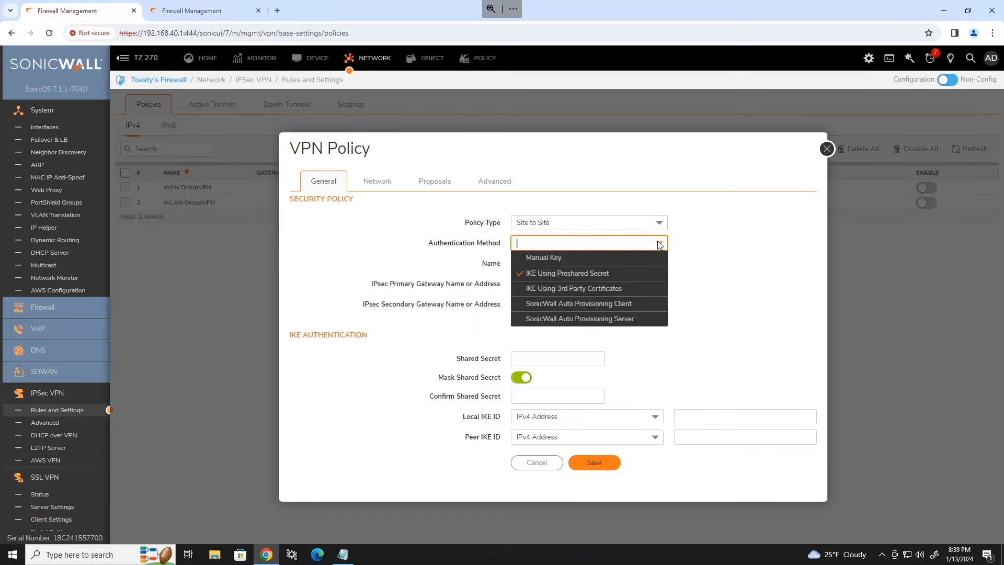
pyautogui.click(705, 231)
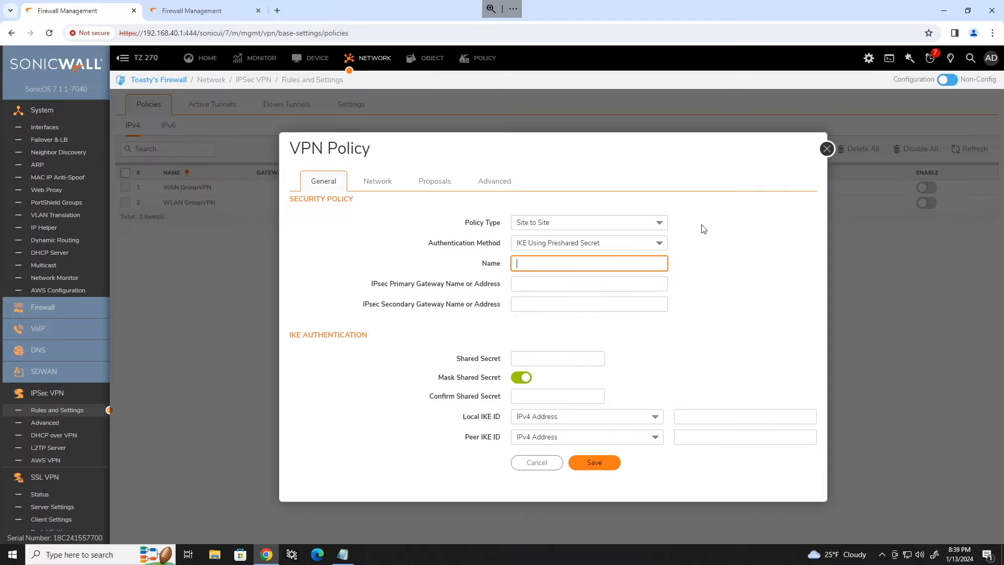
# Step: Name the policy Sonicwall-B VPN
pyautogui.write('Sonicwall-B Tunnel')
pyautogui.doubleClick(572, 263)
pyautogui.write('VPN')
pyautogui.click(554, 280)
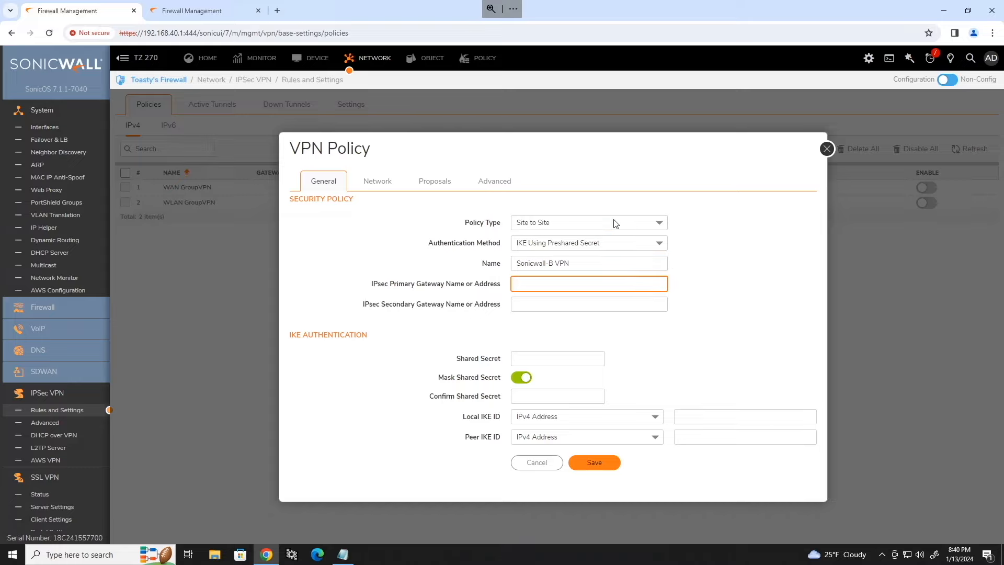
# Step: Paste 10.88.13.115 from the notes as the IPsec Primary Gateway
pyautogui.click(349, 556)
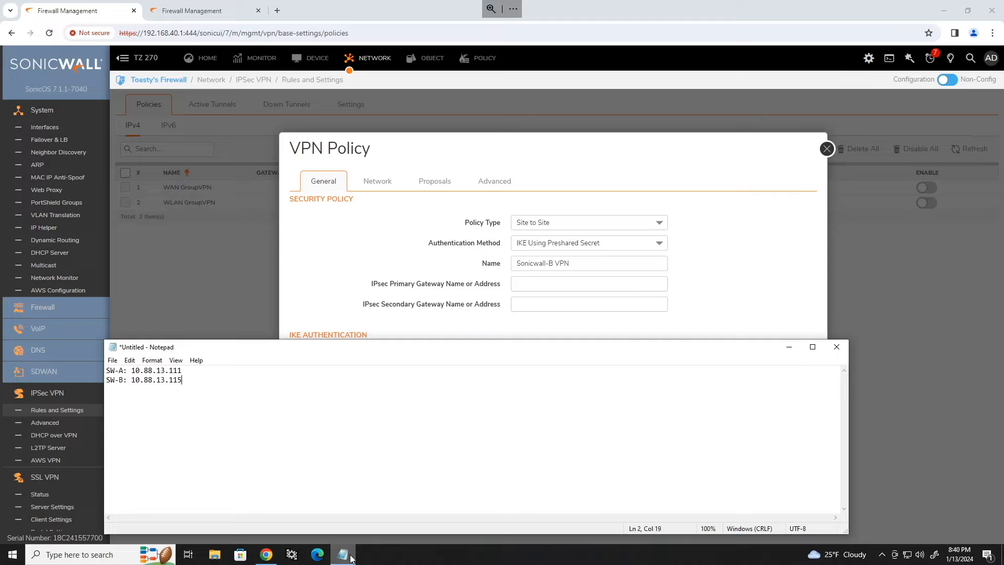
pyautogui.moveTo(183, 380); pyautogui.dragTo(124, 380)
pyautogui.hotkey('ctrl', 'c')
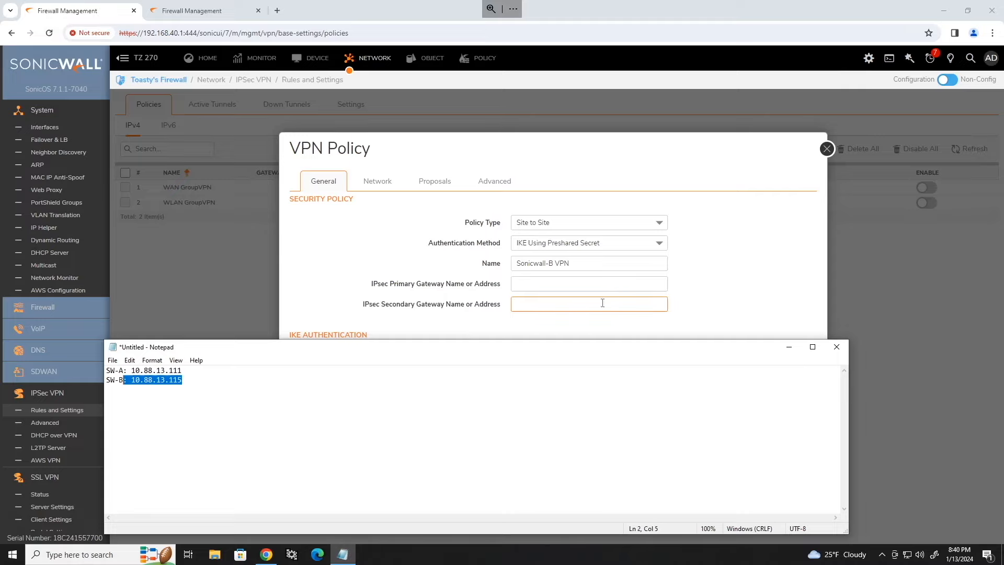
pyautogui.click(556, 286)
pyautogui.hotkey('ctrl', 'v')
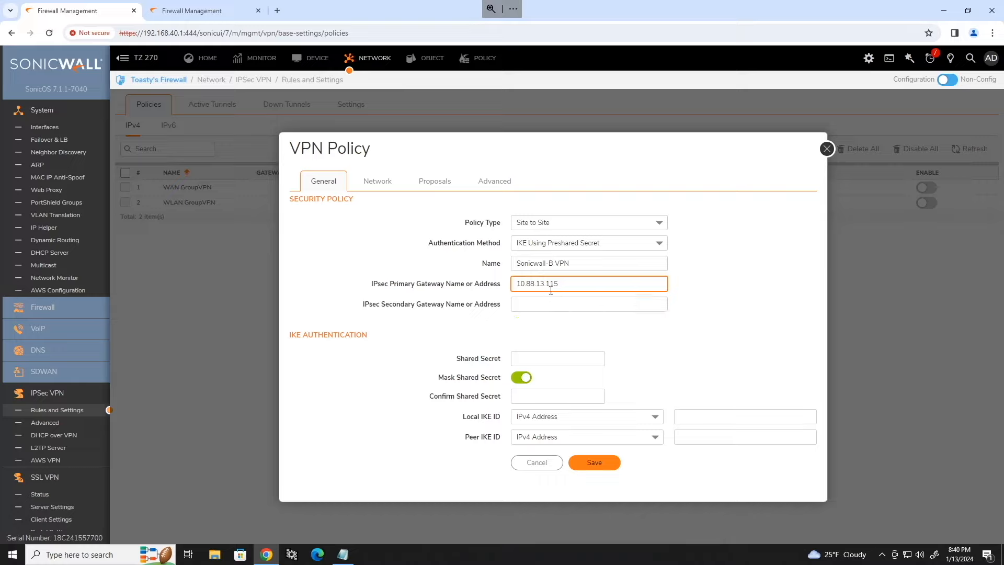
pyautogui.click(710, 293)
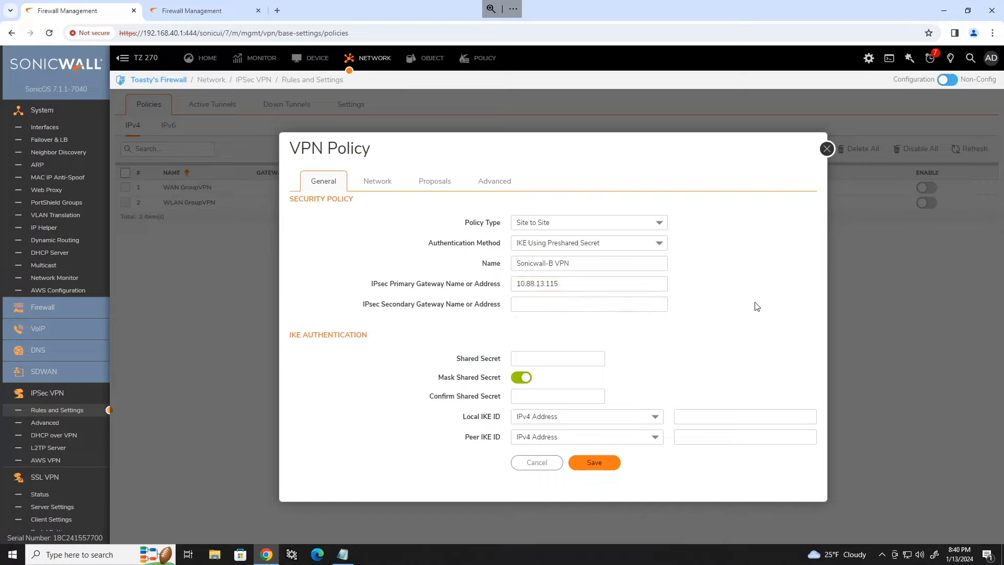
pyautogui.click(526, 358)
# Step: Unmask and enter the shared secret, keeping IPv4 Address as the Local IKE ID type
pyautogui.click(521, 377)
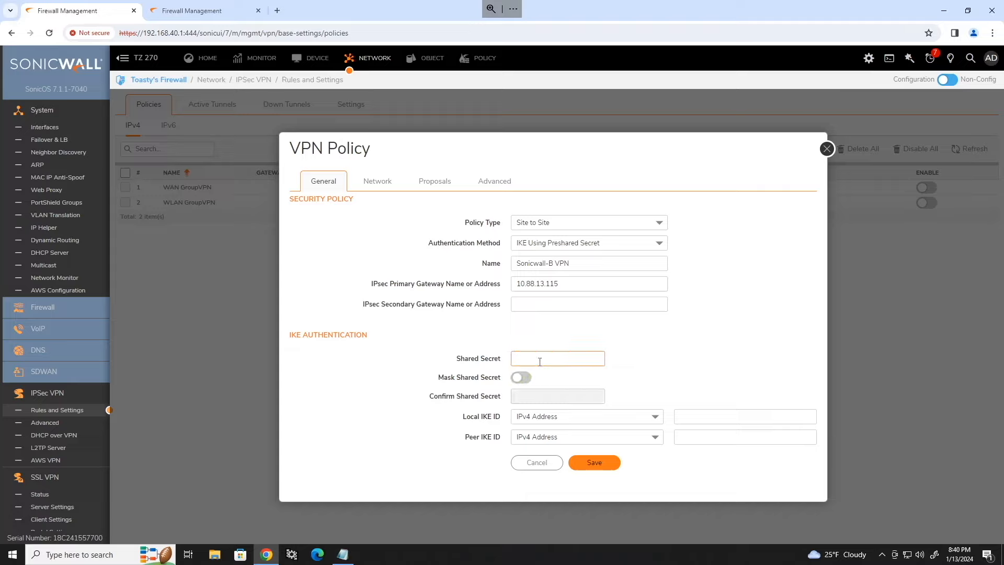
pyautogui.click(582, 354)
pyautogui.write('vpnpassword')
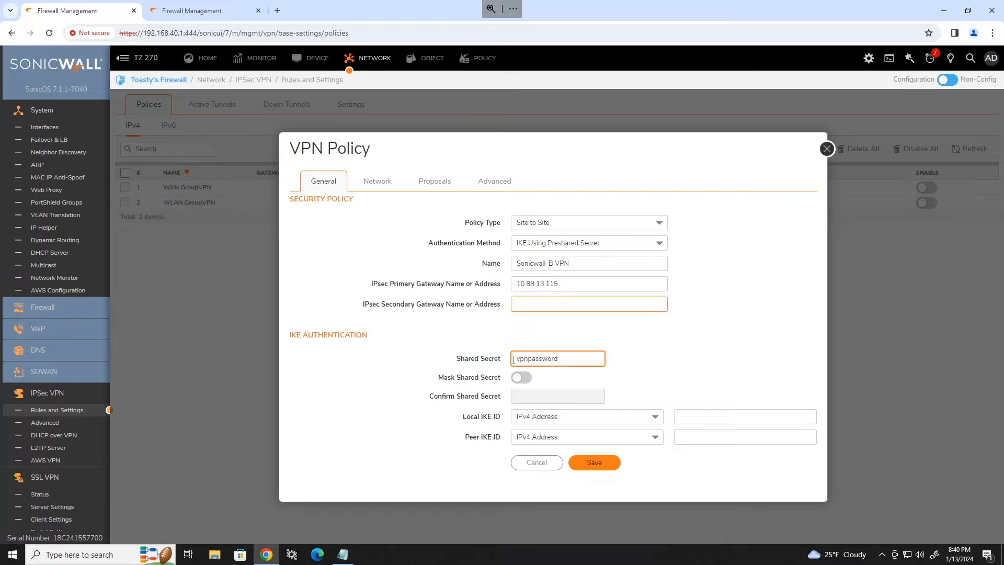
pyautogui.click(496, 439)
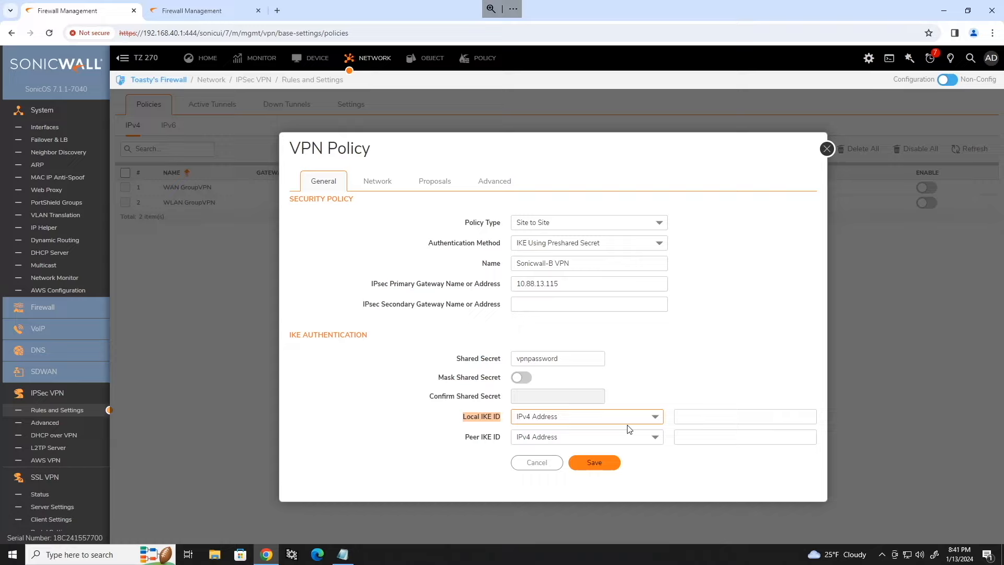
pyautogui.click(655, 417)
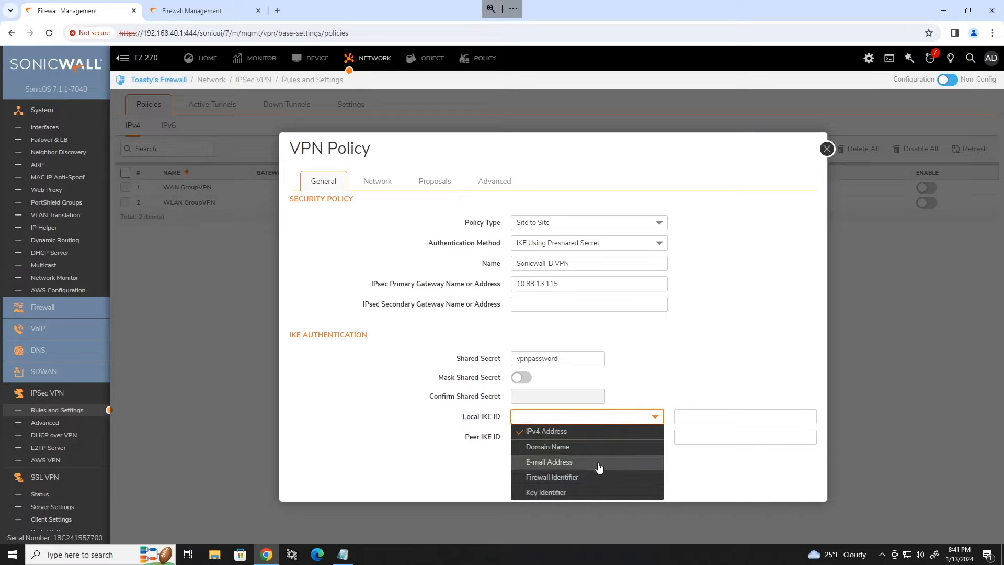
pyautogui.click(622, 408)
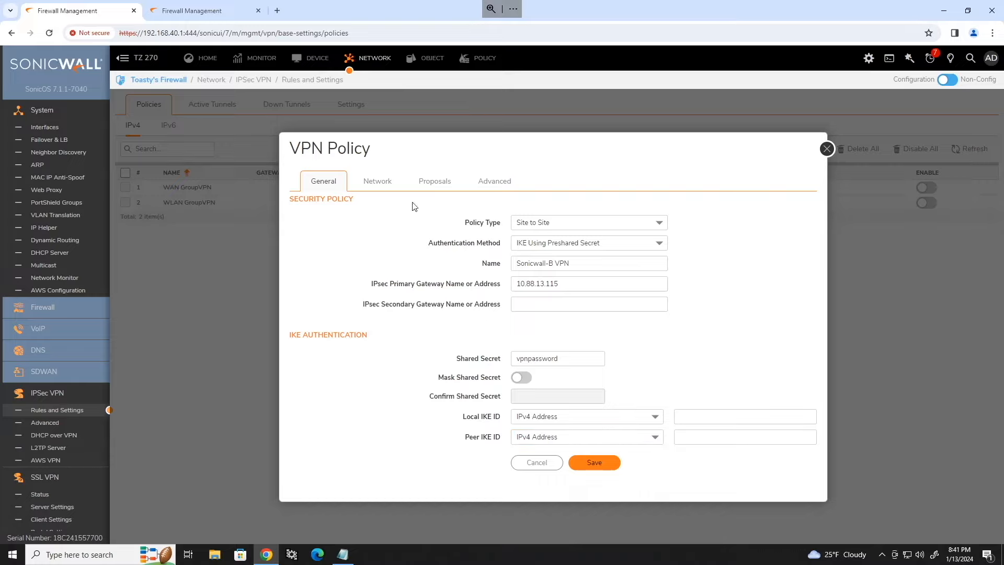
# Step: Pick SonicWall-A - Local LAN as local network and SonicWall-B - Remote LAN as destination
pyautogui.click(382, 185)
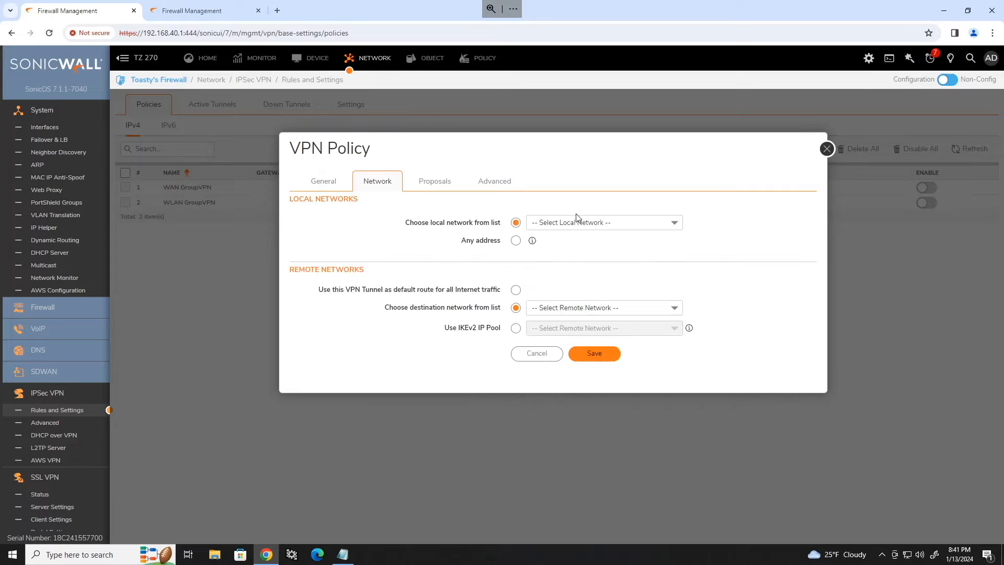
pyautogui.click(674, 223)
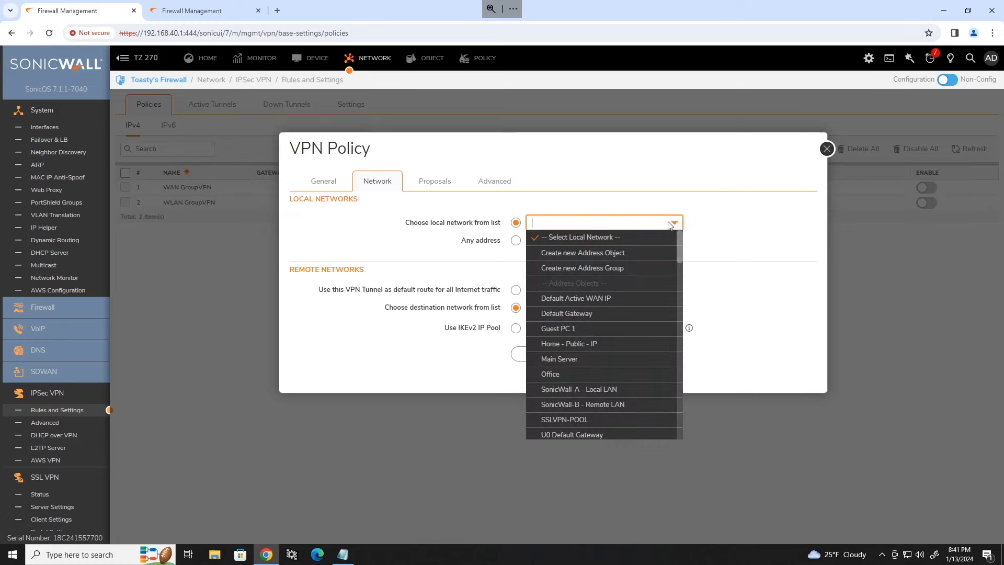
pyautogui.click(617, 390)
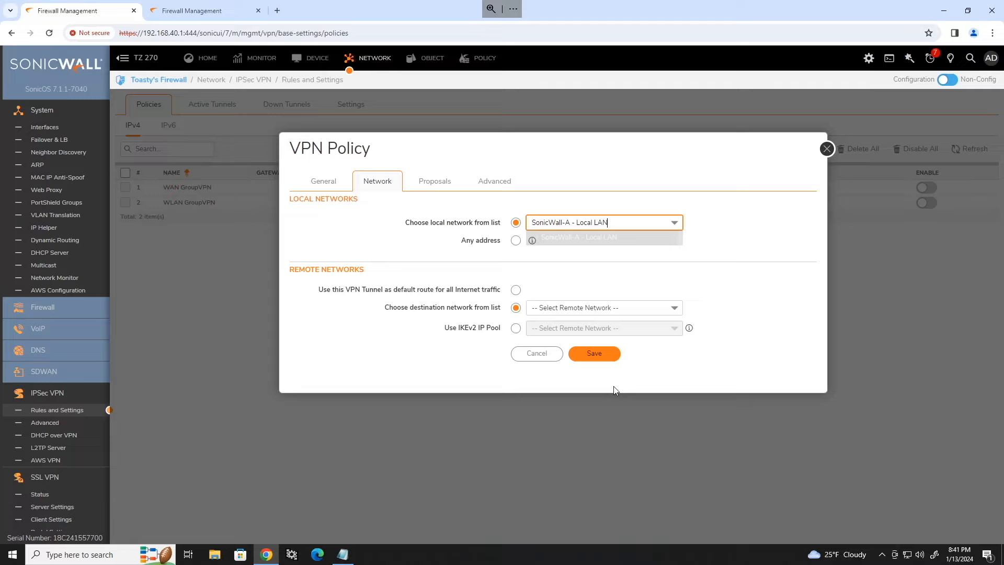
pyautogui.click(675, 225)
pyautogui.scroll(-5, 631, 314)
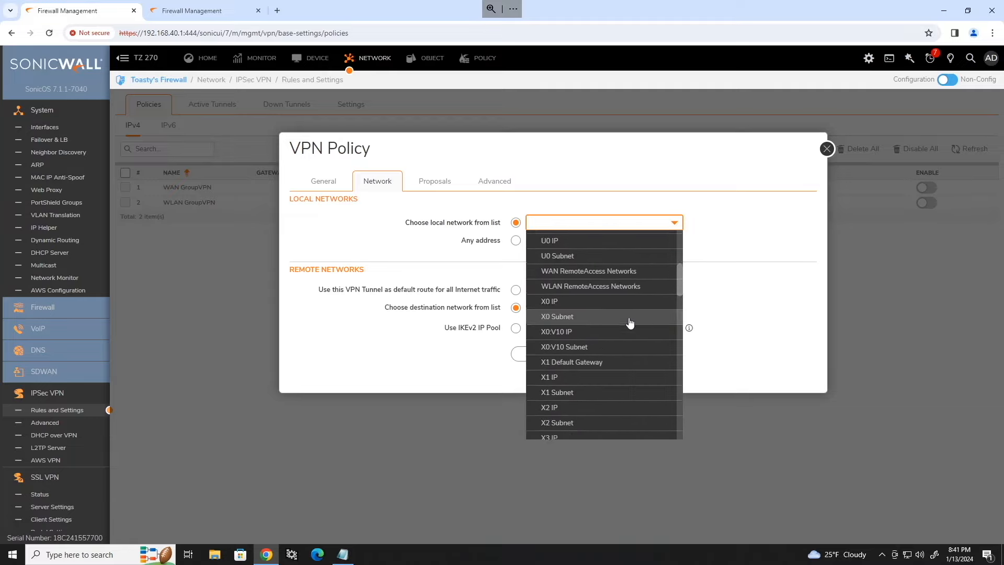
pyautogui.scroll(1, 632, 324)
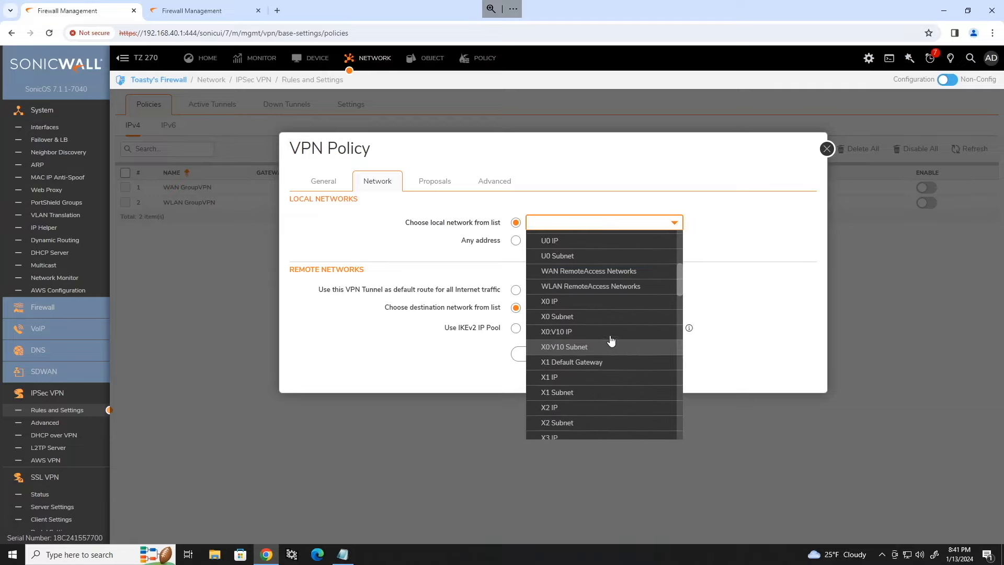
pyautogui.click(753, 231)
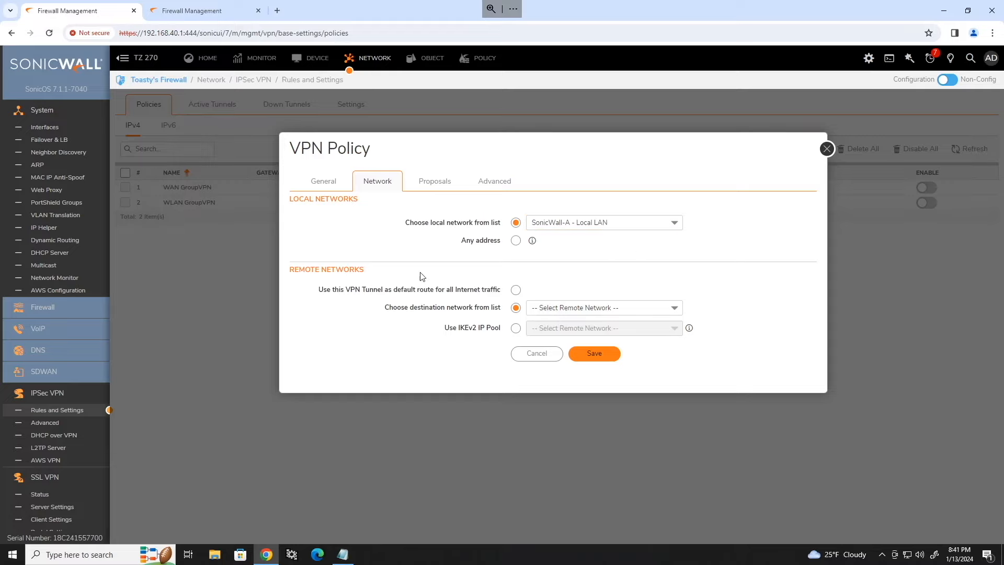
pyautogui.click(667, 310)
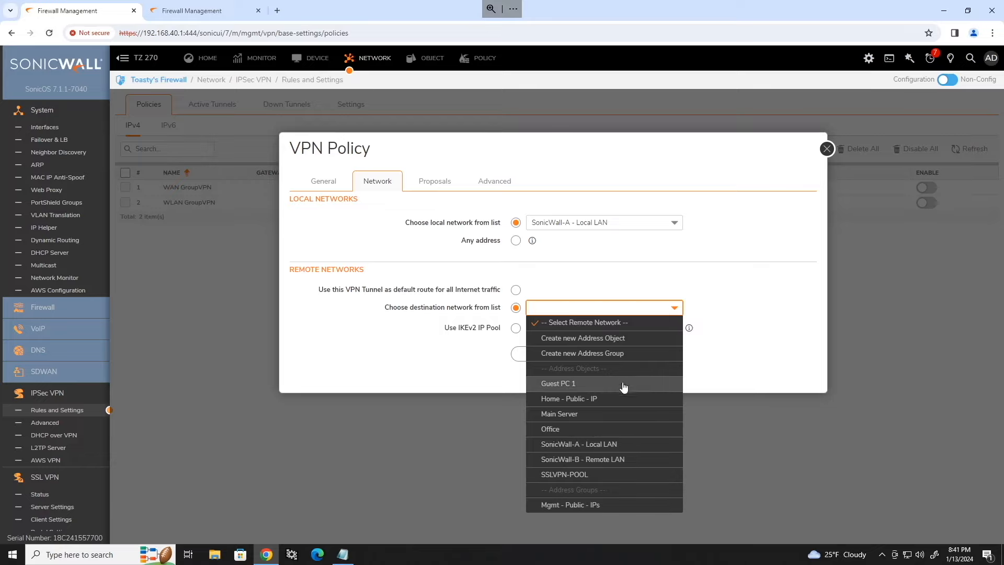
pyautogui.click(601, 458)
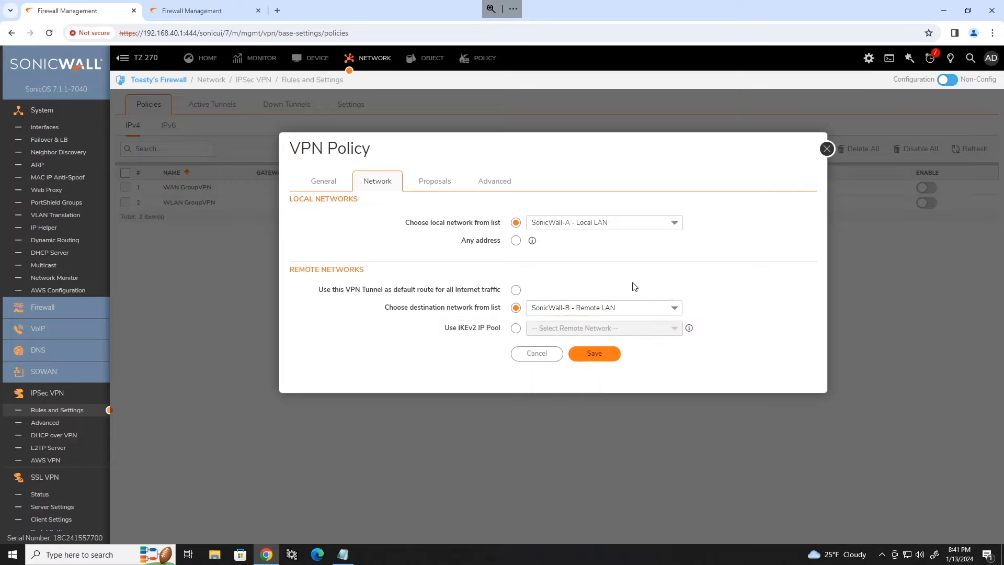
pyautogui.click(434, 181)
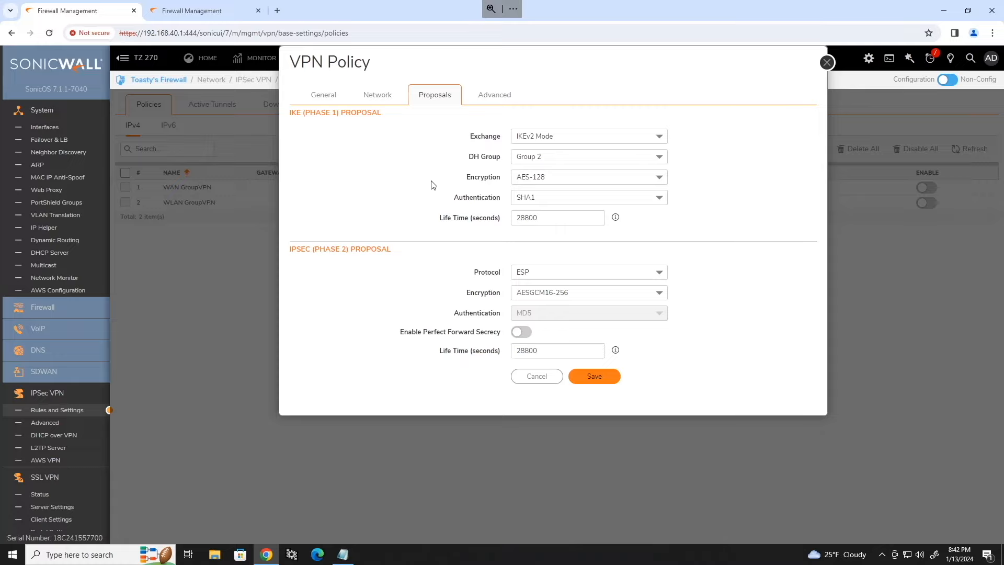
# Step: Set the IKE Phase 1 encryption to AES-256
pyautogui.click(663, 180)
pyautogui.click(662, 179)
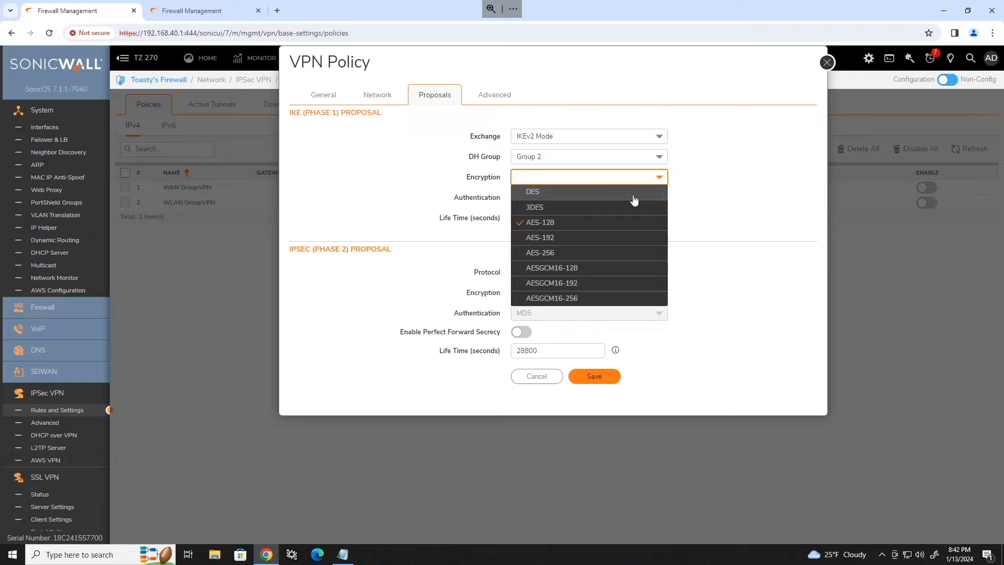
pyautogui.click(660, 176)
pyautogui.click(661, 177)
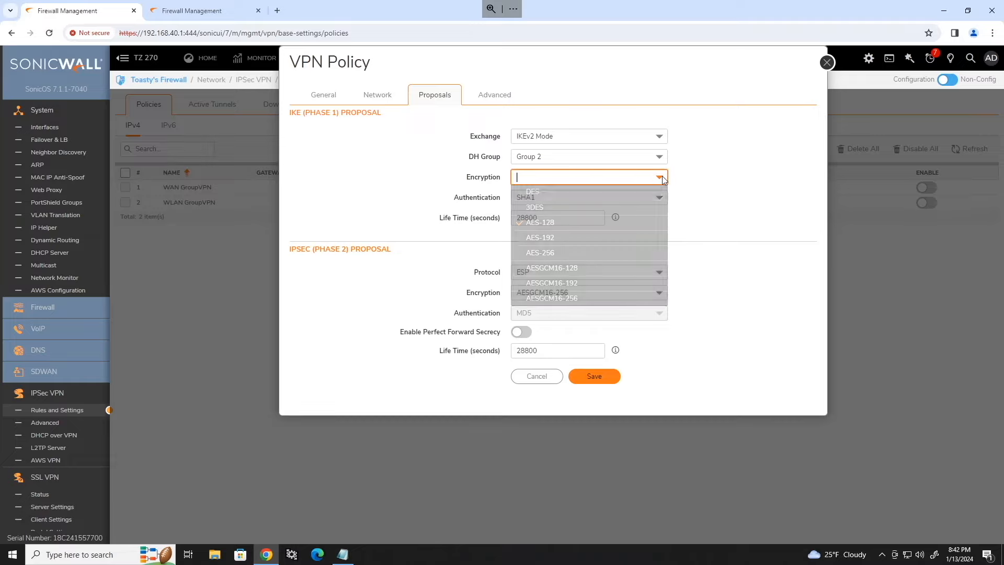
pyautogui.click(556, 191)
pyautogui.click(543, 208)
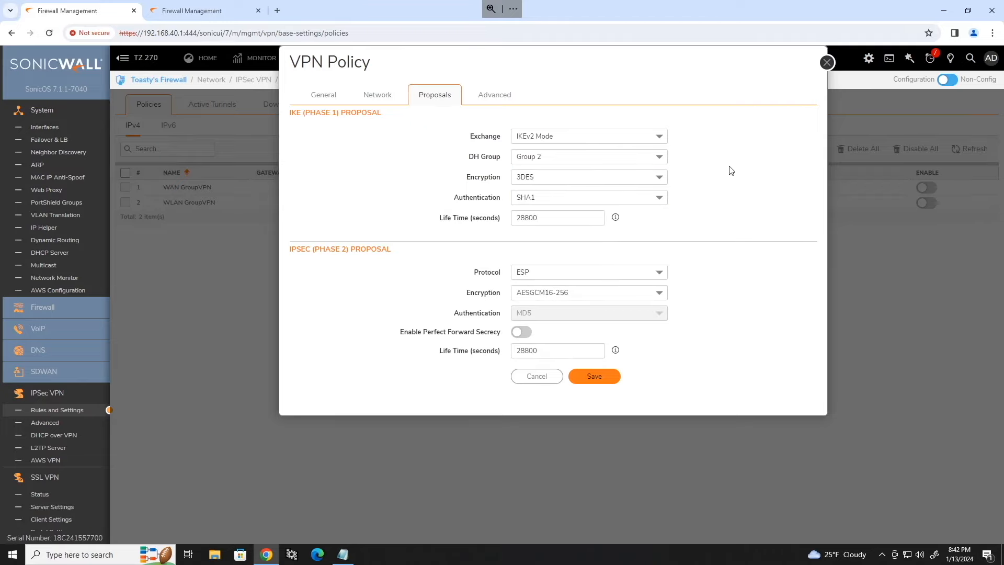
pyautogui.click(659, 177)
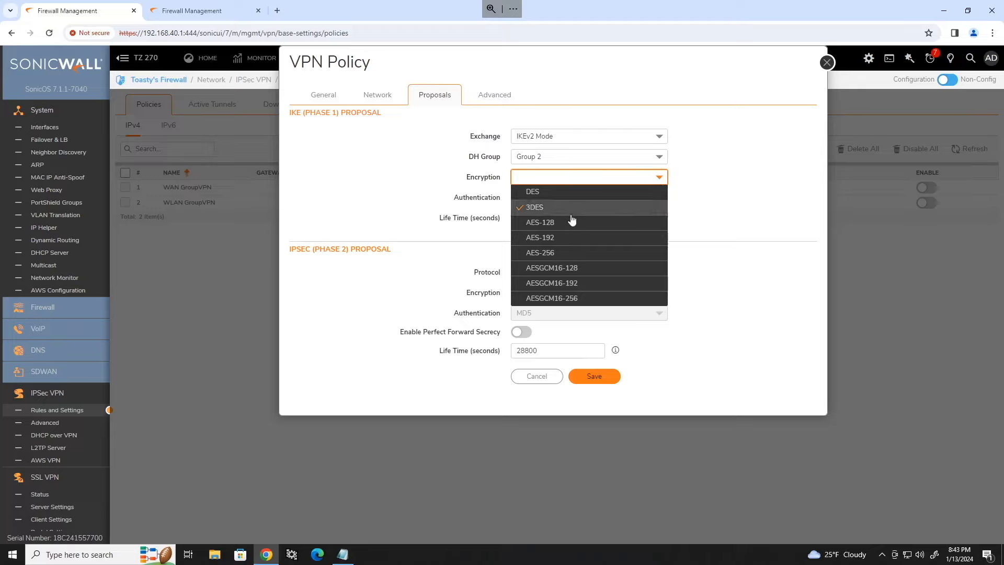
pyautogui.write('AES-128')
pyautogui.press('Return')
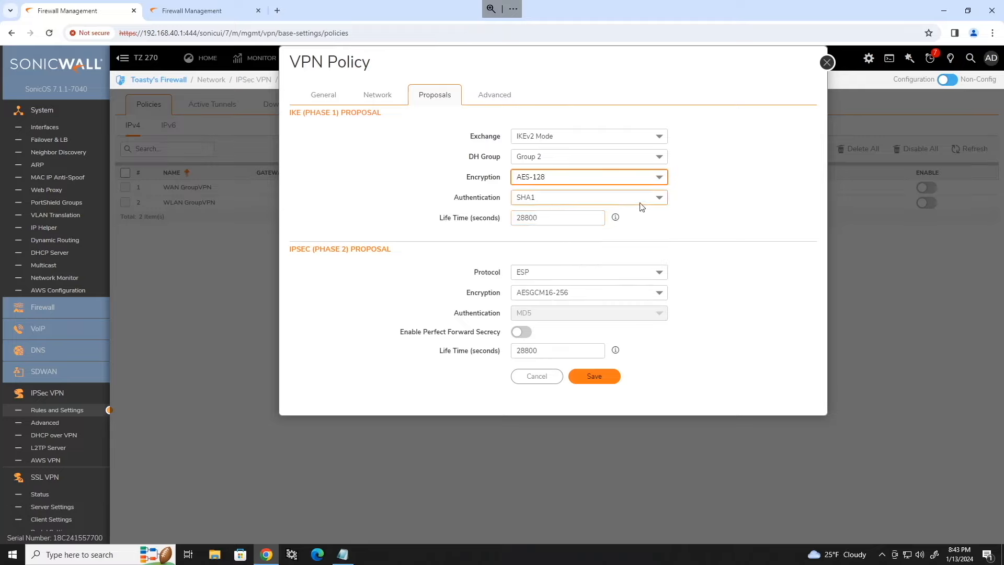
pyautogui.click(660, 177)
pyautogui.click(570, 253)
# Step: Set Phase 1 DH Group 14 and SHA256 authentication, keeping the 28800-second lifetime
pyautogui.click(624, 157)
pyautogui.write('Group 14')
pyautogui.press('Return')
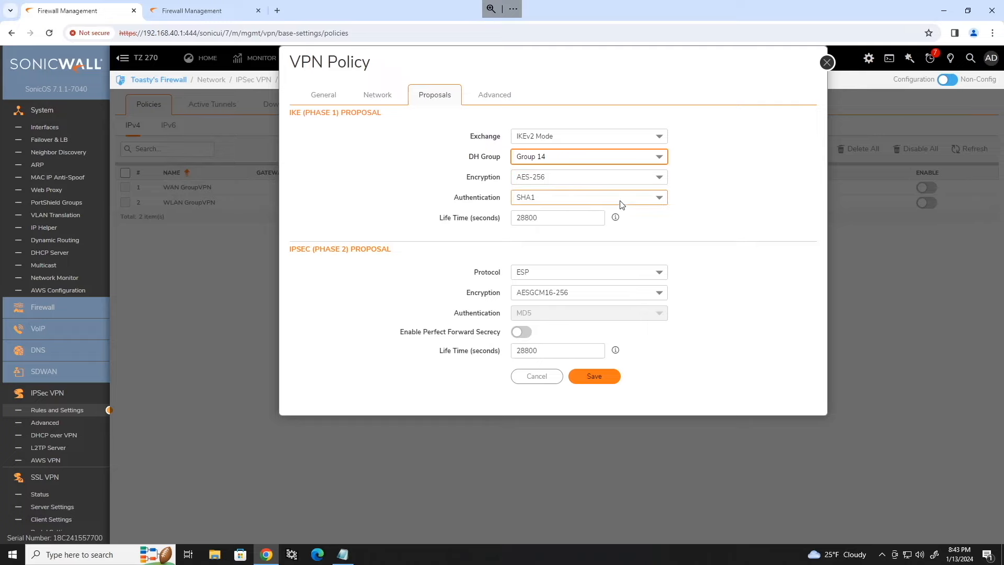
pyautogui.click(601, 199)
pyautogui.click(566, 242)
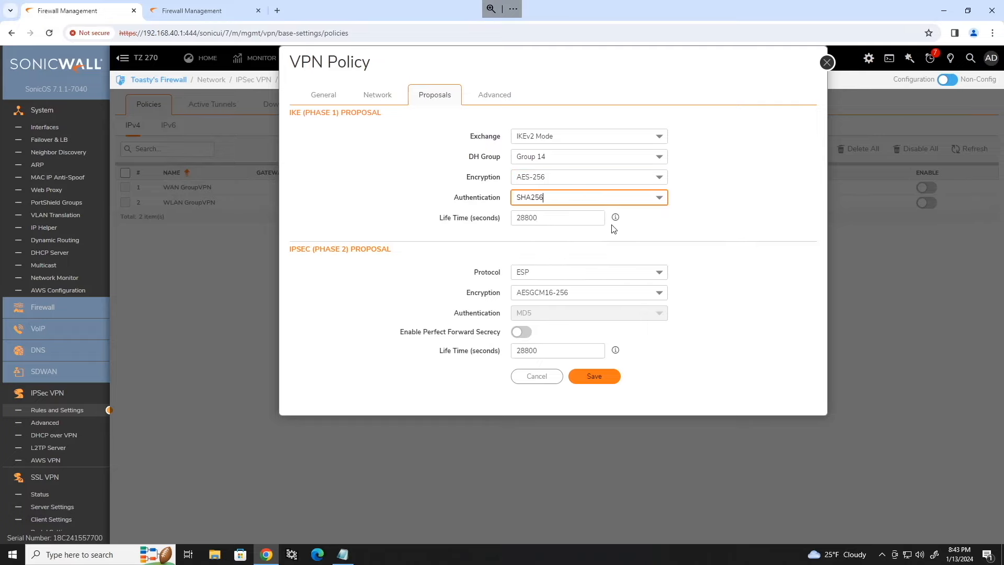
pyautogui.doubleClick(564, 217)
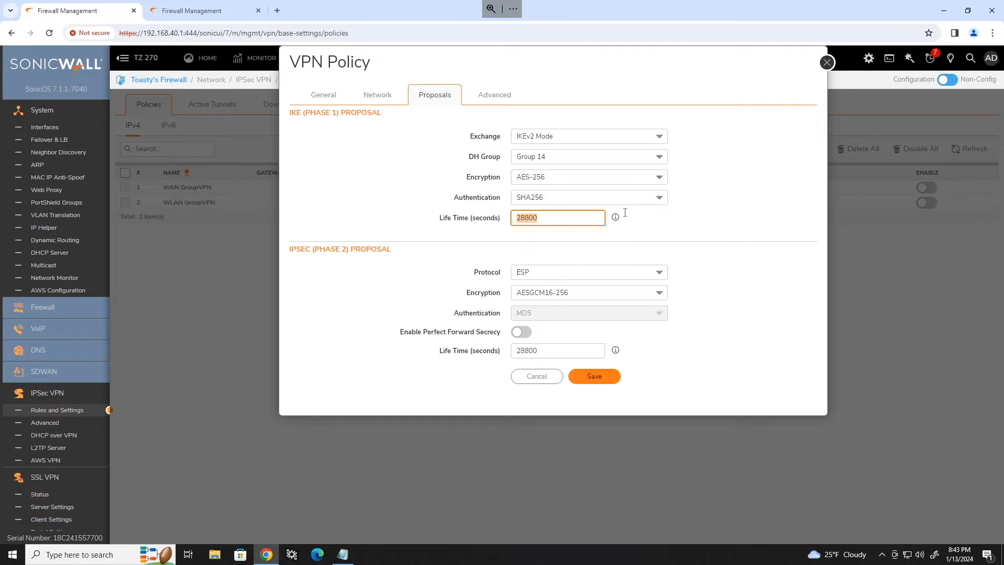
pyautogui.click(711, 224)
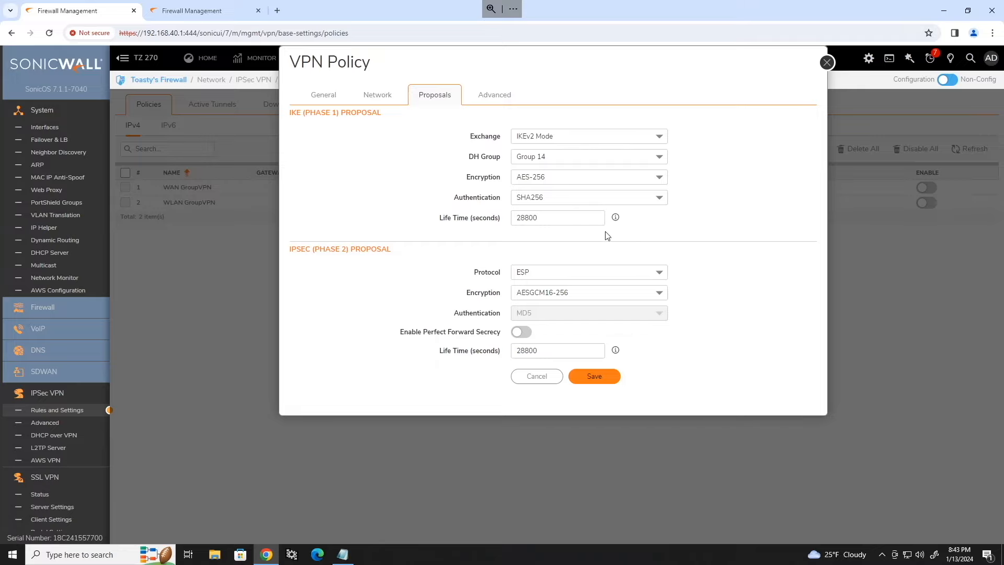
# Step: Keep ESP for Phase 2 with AES-256 encryption and SHA256 authentication
pyautogui.click(620, 273)
pyautogui.click(708, 262)
pyautogui.click(666, 271)
pyautogui.click(742, 266)
pyautogui.click(666, 293)
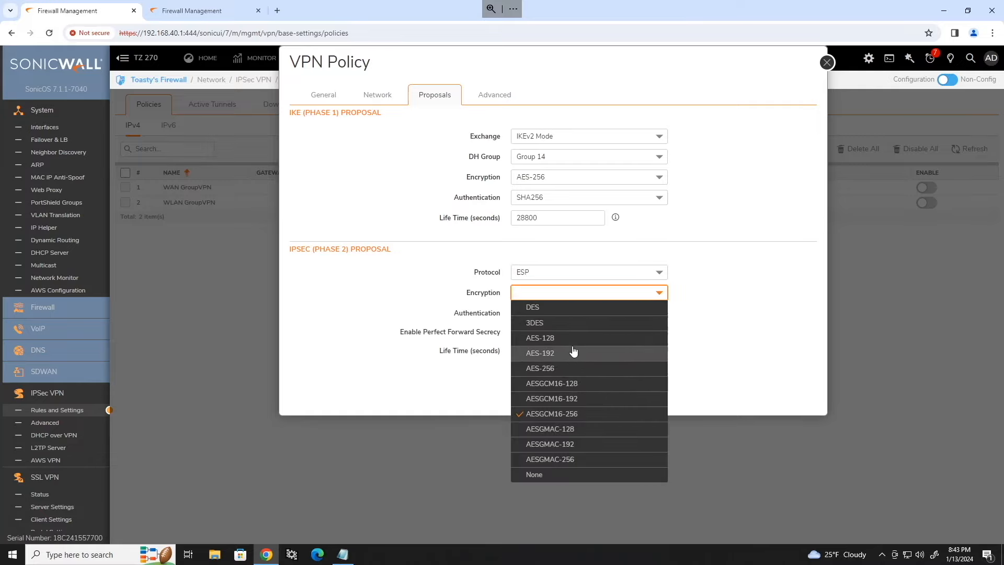
pyautogui.click(572, 369)
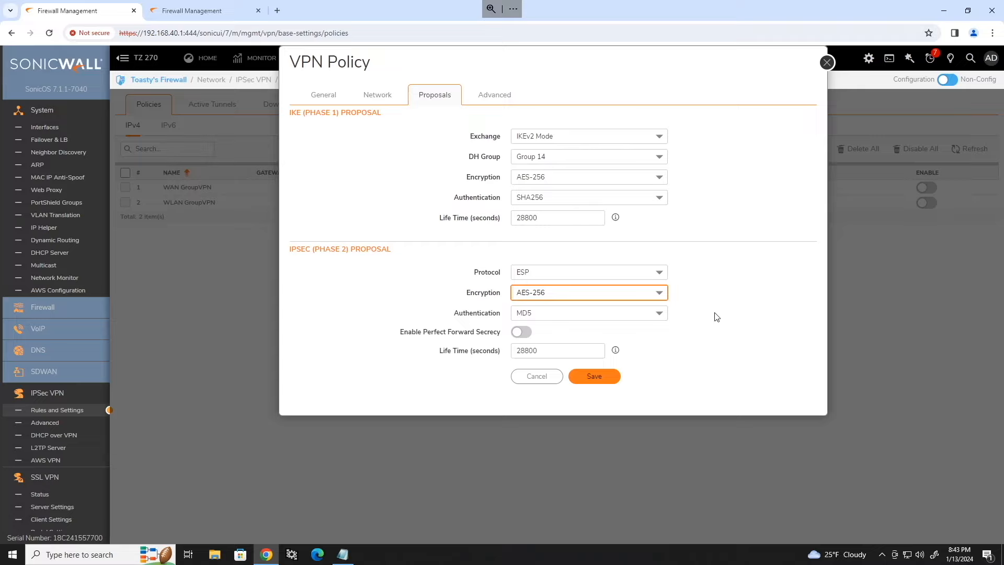
pyautogui.click(651, 313)
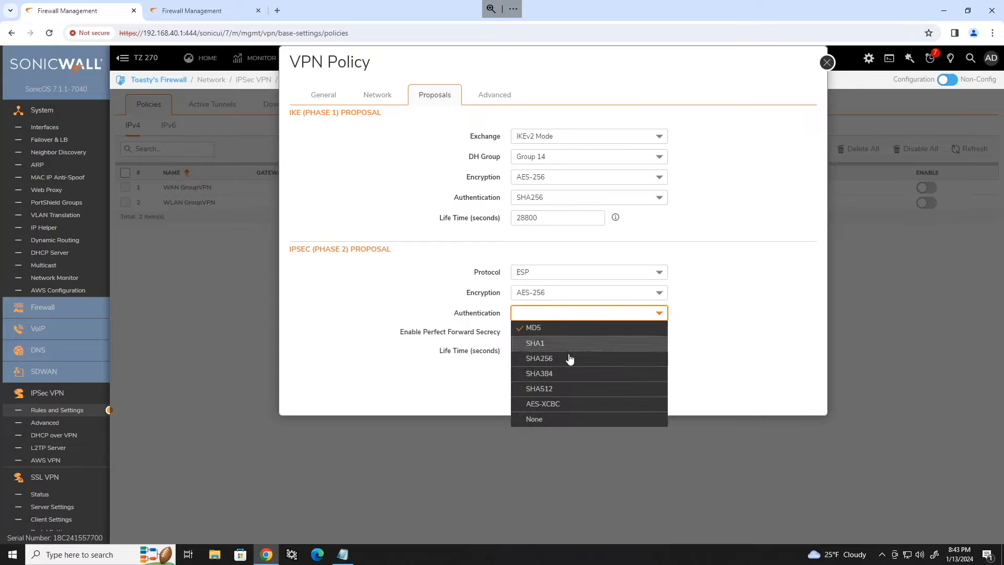
pyautogui.click(570, 359)
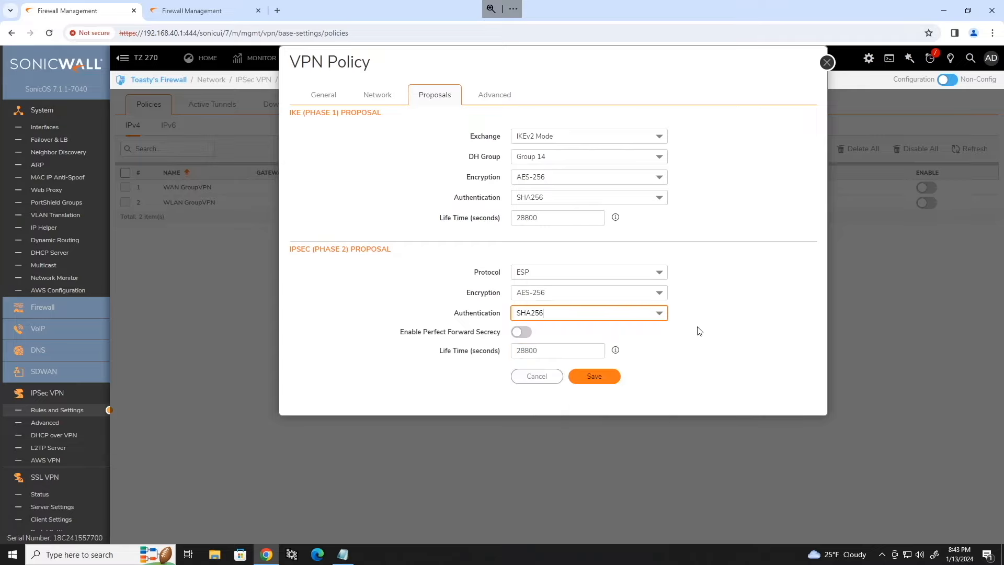
# Step: Enable Perfect Forward Secrecy on DH Group 14 with a 3600-second Phase 2 lifetime
pyautogui.click(522, 332)
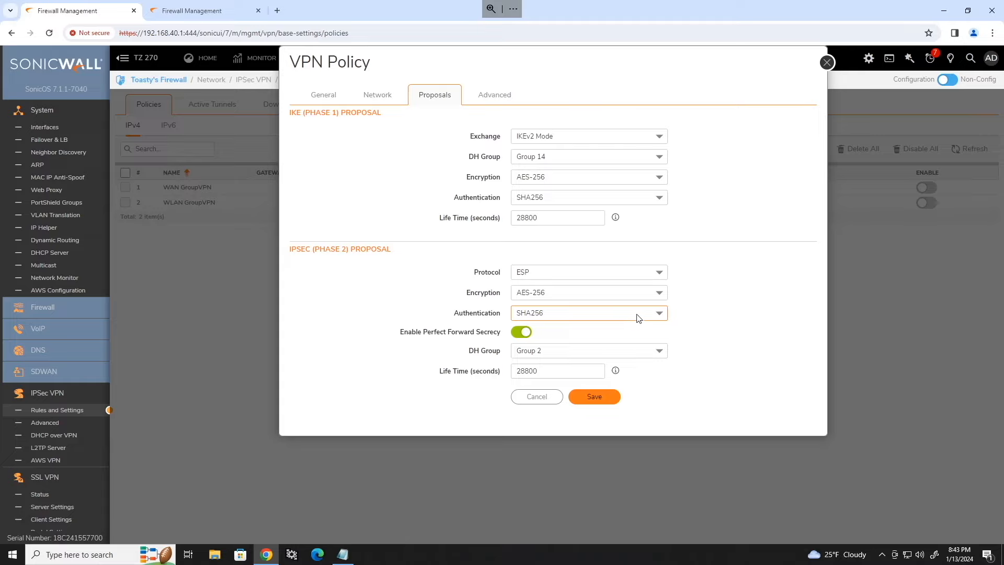
pyautogui.click(662, 351)
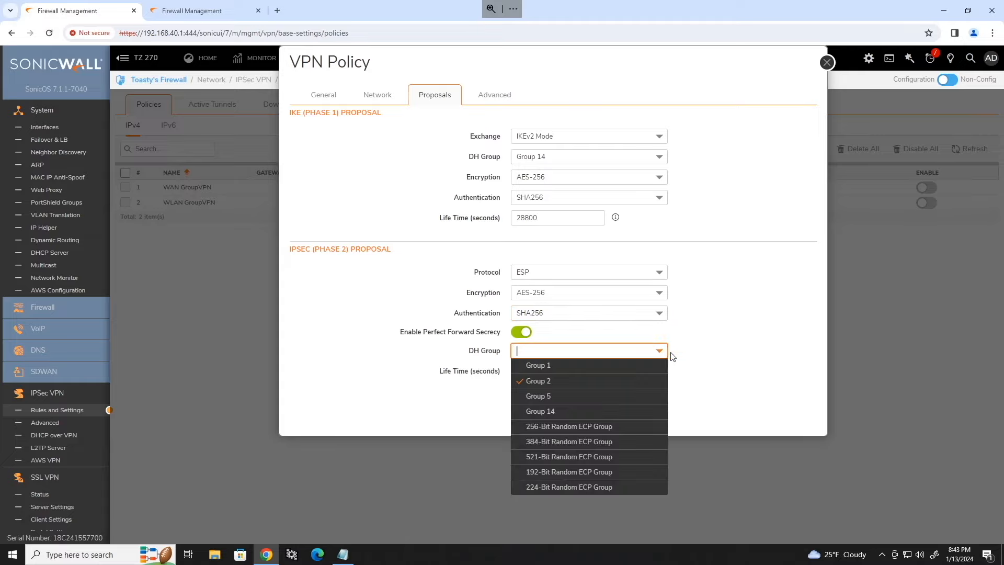
pyautogui.click(567, 411)
pyautogui.click(570, 371)
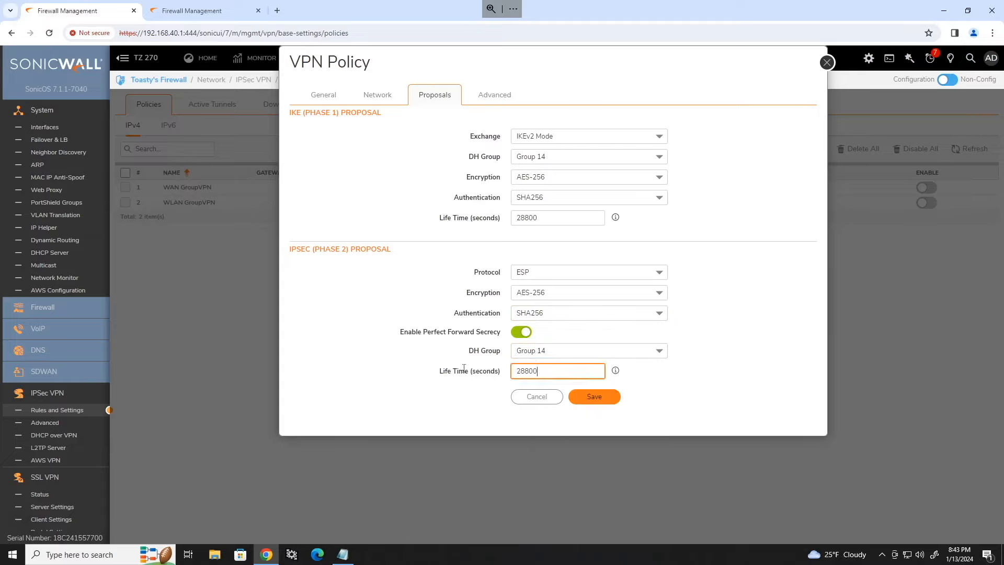
pyautogui.hotkey('ctrl', 'a')
pyautogui.write('3600')
pyautogui.click(747, 149)
# Step: On the Advanced settings, enable Keep Alive and HTTPS management via this SA
pyautogui.click(502, 102)
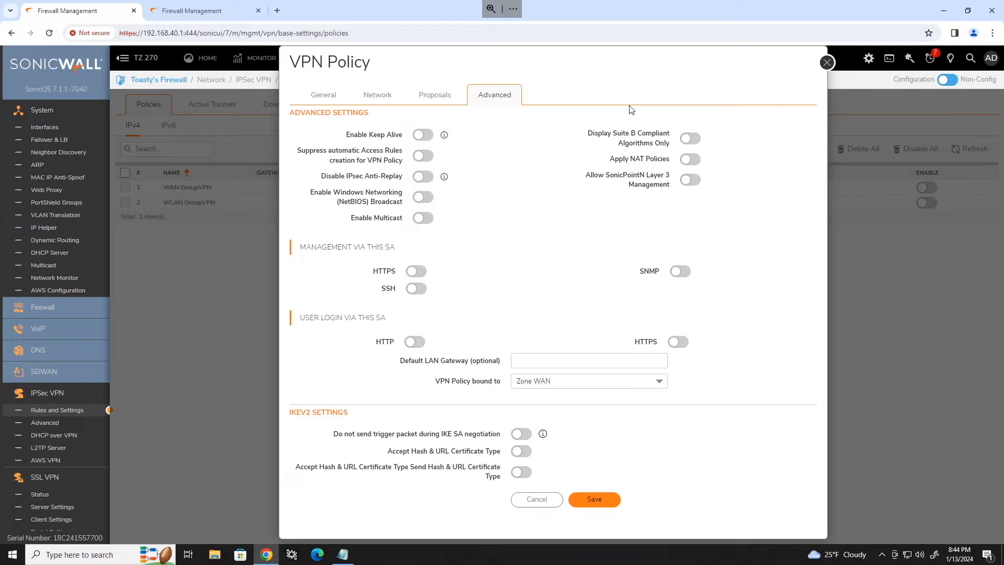
pyautogui.click(428, 136)
pyautogui.moveTo(443, 135)
pyautogui.click(416, 274)
# Step: Change the policy binding from Zone WAN to Interface X1 and save the VPN policy
pyautogui.click(592, 365)
pyautogui.moveTo(436, 383); pyautogui.dragTo(500, 381)
pyautogui.click(499, 381)
pyautogui.click(575, 382)
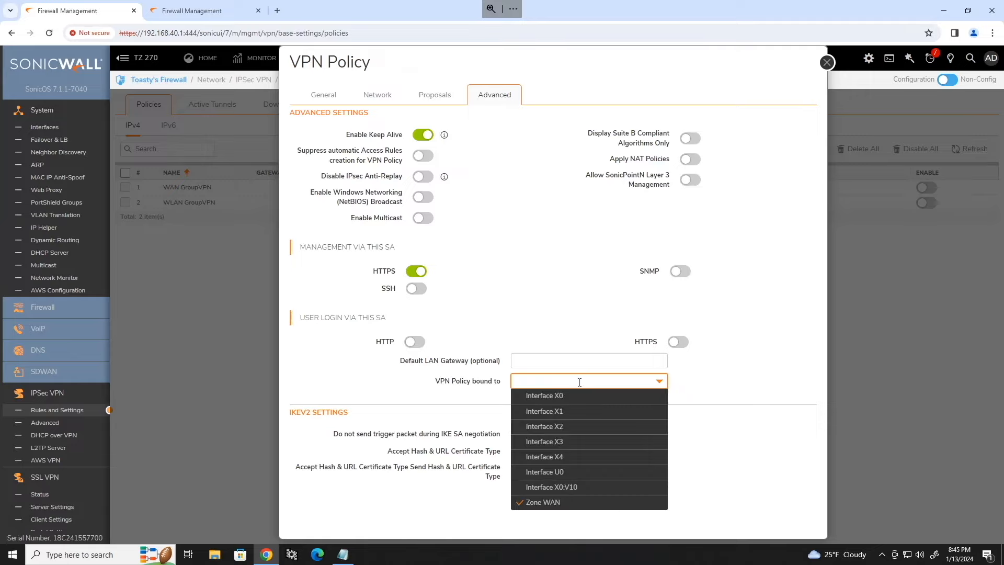
pyautogui.click(697, 385)
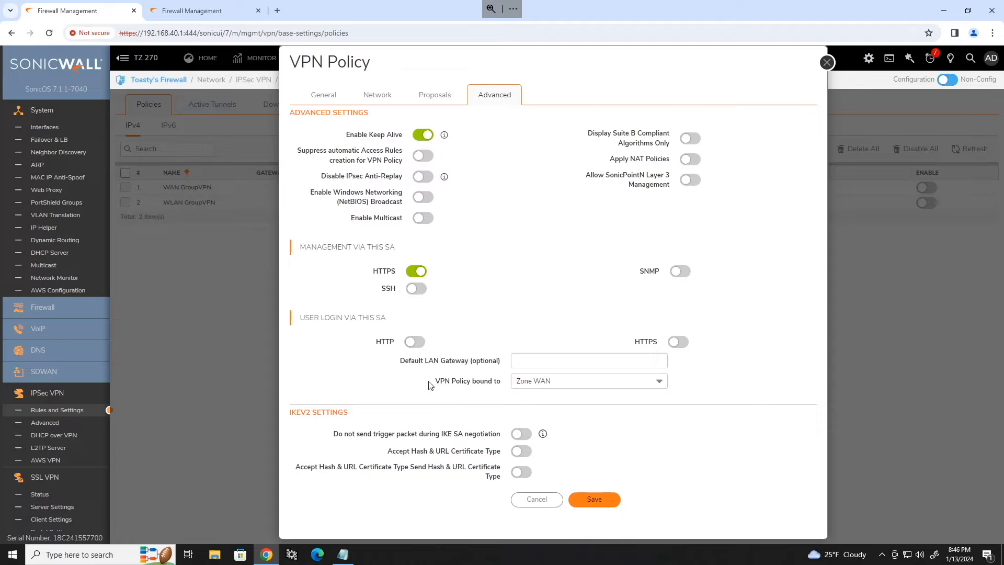
pyautogui.click(661, 383)
pyautogui.click(582, 410)
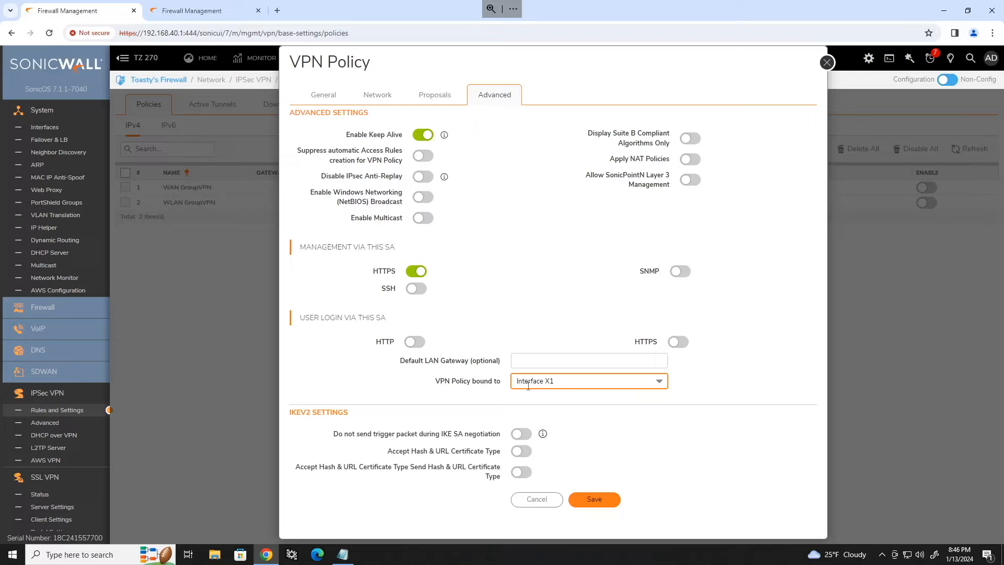
pyautogui.click(725, 367)
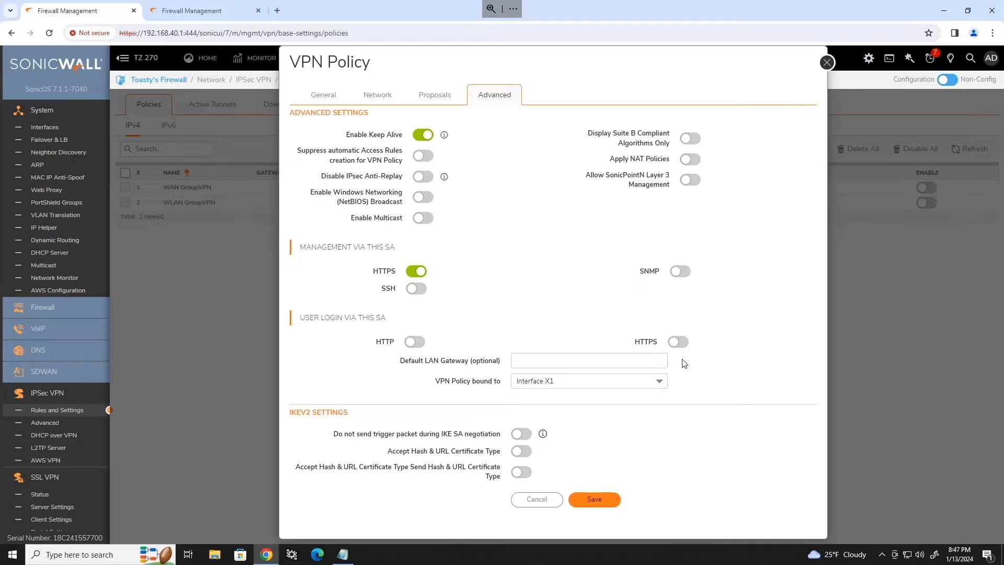
pyautogui.click(601, 500)
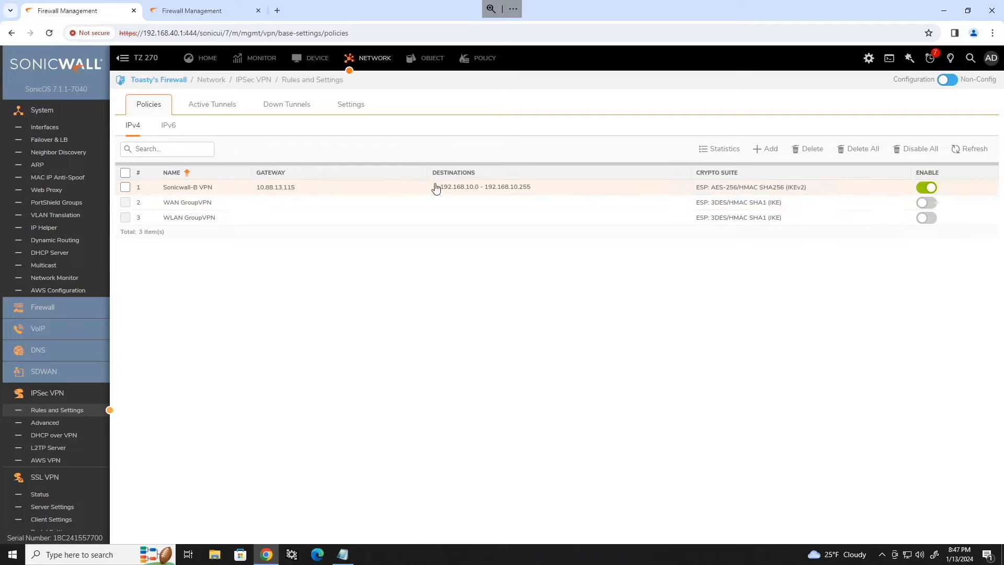
# Step: Check the Sonicwall-B VPN row is enabled in the IPv4 policy list with gateway 10.88.13.115
pyautogui.moveTo(437, 192)
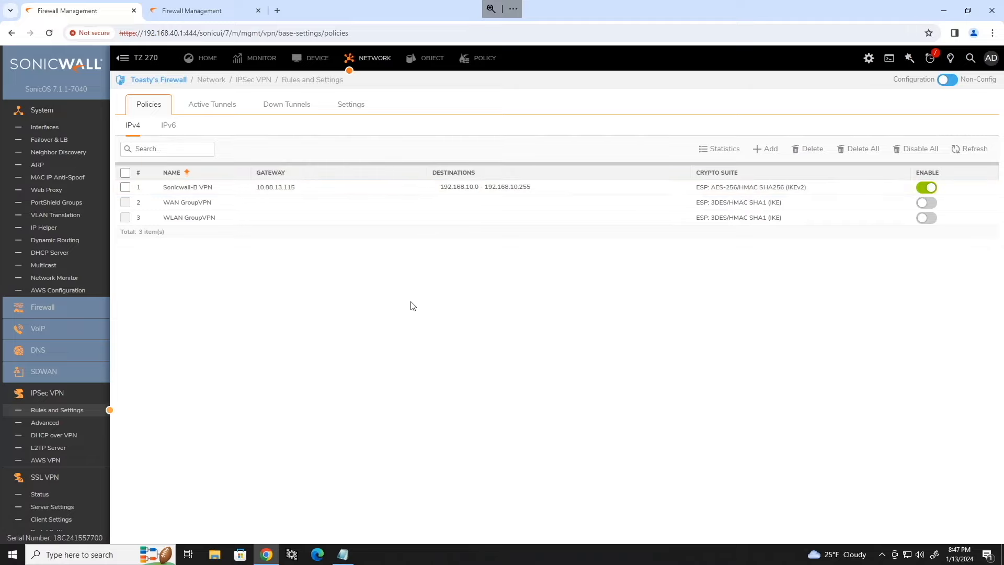
# Step: On the other firewall, create VPN-zone address object SonicWall-A - Remote Nets for 192.168.40.0/24
pyautogui.click(193, 13)
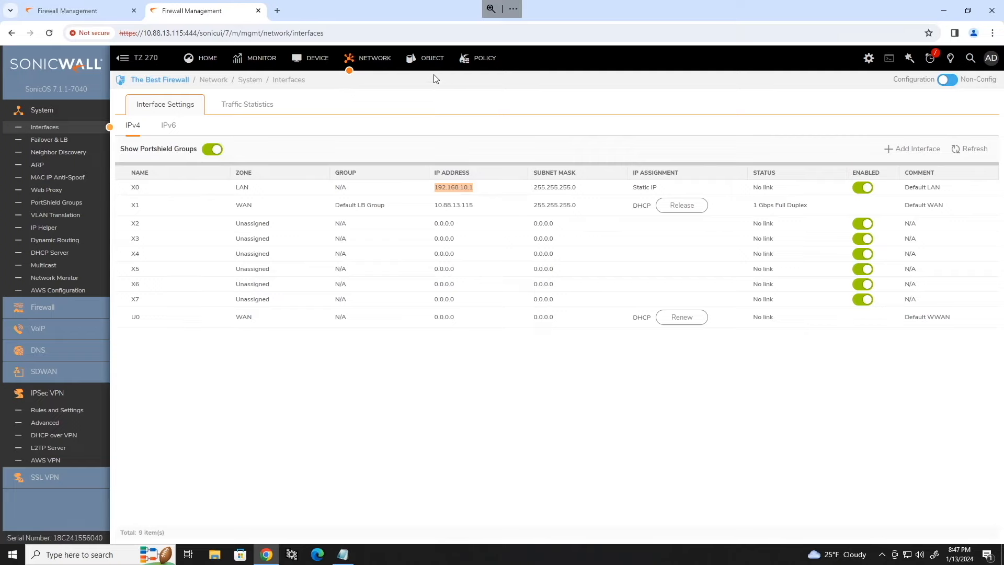
pyautogui.click(433, 61)
pyautogui.click(107, 140)
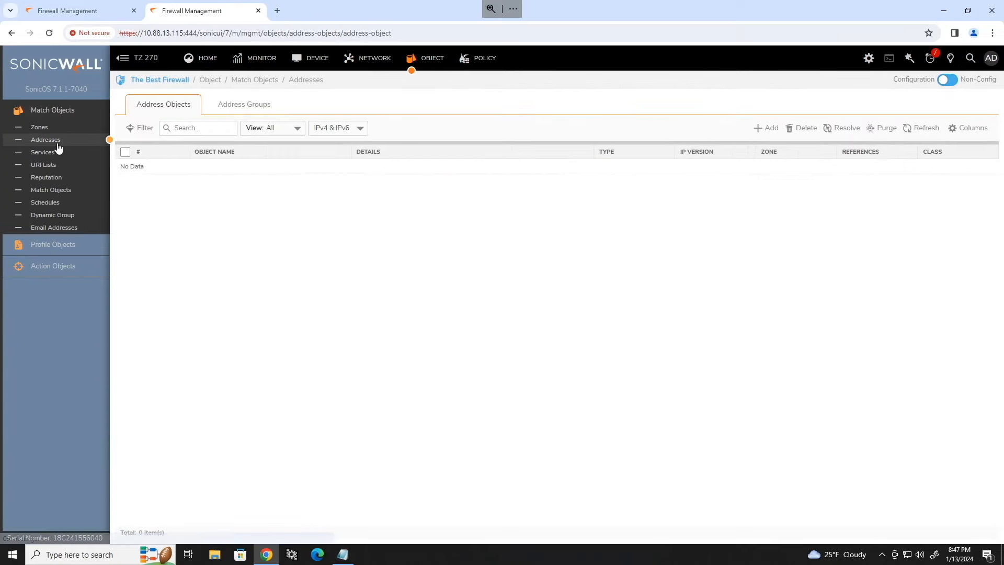
pyautogui.click(766, 128)
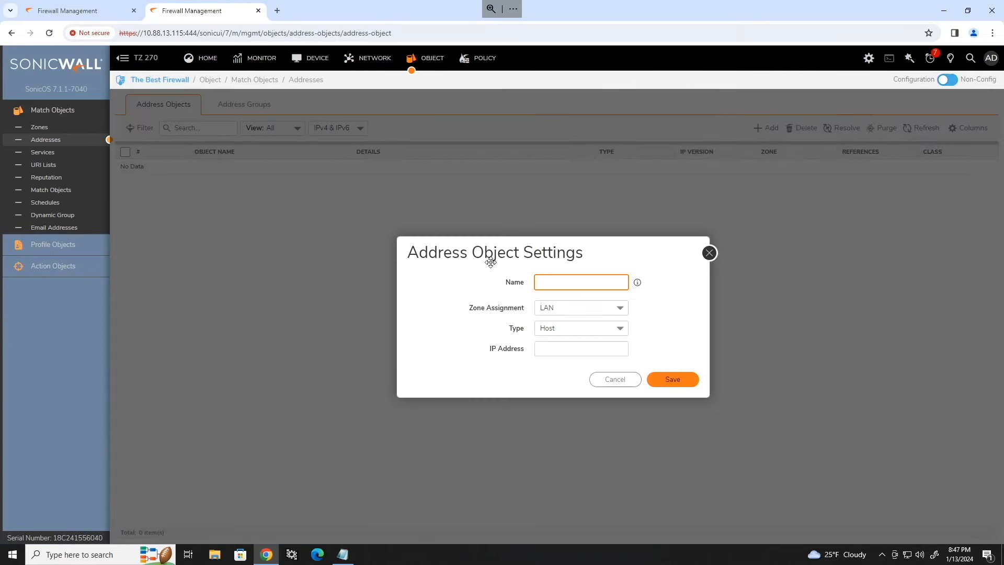
pyautogui.write('SonicWall-A - Remote Nets')
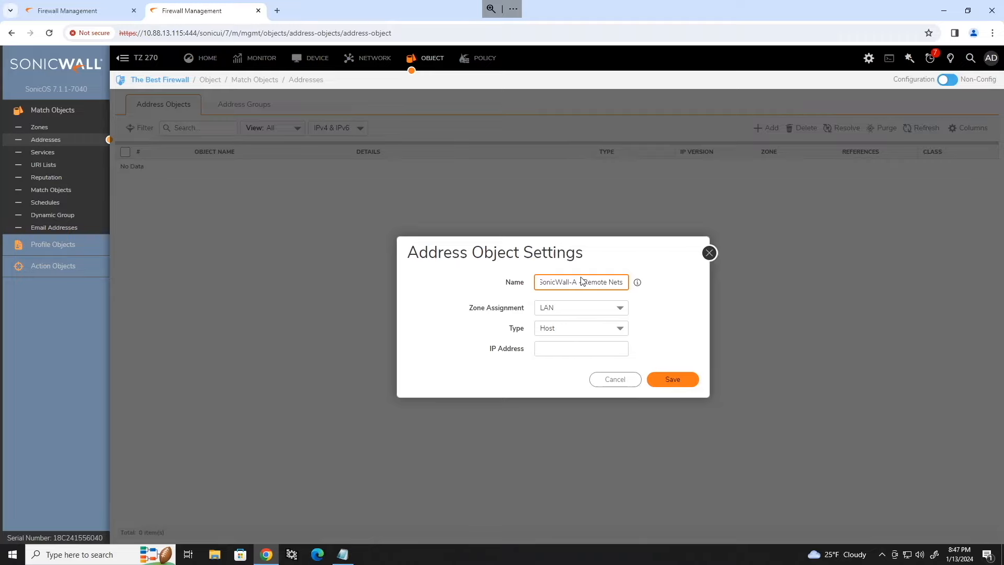
pyautogui.click(614, 309)
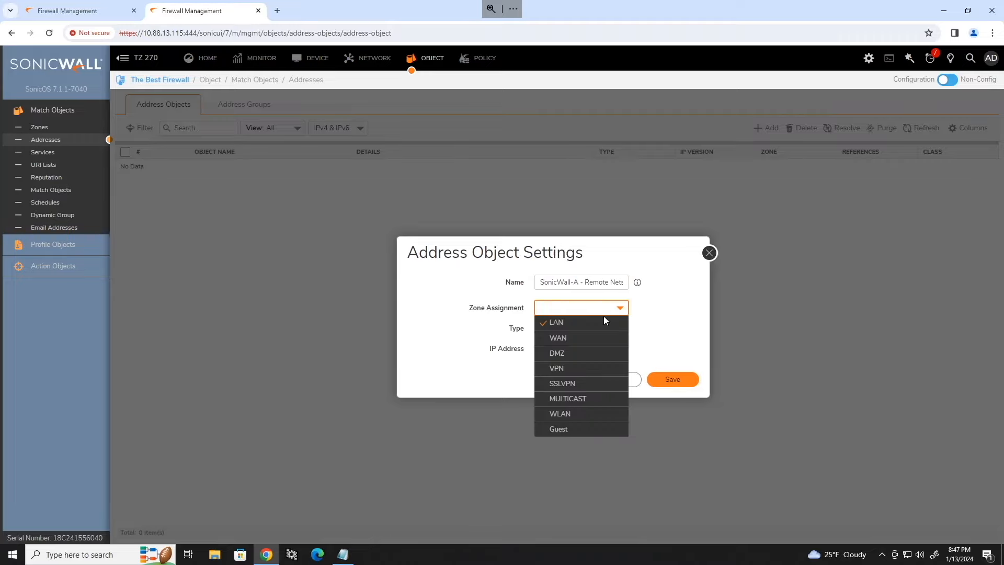
pyautogui.click(556, 368)
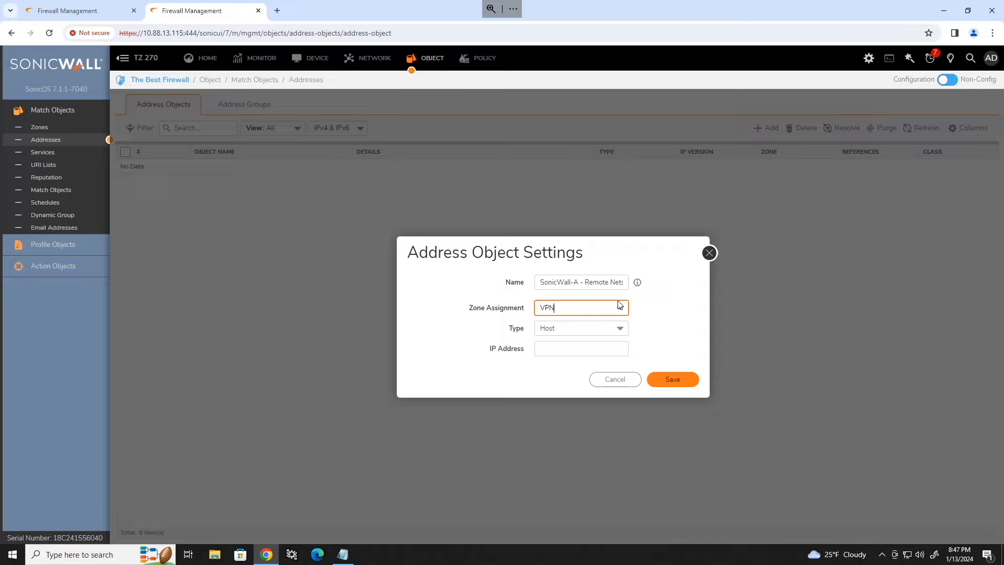
pyautogui.click(619, 329)
pyautogui.click(619, 329)
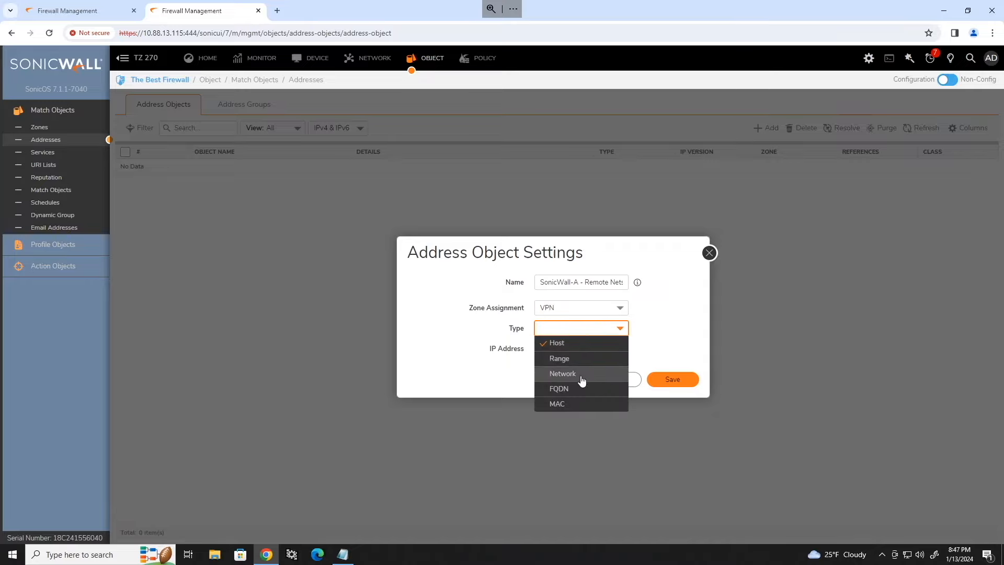
pyautogui.click(578, 376)
pyautogui.click(554, 349)
pyautogui.write('192')
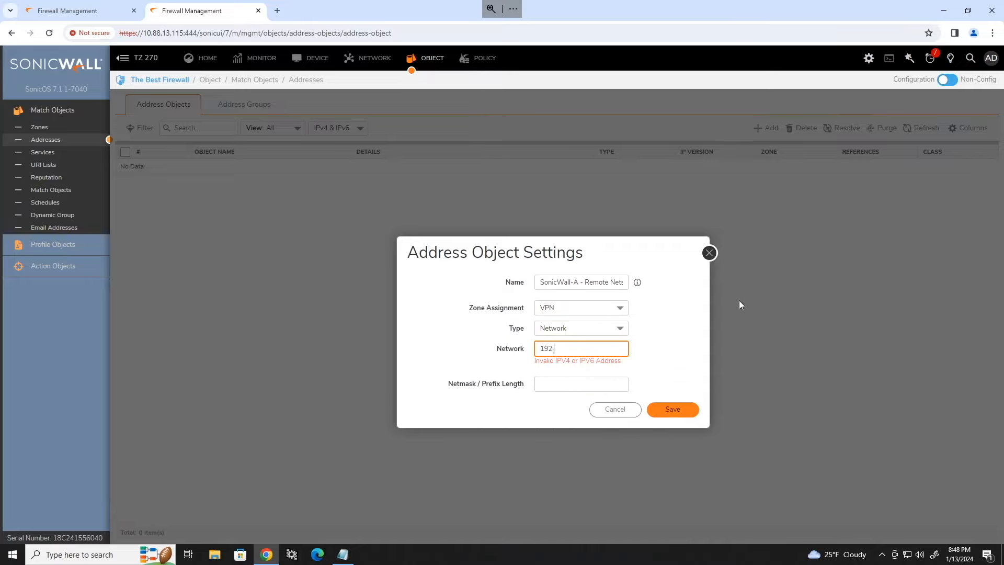
pyautogui.write('.168.40.0')
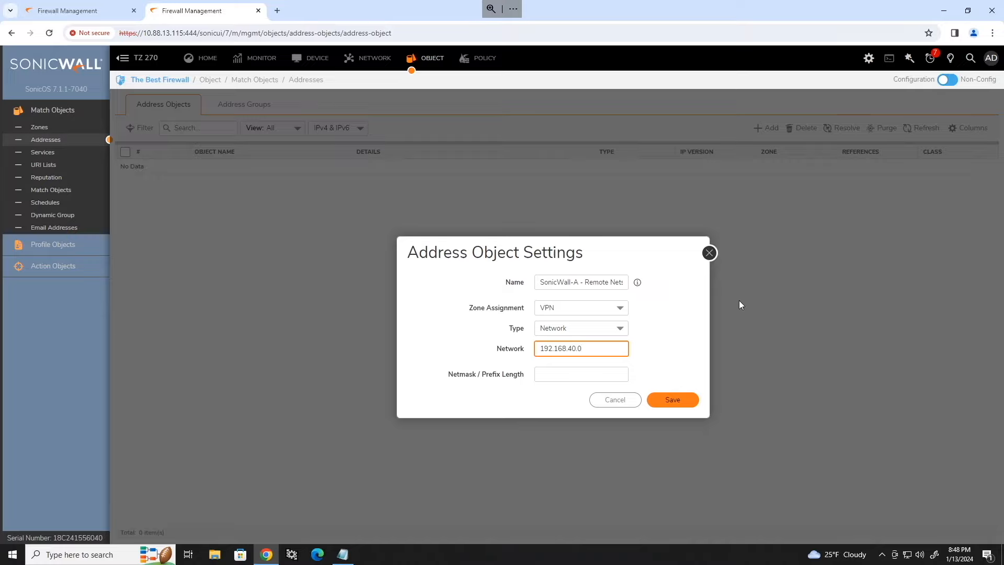
pyautogui.press('Tab')
pyautogui.write('/24')
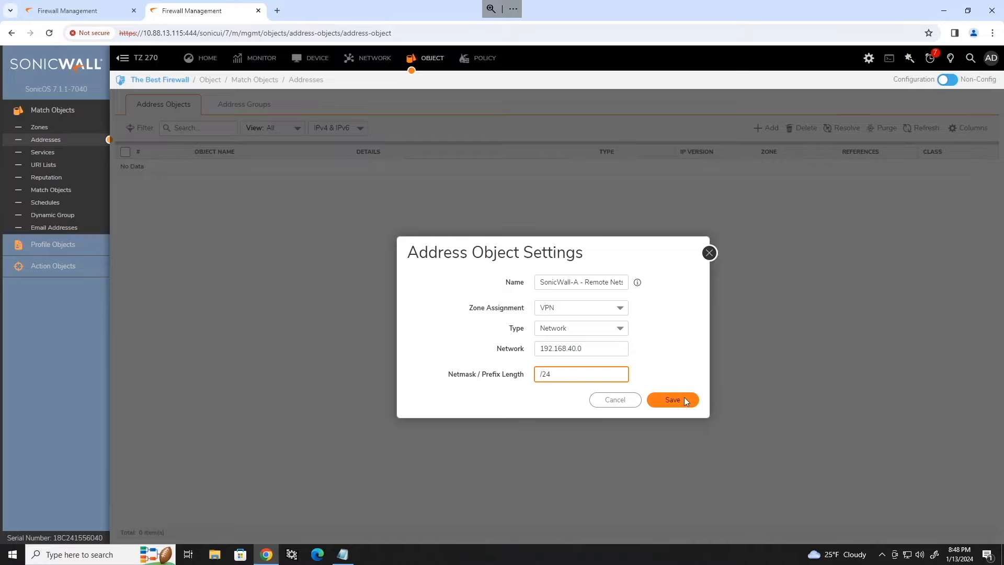
pyautogui.click(685, 401)
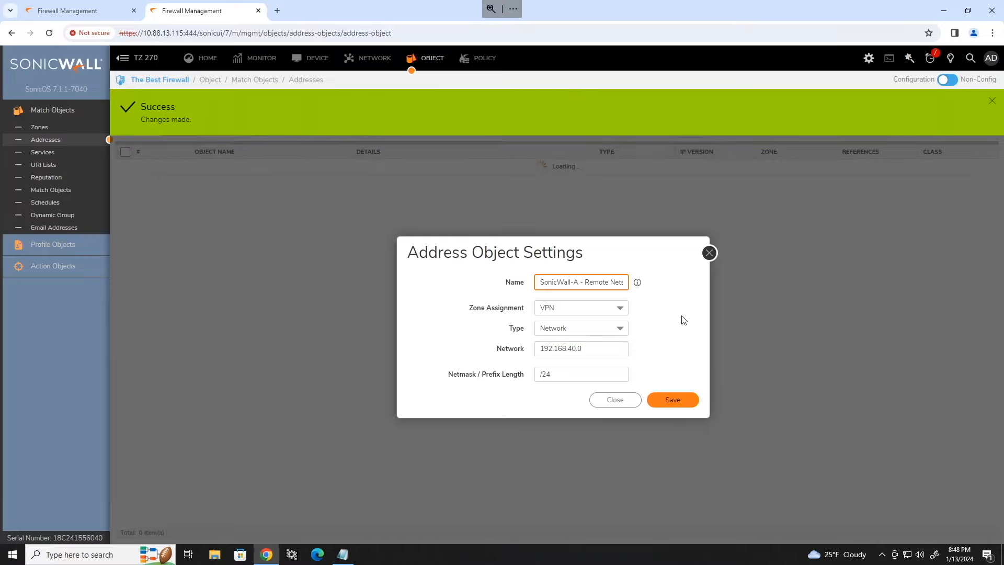
# Step: Create LAN address object SonicWall-B - Local Net for network 192.168.10.0/24
pyautogui.click(579, 283)
pyautogui.press('BackSpace')
pyautogui.write('B')
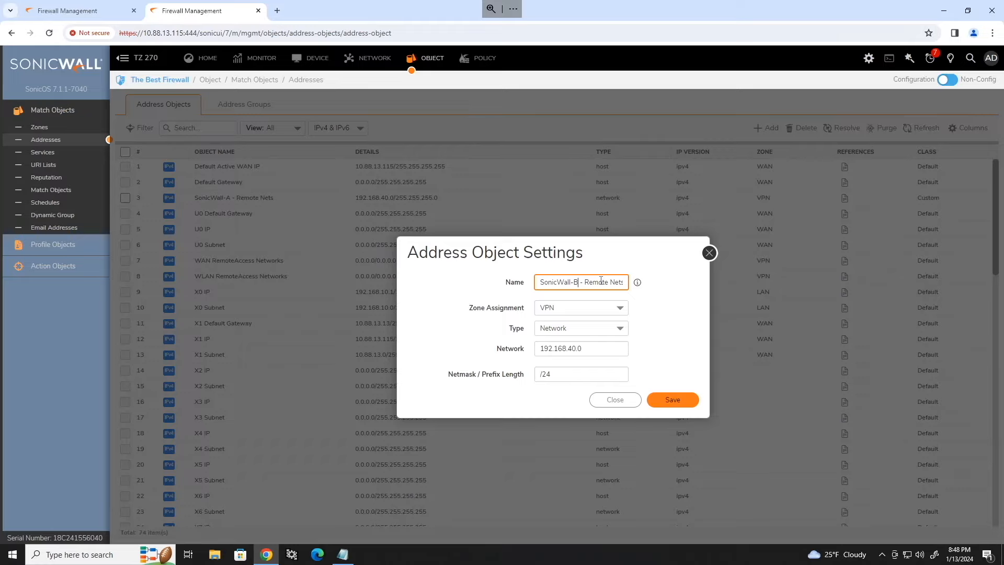
pyautogui.doubleClick(600, 282)
pyautogui.write('Local')
pyautogui.press('End')
pyautogui.press('BackSpace')
pyautogui.click(581, 308)
pyautogui.click(572, 322)
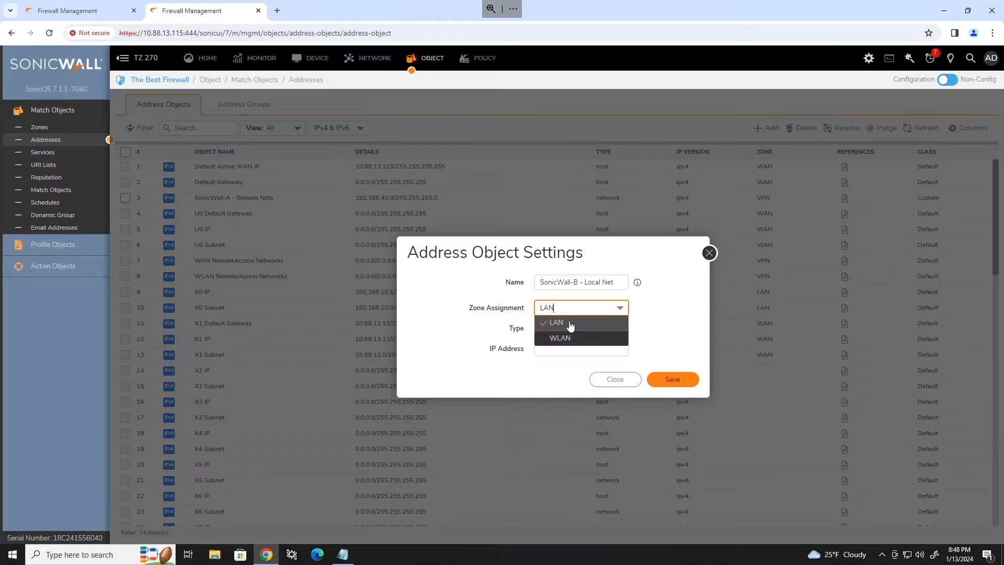
pyautogui.click(589, 329)
pyautogui.click(578, 367)
pyautogui.moveTo(582, 349); pyautogui.dragTo(571, 352)
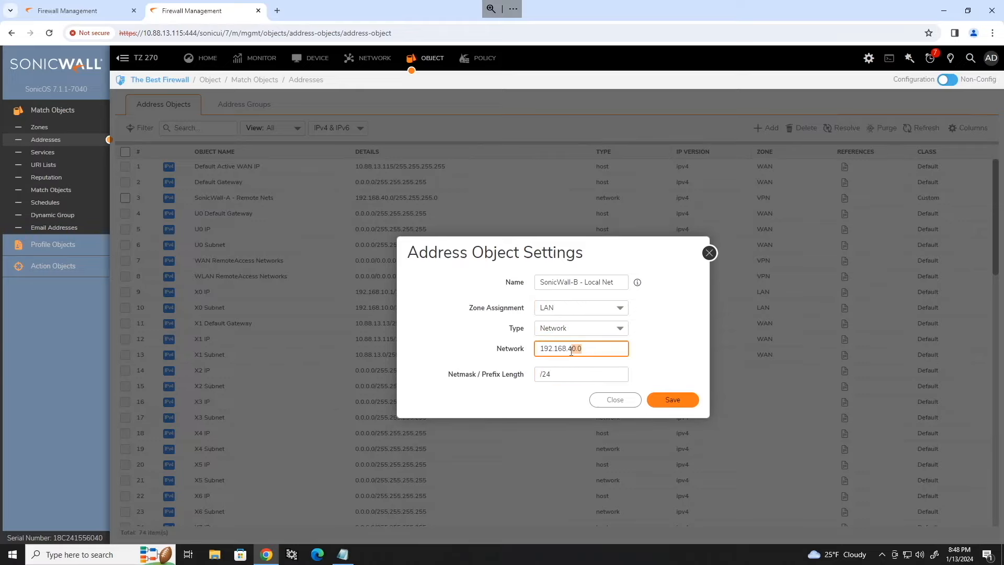
pyautogui.press('BackSpace')
pyautogui.write('10.0')
pyautogui.click(676, 349)
pyautogui.click(677, 400)
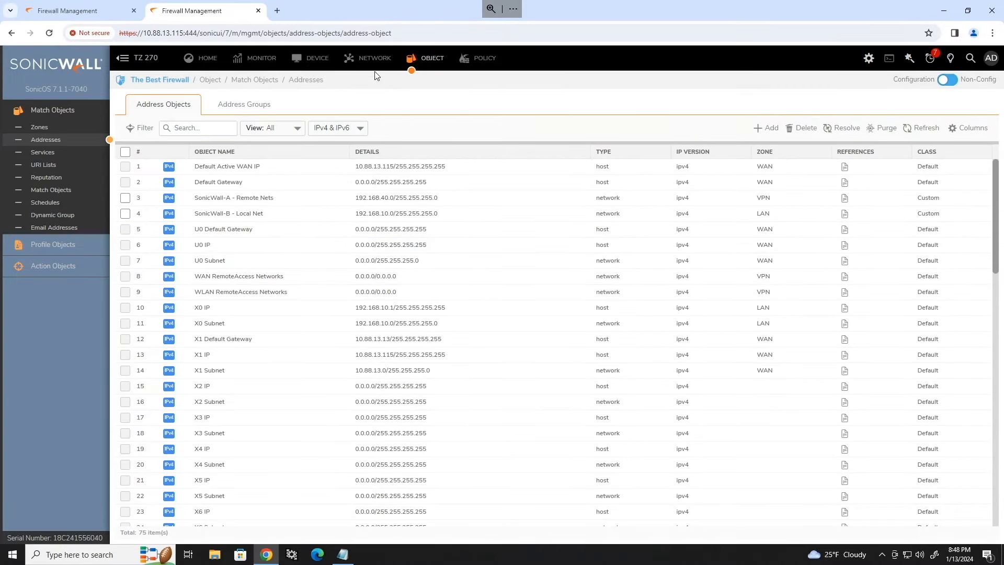
pyautogui.click(368, 58)
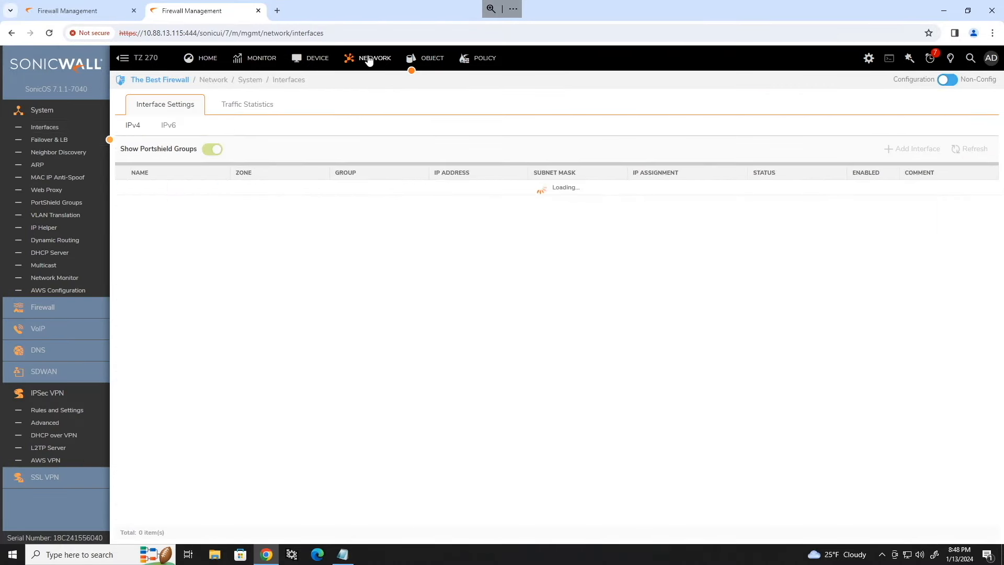
# Step: Add a new IPsec VPN policy named SonicWall-A VPN
pyautogui.click(53, 410)
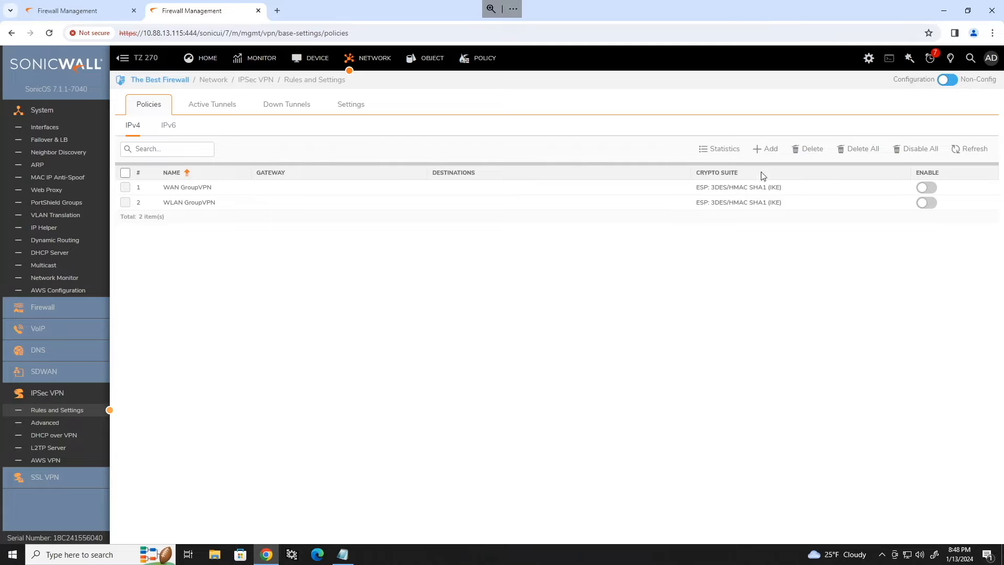
pyautogui.click(768, 150)
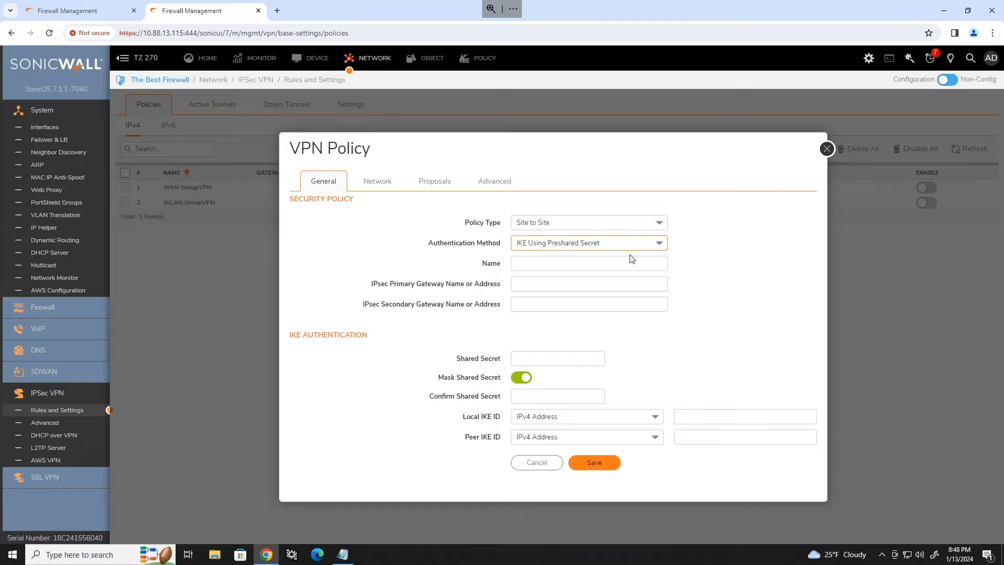
pyautogui.click(606, 263)
pyautogui.write('SonicWall-A VPN')
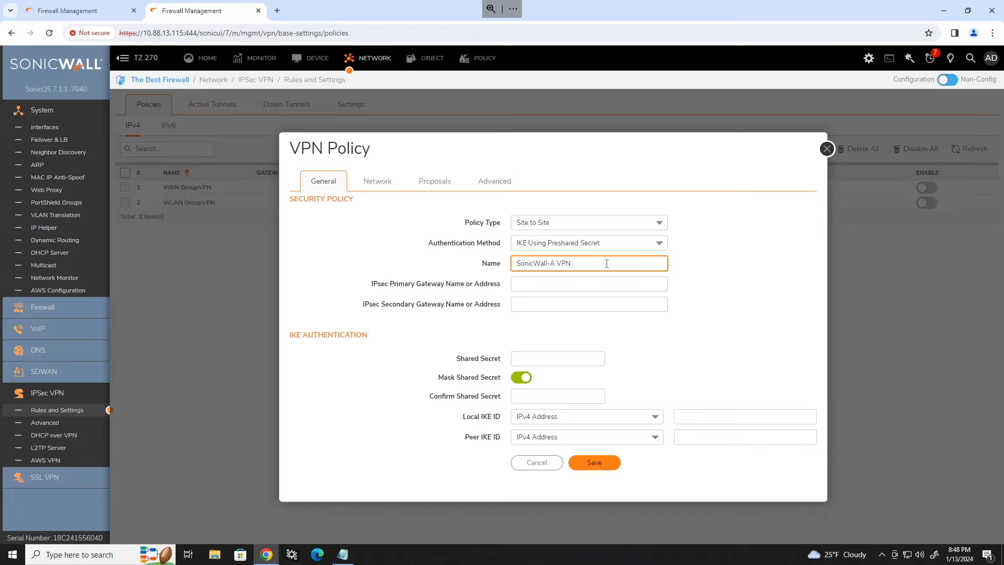
# Step: Paste firewall A's address 10.88.13.111 as primary gateway and unmask the shared secret
pyautogui.click(576, 284)
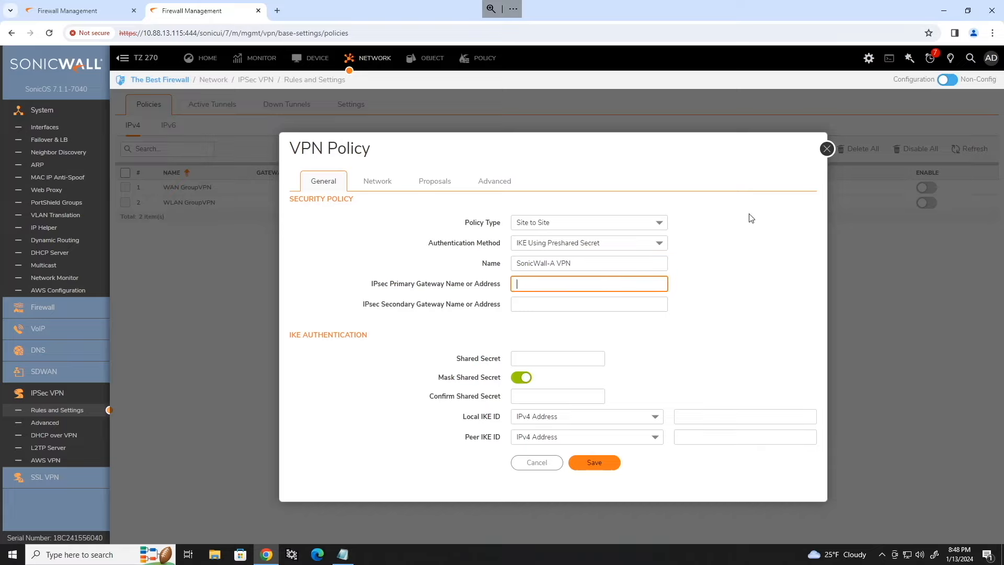
pyautogui.click(342, 555)
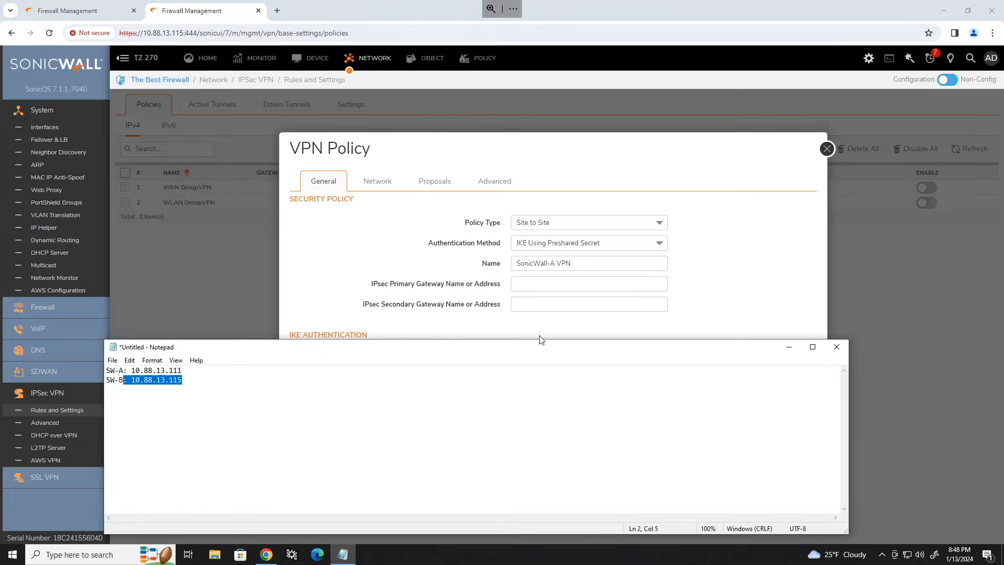
pyautogui.moveTo(182, 370); pyautogui.dragTo(135, 370)
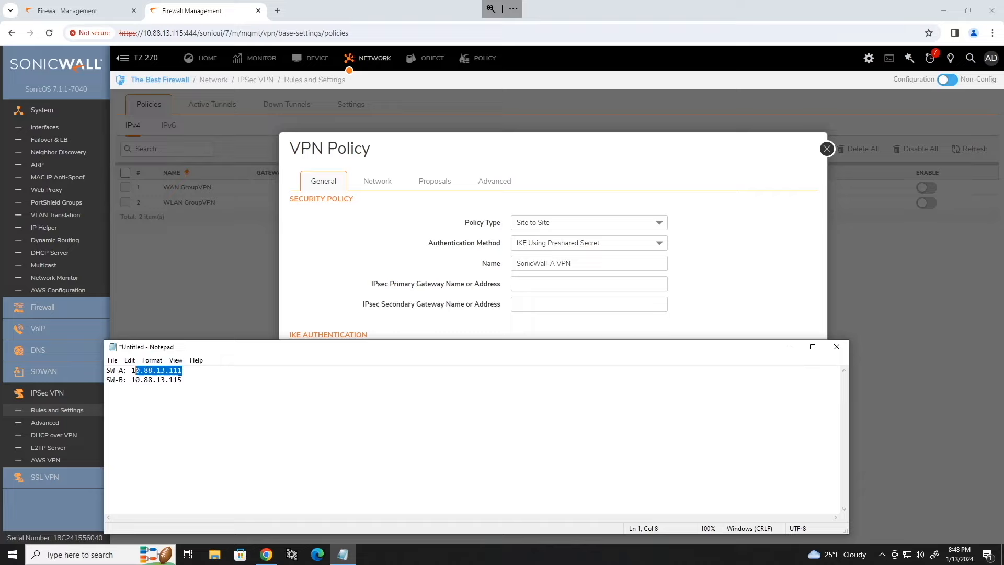
pyautogui.click(528, 282)
pyautogui.hotkey('ctrl', 'v')
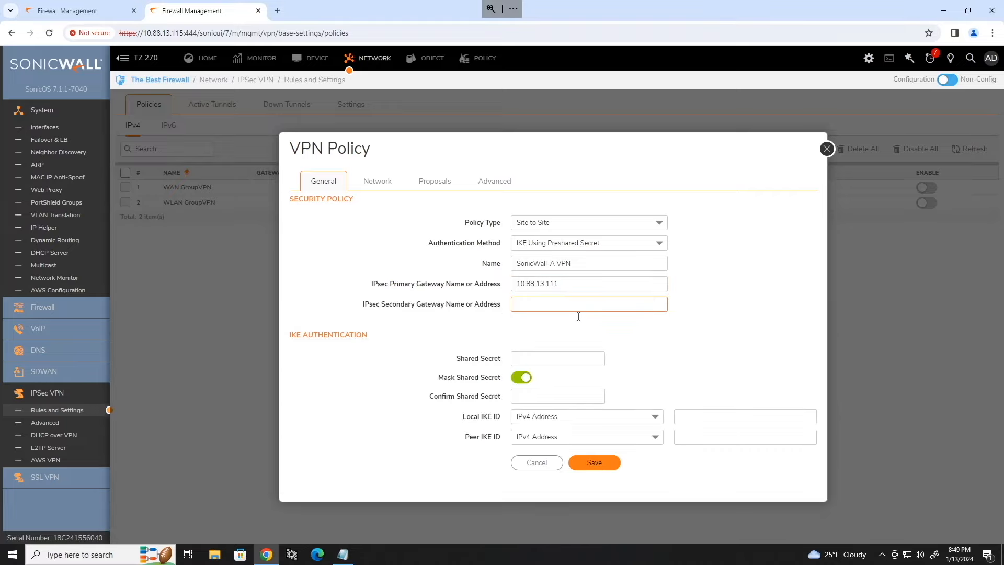
pyautogui.click(523, 377)
pyautogui.click(586, 360)
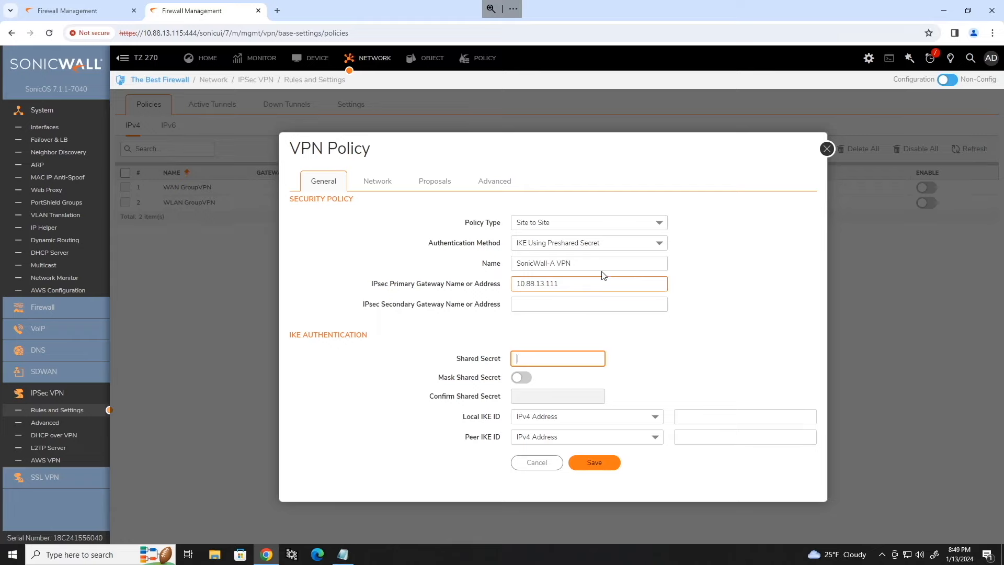
# Step: Copy the shared secret from the other firewall's Sonicwall-B VPN policy into the new policy
pyautogui.click(96, 14)
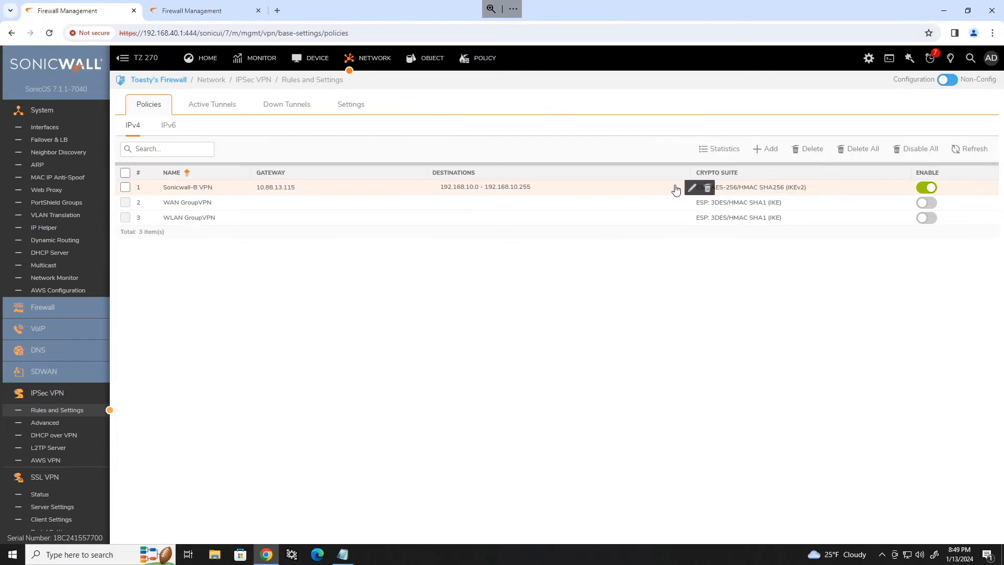
pyautogui.click(690, 187)
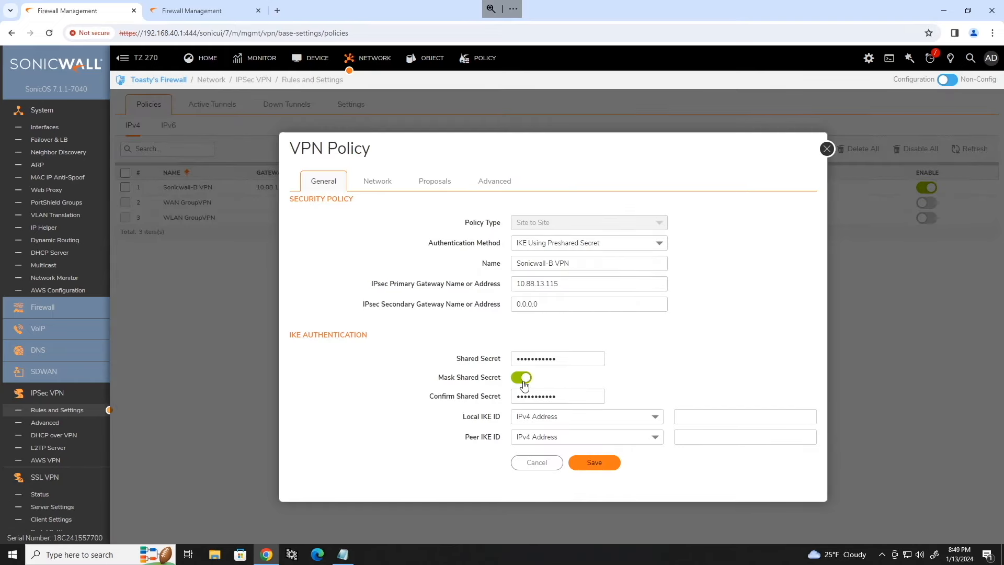
pyautogui.click(522, 377)
pyautogui.moveTo(559, 359); pyautogui.dragTo(480, 359)
pyautogui.hotkey('ctrl', 'c')
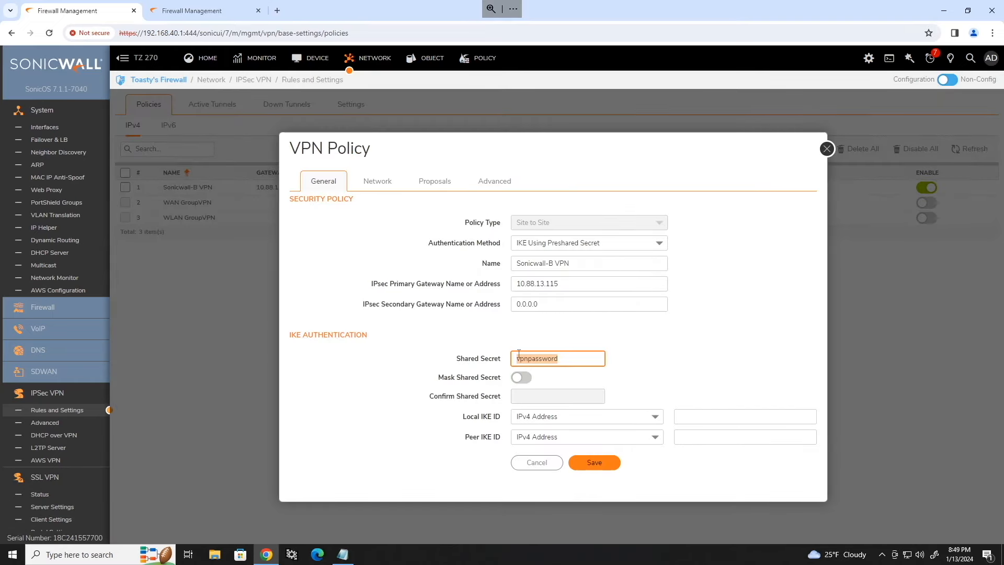
pyautogui.click(542, 465)
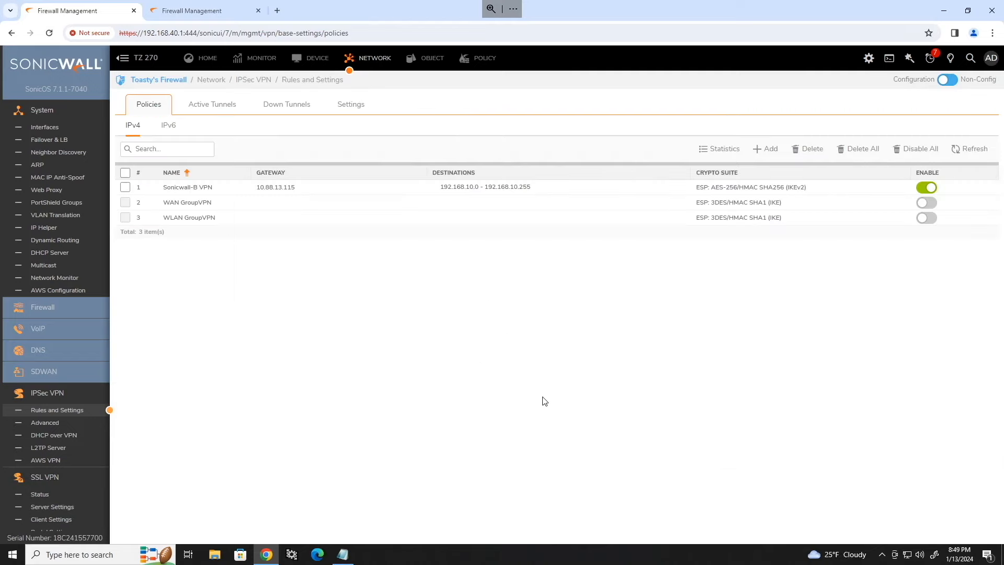
pyautogui.click(192, 11)
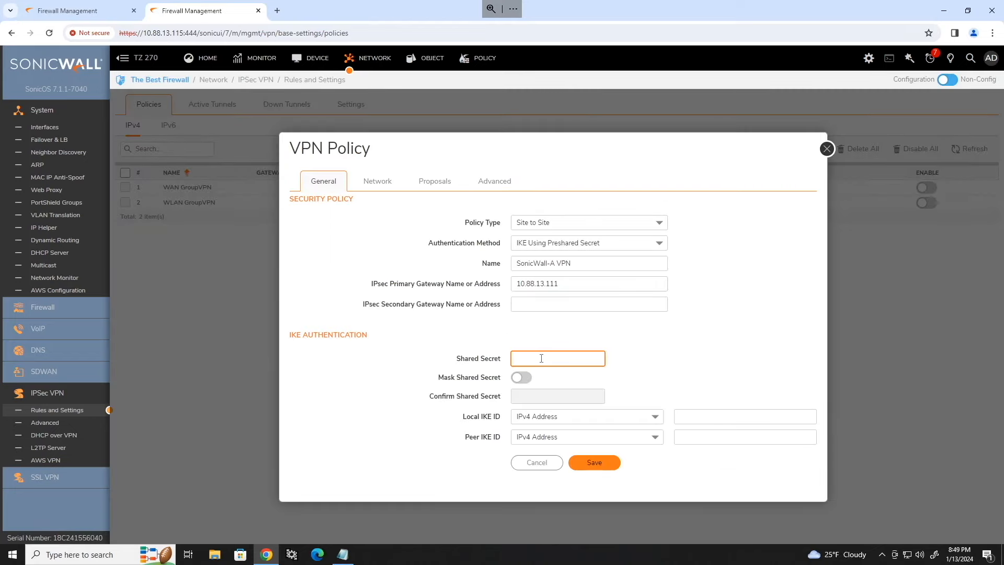
pyautogui.hotkey('ctrl', 'v')
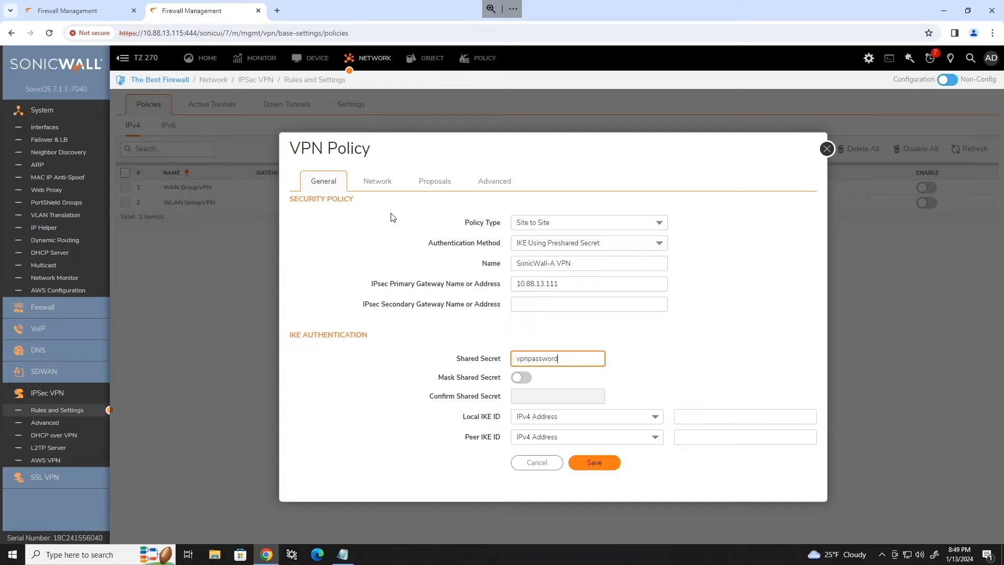
# Step: Choose SonicWall-B - Local Net as local and SonicWall-A - Remote Nets as destination network
pyautogui.click(375, 183)
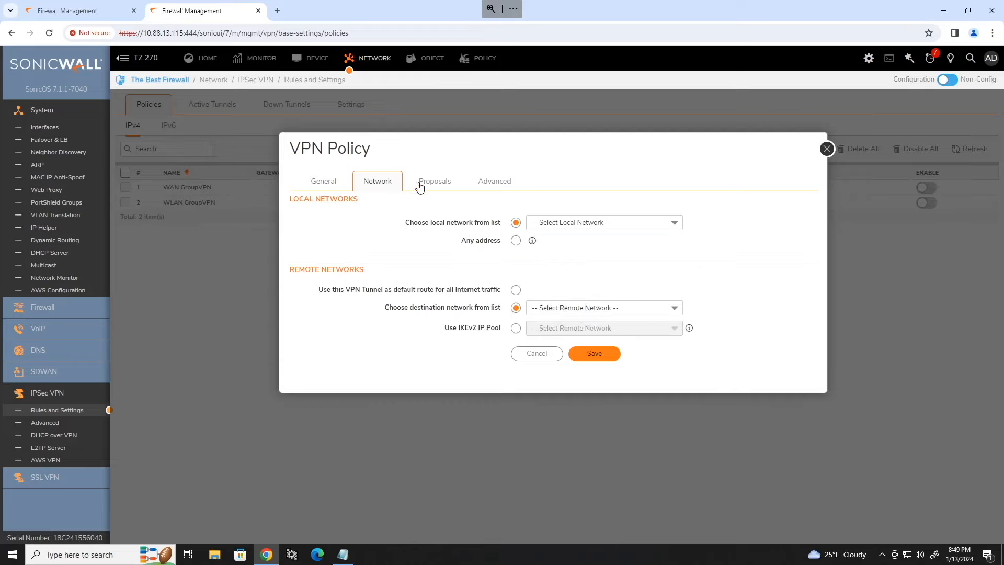
pyautogui.click(658, 223)
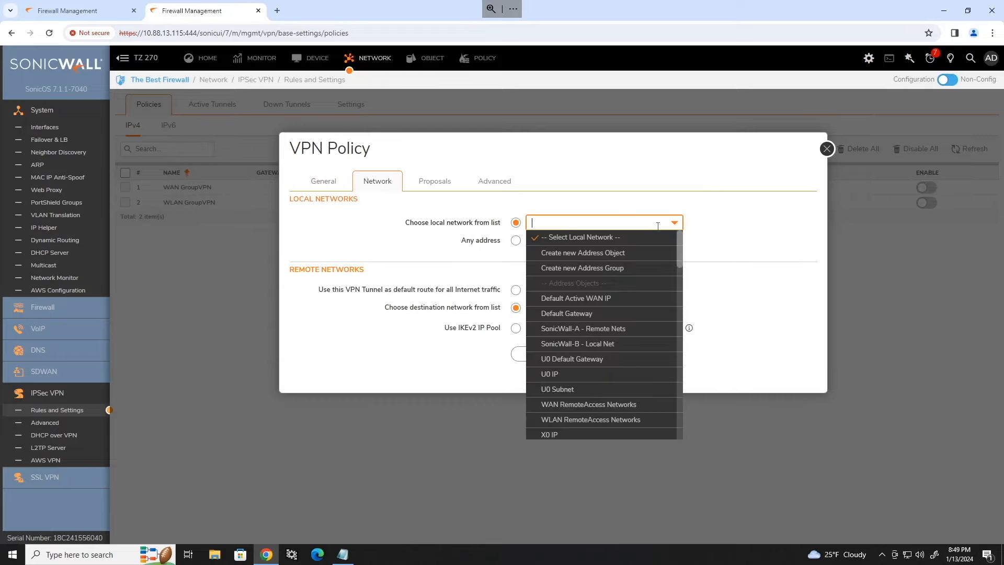
pyautogui.click(602, 344)
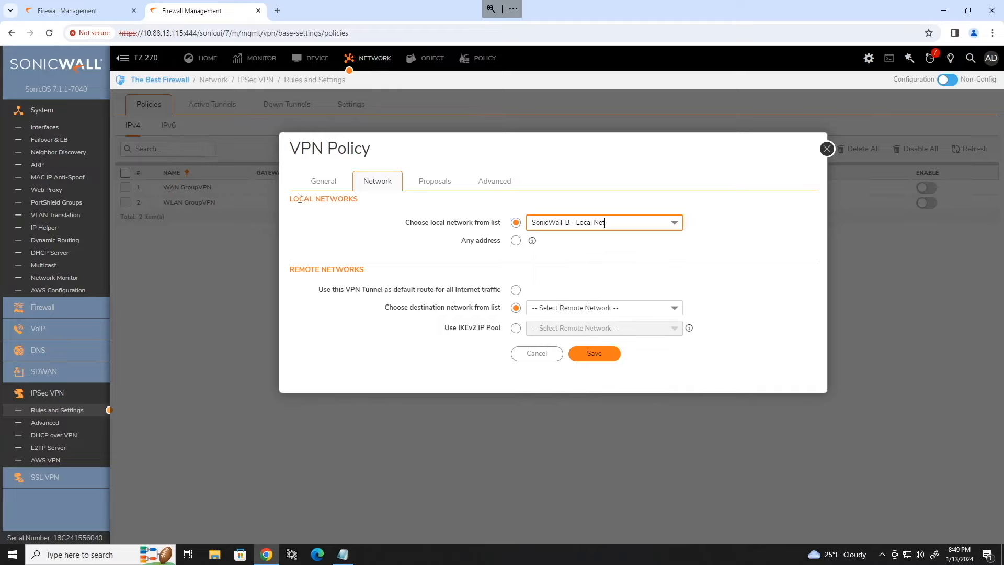
pyautogui.click(593, 307)
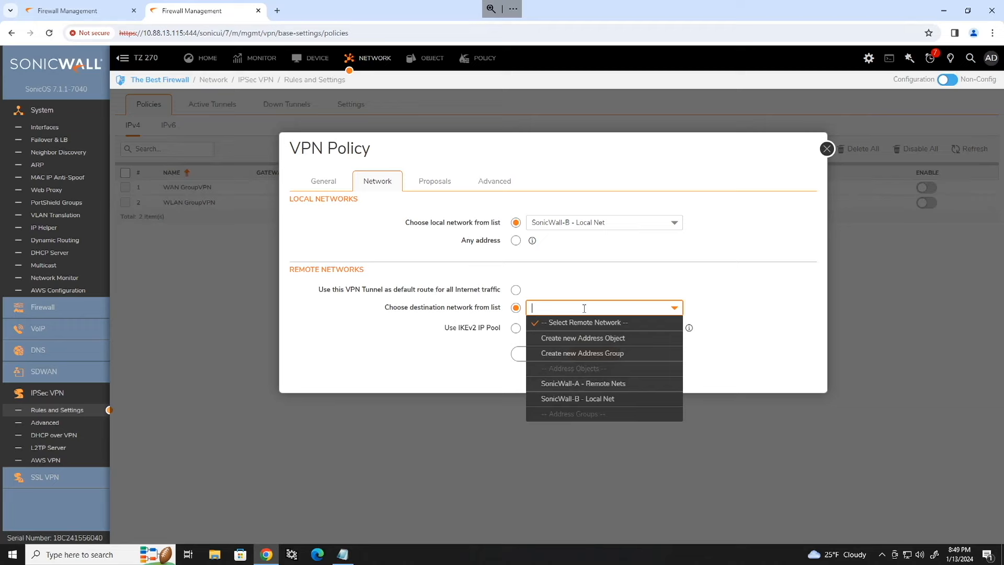
pyautogui.click(600, 390)
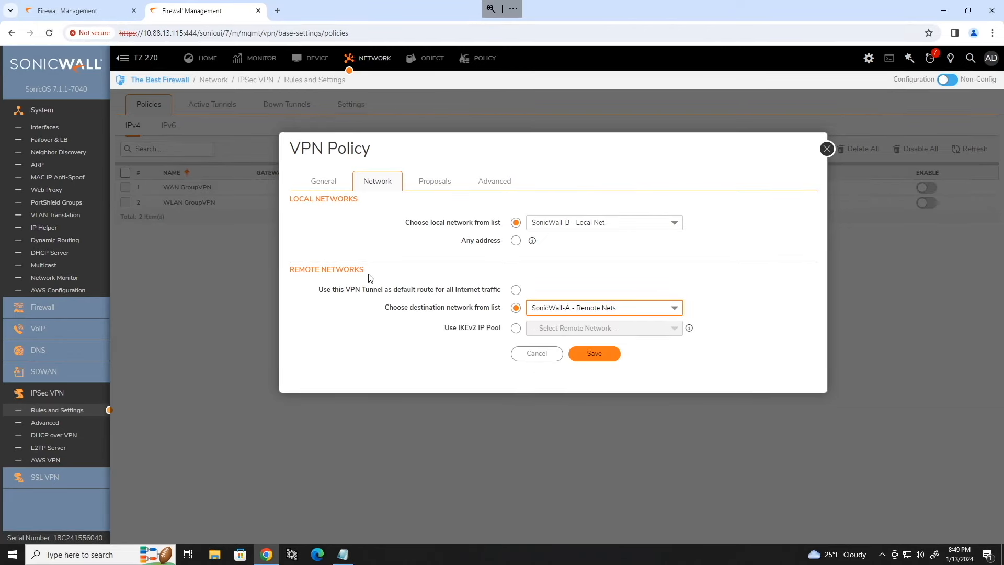
pyautogui.click(434, 182)
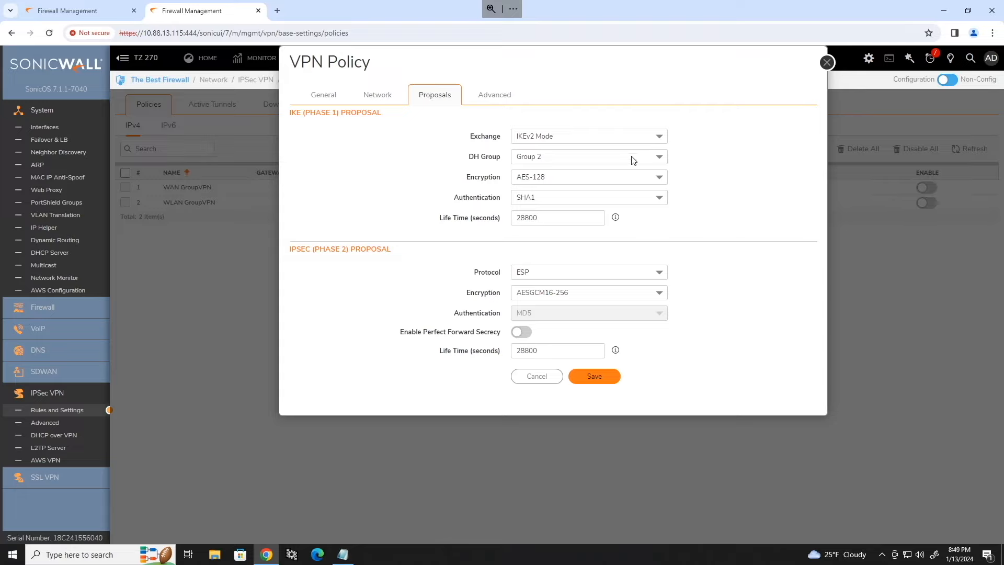
# Step: Set the IKE phase 1 proposal to DH Group 14, AES-256 encryption and SHA256 authentication
pyautogui.click(660, 158)
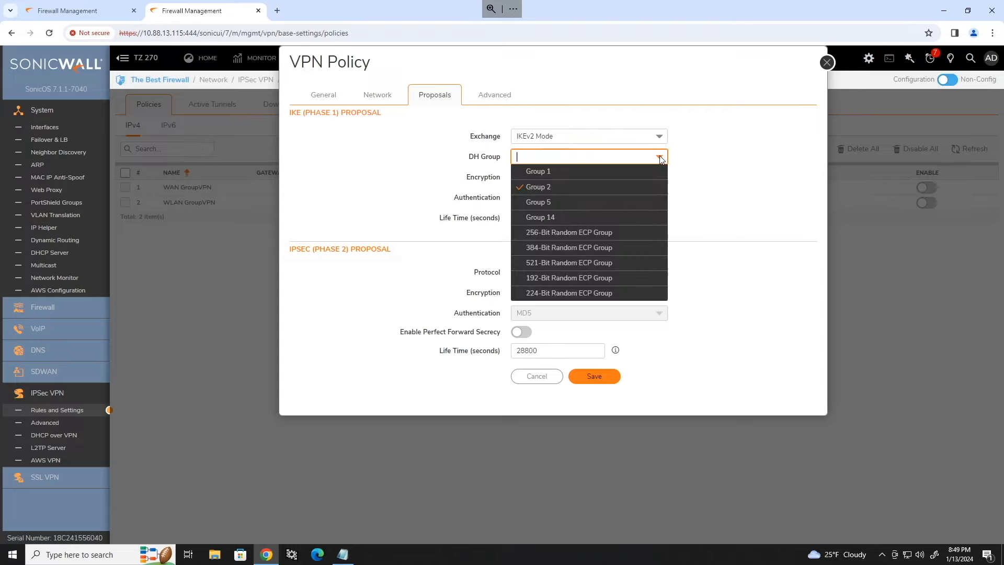
pyautogui.click(550, 222)
pyautogui.click(600, 178)
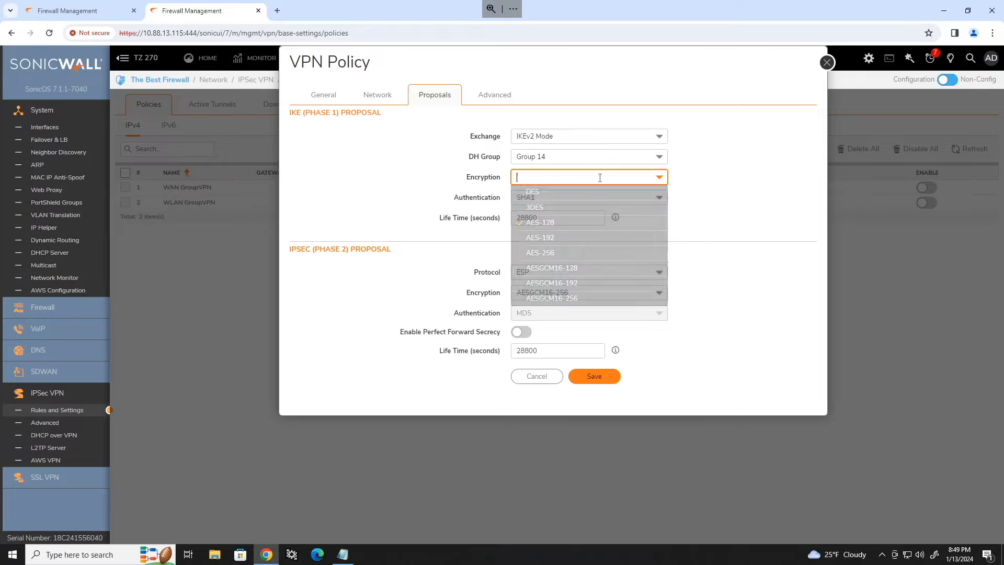
pyautogui.click(545, 254)
pyautogui.click(571, 198)
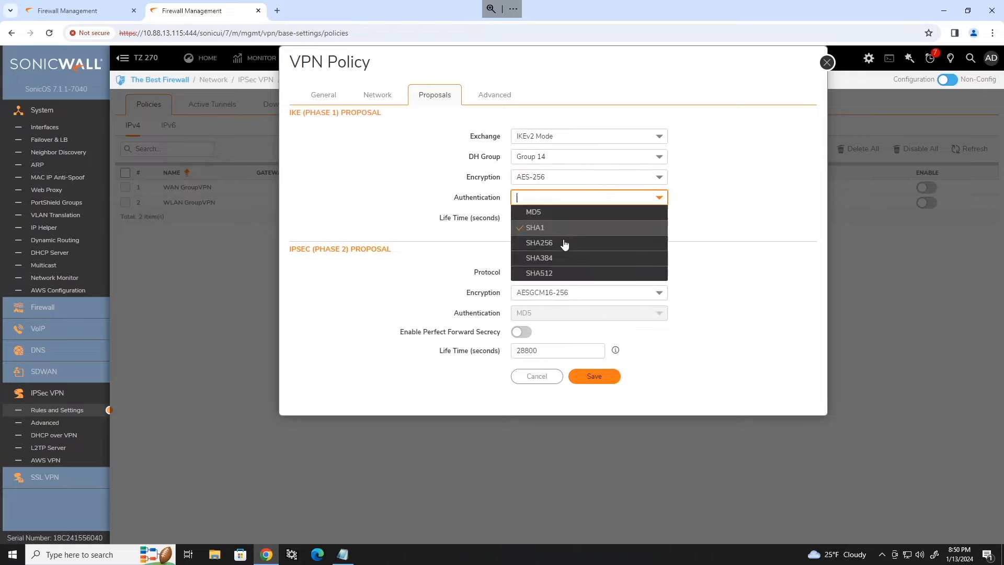
pyautogui.click(557, 242)
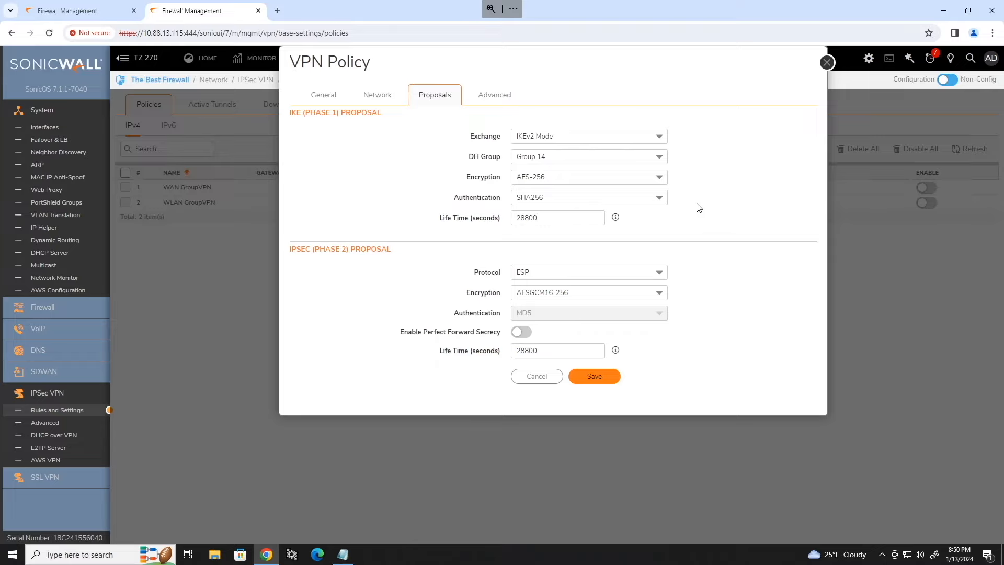
pyautogui.click(520, 224)
# Step: Set phase 2 to AES-256 and SHA256 with PFS Group 14 and a 3600-second lifetime
pyautogui.click(625, 292)
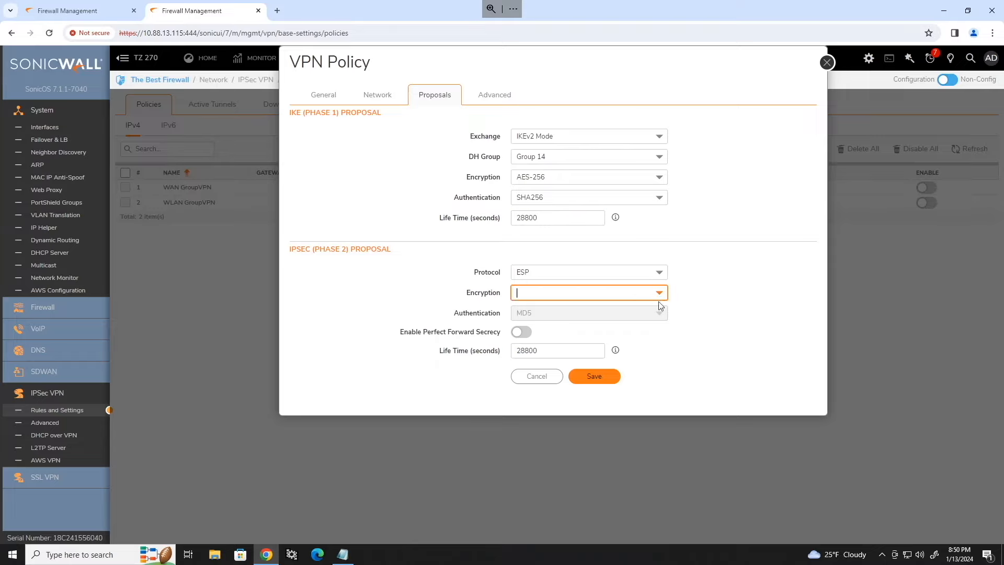
pyautogui.click(563, 368)
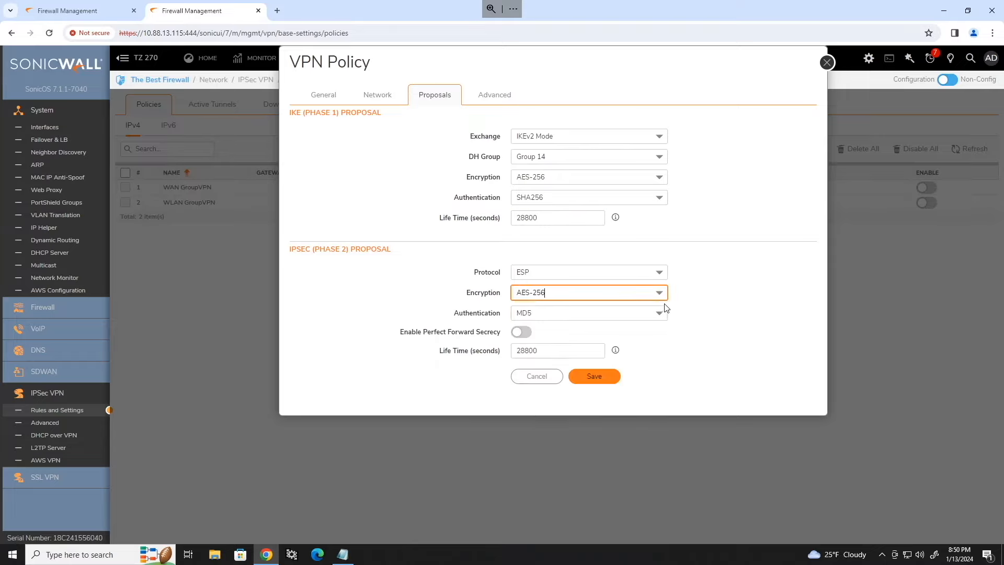
pyautogui.click(599, 314)
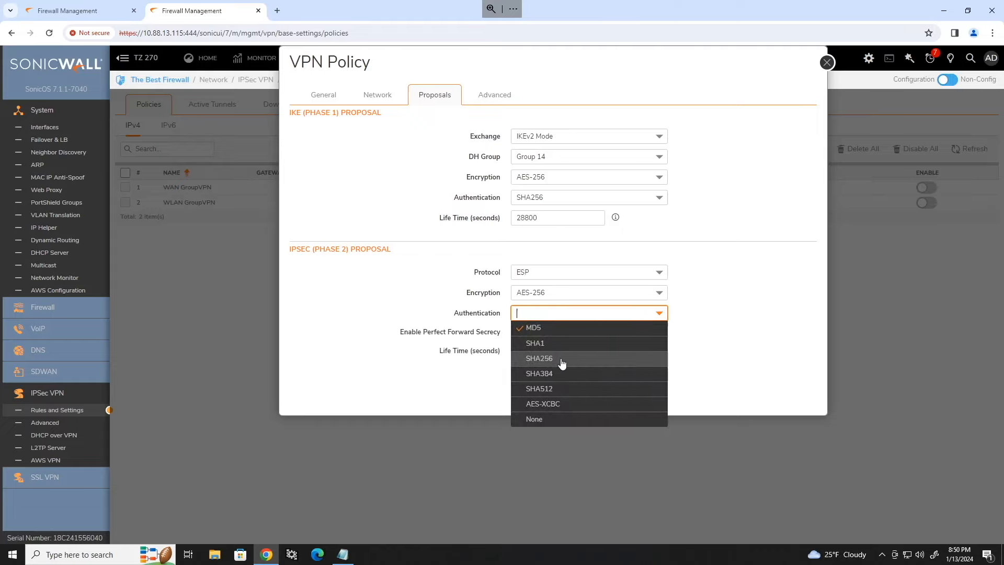
pyautogui.click(562, 356)
pyautogui.click(524, 332)
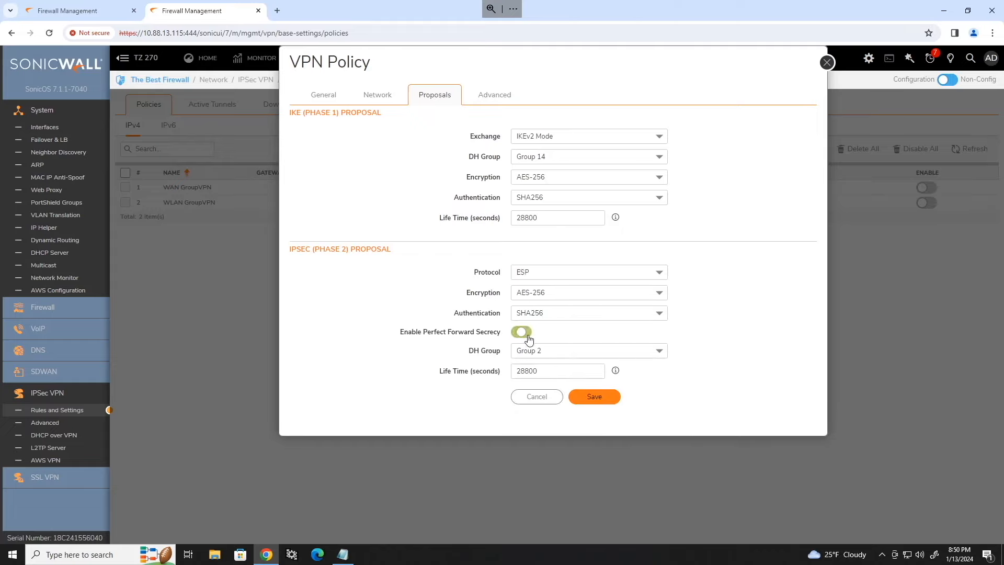
pyautogui.click(569, 350)
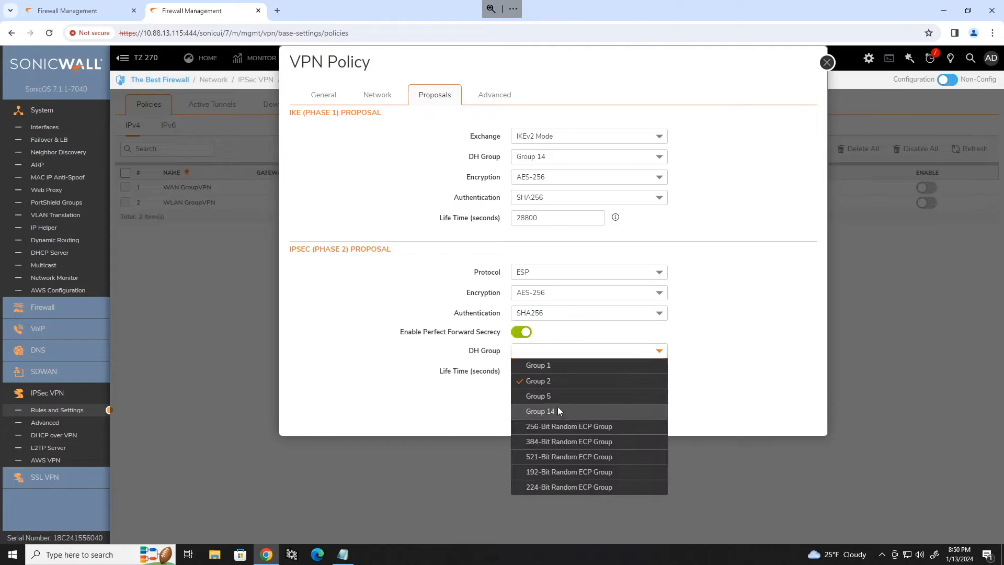
pyautogui.click(557, 407)
pyautogui.doubleClick(565, 370)
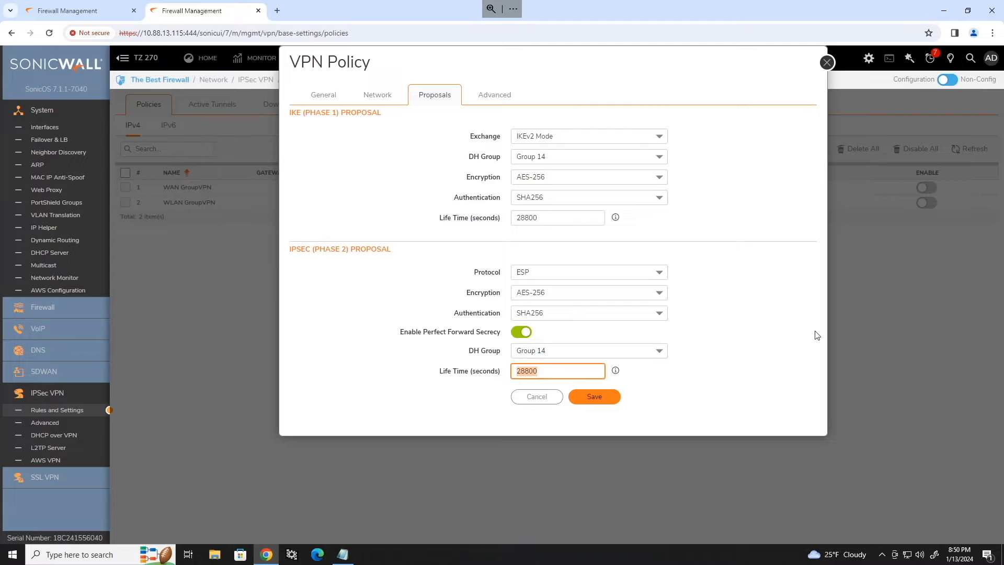
pyautogui.write('3600')
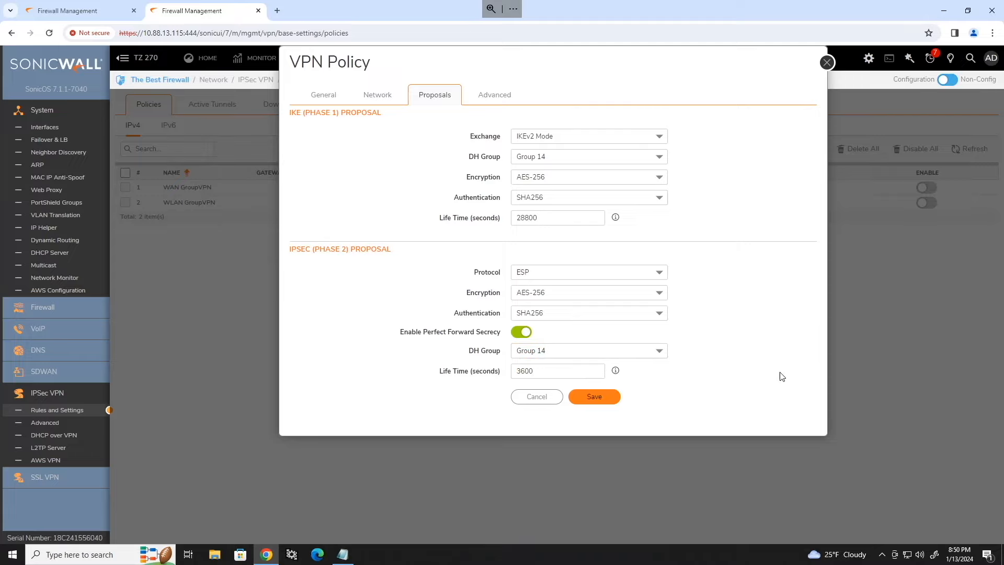
pyautogui.click(497, 105)
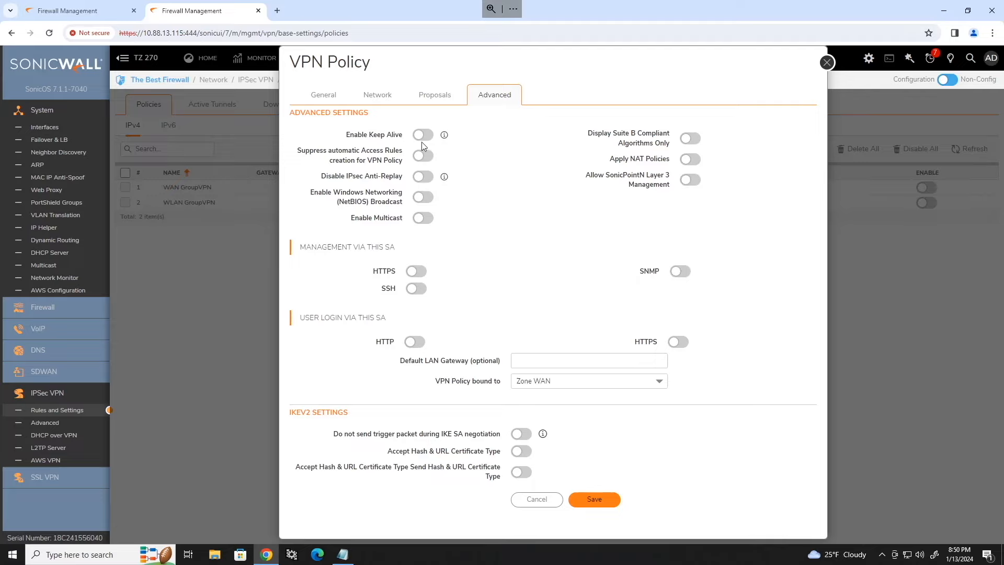
# Step: Turn on Management HTTPS, bind the SonicWall-A VPN policy to Interface X1, and save it
pyautogui.click(421, 273)
pyautogui.click(654, 384)
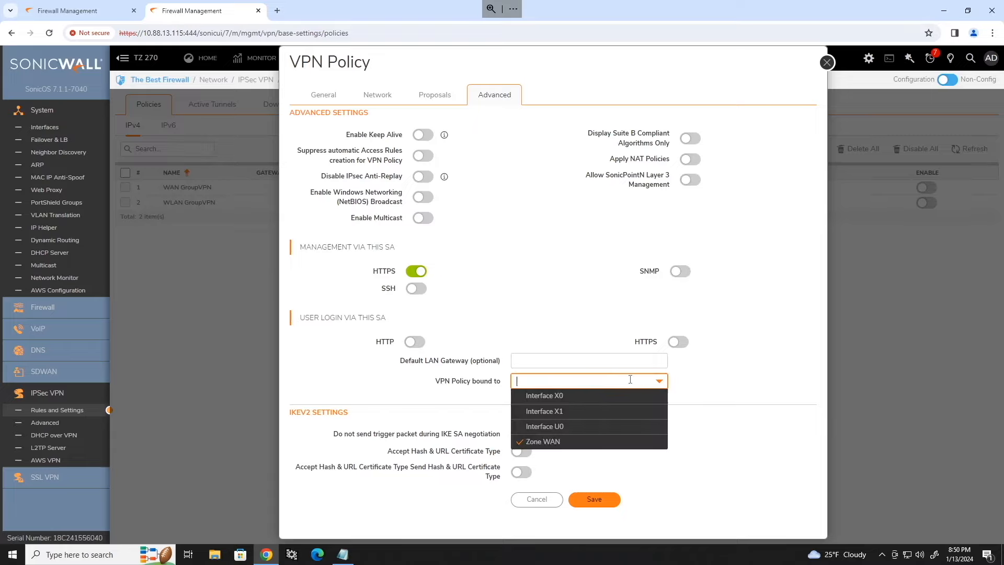
pyautogui.click(551, 411)
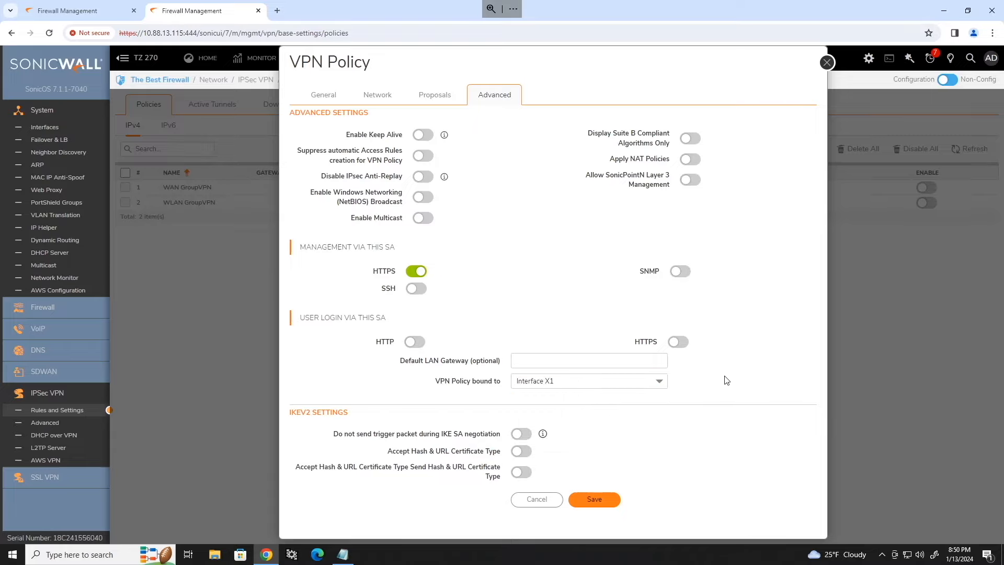
pyautogui.click(597, 501)
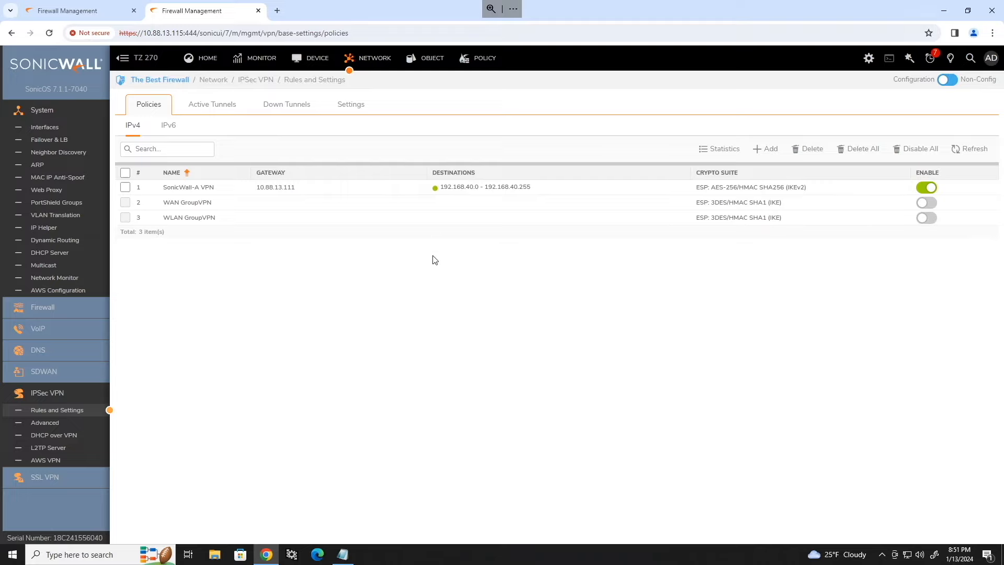
# Step: Refresh Toasty's Firewall and show its Active Tunnels list with Sonicwall-B VPN
pyautogui.moveTo(438, 193)
pyautogui.click(99, 13)
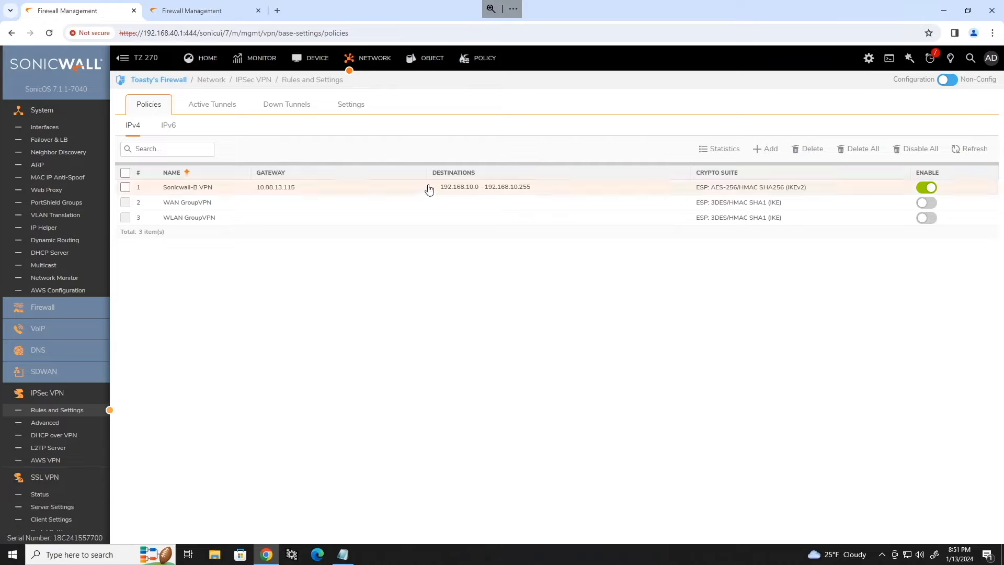
pyautogui.click(49, 33)
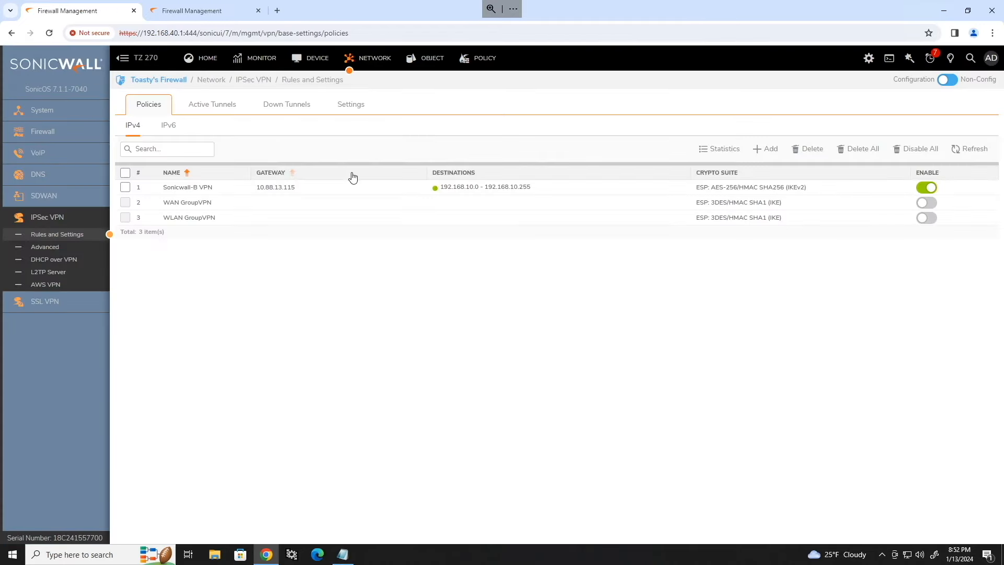
pyautogui.moveTo(436, 192)
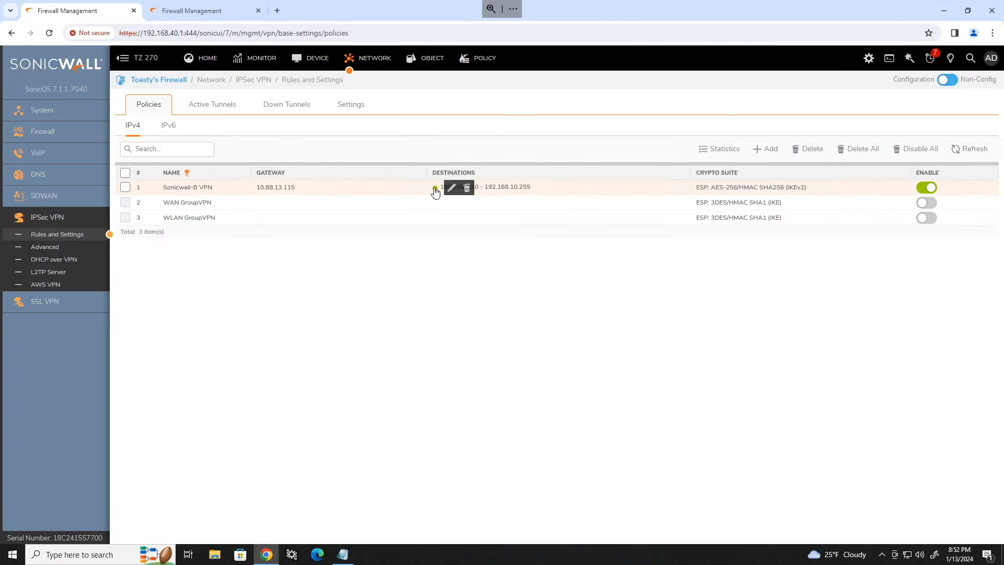
pyautogui.click(219, 111)
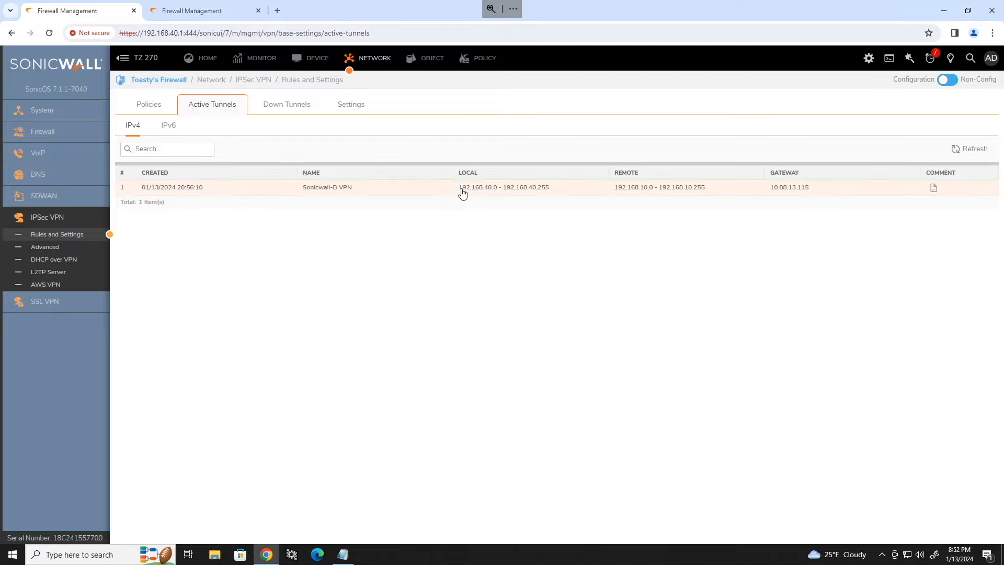
# Step: Highlight the tunnel's local 192.168.40.0 and remote 192.168.10.0 network ranges to verify them
pyautogui.moveTo(460, 189); pyautogui.dragTo(547, 192)
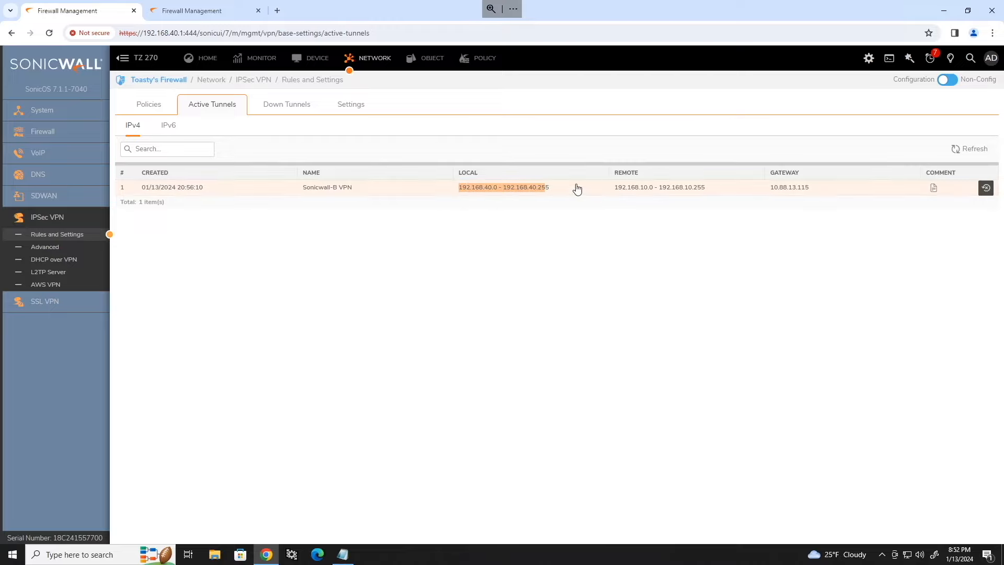
pyautogui.moveTo(614, 192); pyautogui.dragTo(715, 194)
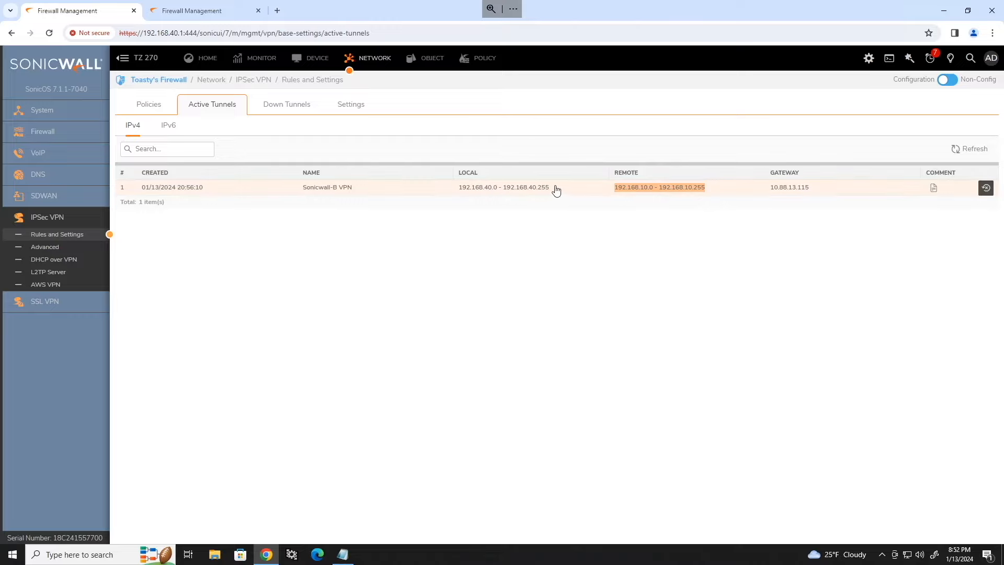
pyautogui.moveTo(553, 191); pyautogui.dragTo(451, 193)
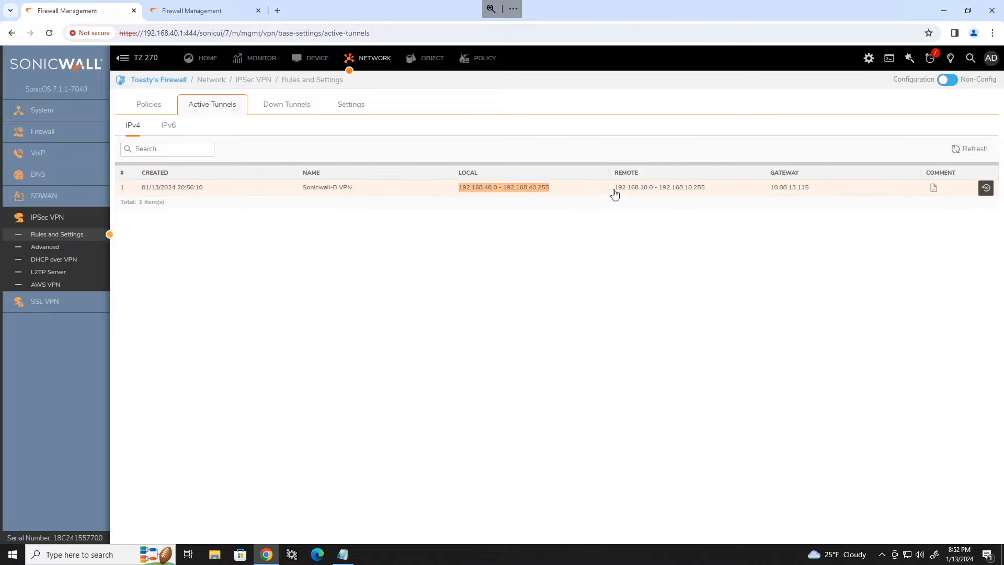
pyautogui.moveTo(613, 192); pyautogui.dragTo(731, 194)
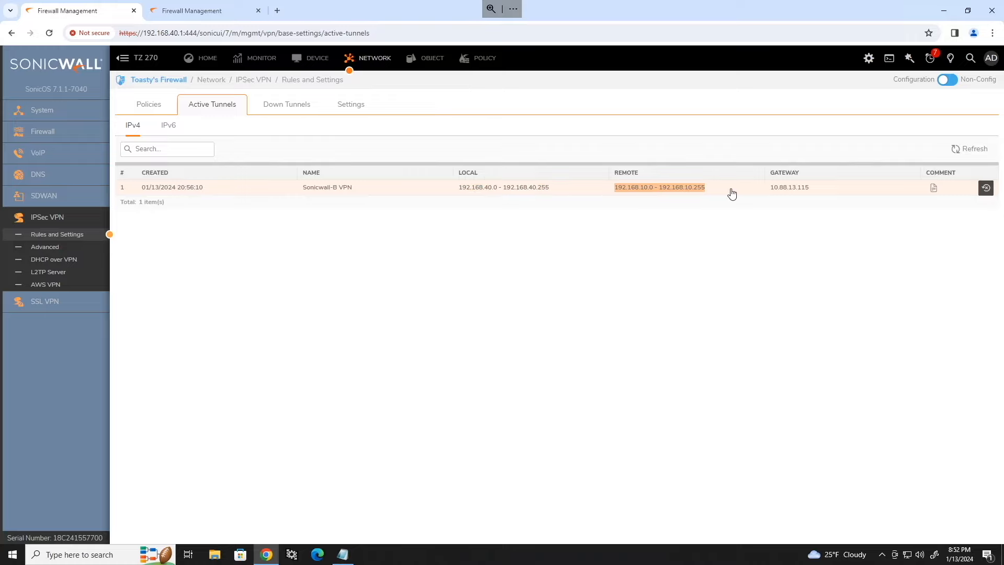
pyautogui.click(674, 218)
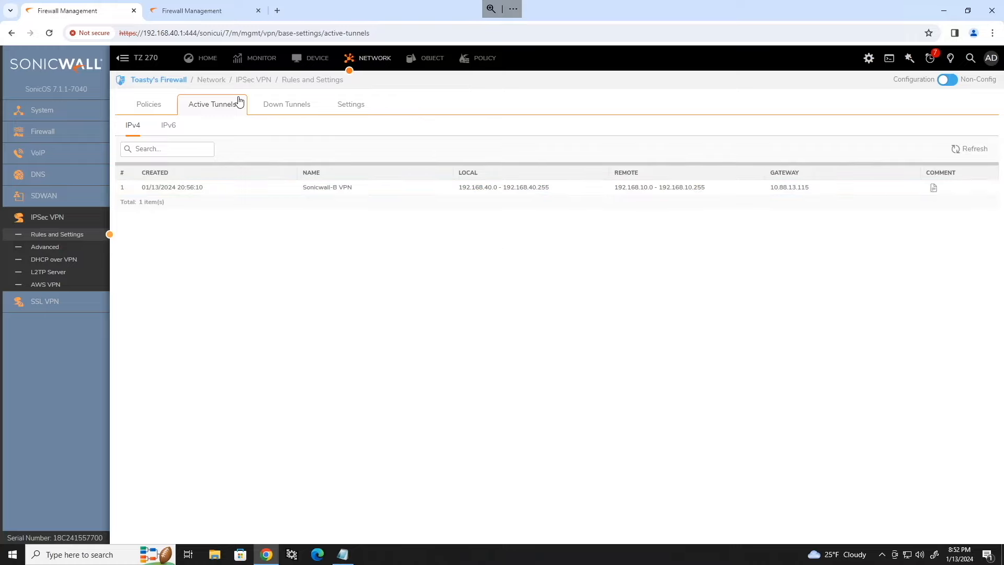
# Step: On The Best Firewall's Interfaces page, highlight X0 LAN's address 192.168.10.1
pyautogui.click(160, 109)
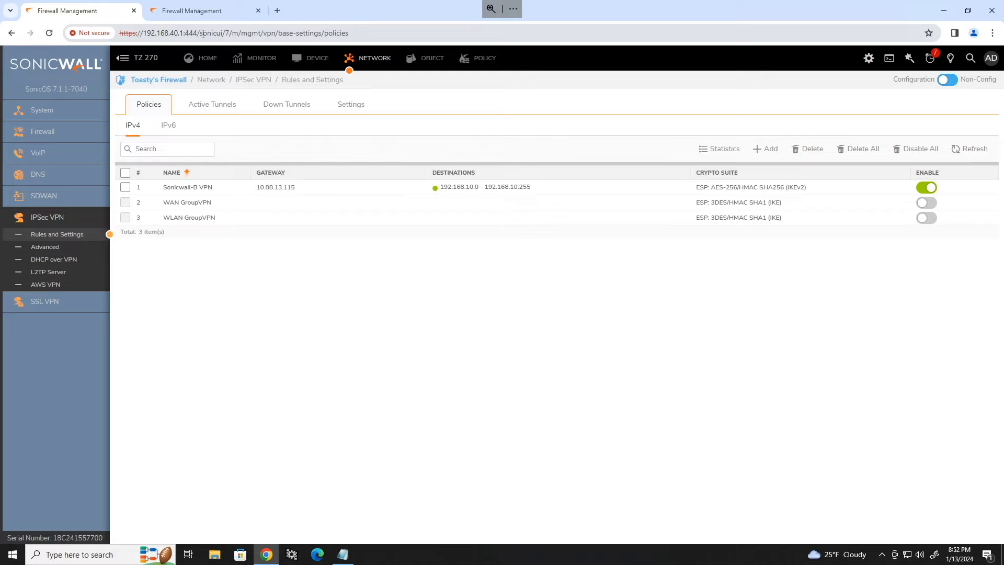
pyautogui.click(212, 11)
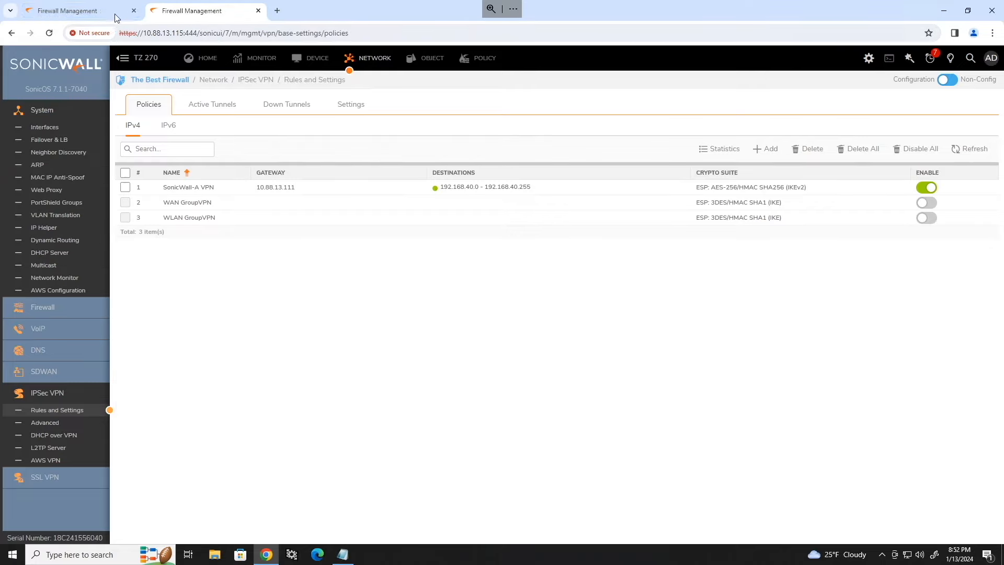
pyautogui.click(44, 127)
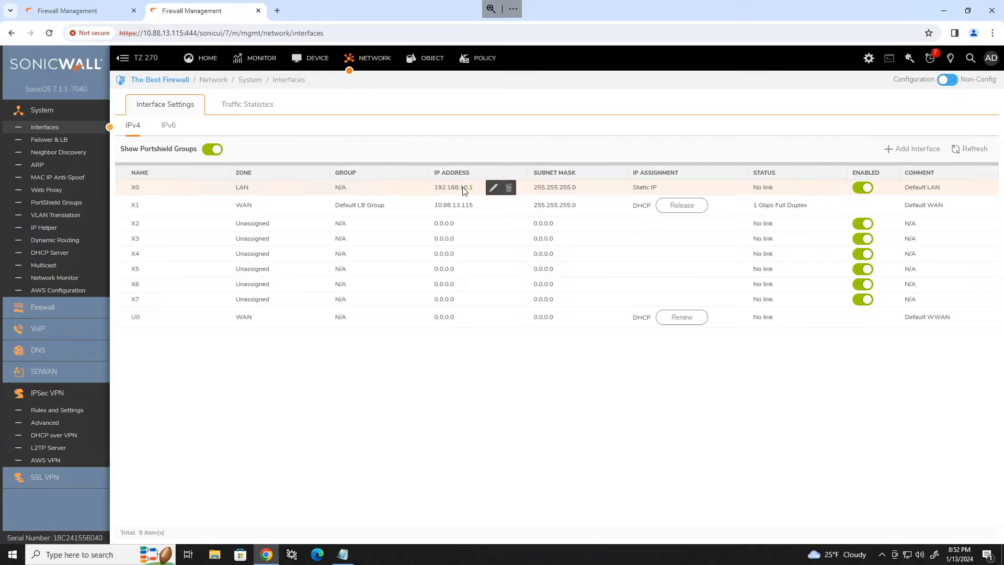
pyautogui.moveTo(471, 188); pyautogui.dragTo(433, 190)
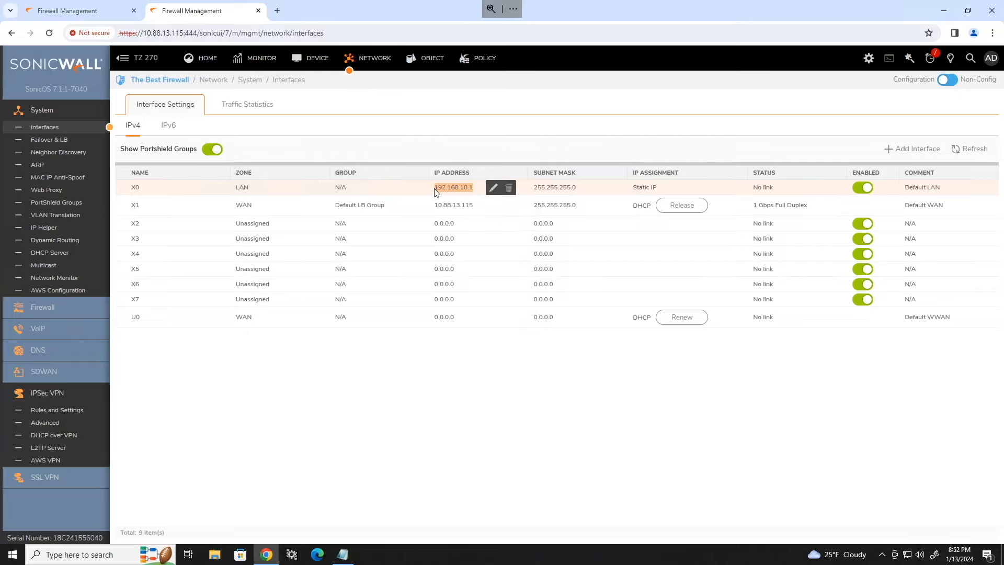
pyautogui.click(277, 11)
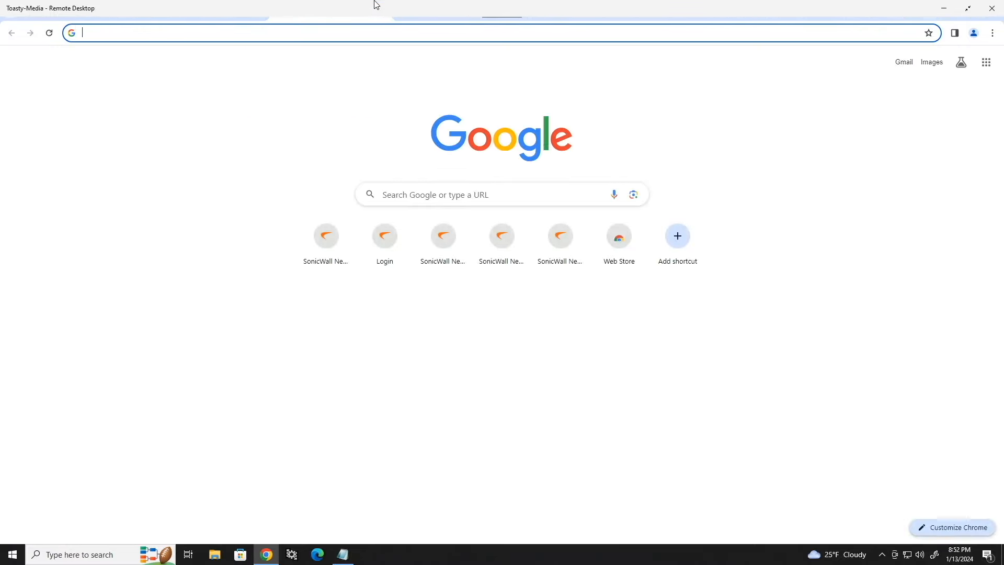
pyautogui.write('https://')
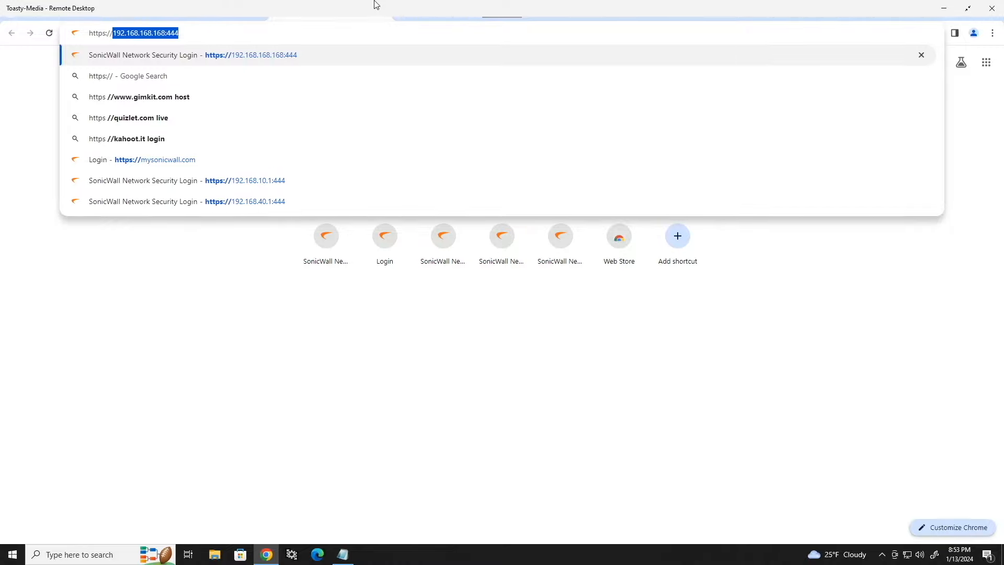
pyautogui.write('192.168.10.1')
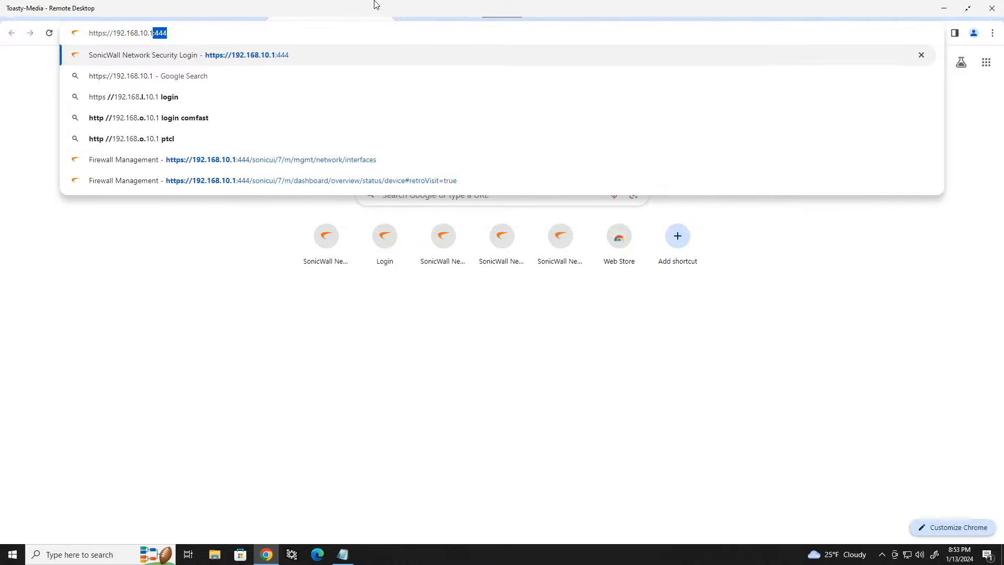
pyautogui.write(':444')
pyautogui.press('Return')
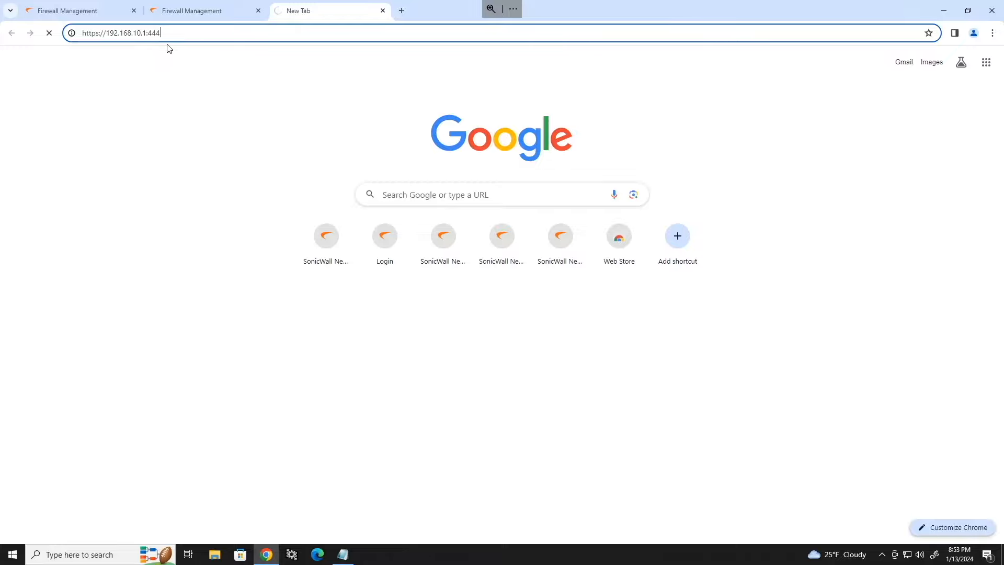
pyautogui.click(186, 29)
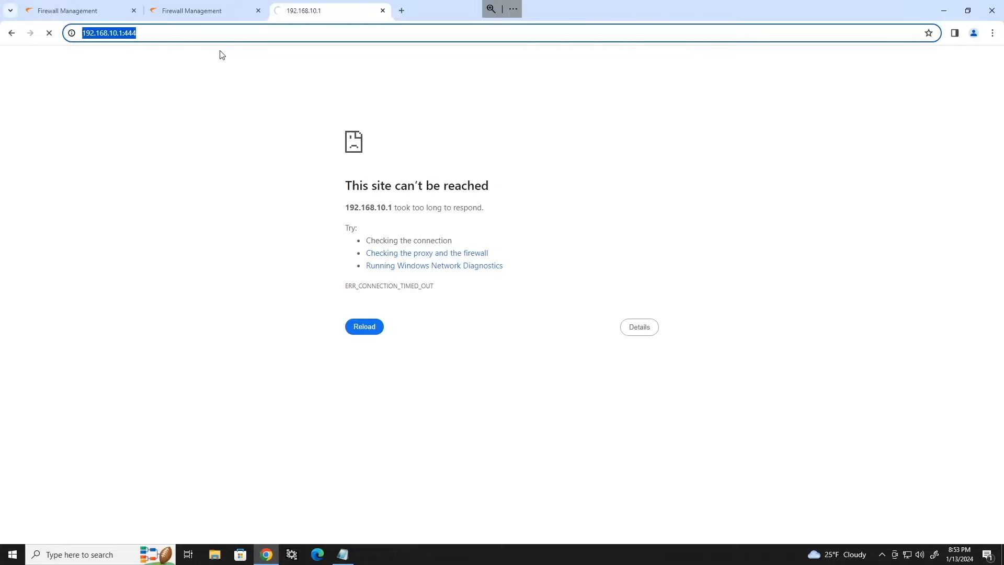
pyautogui.click(178, 12)
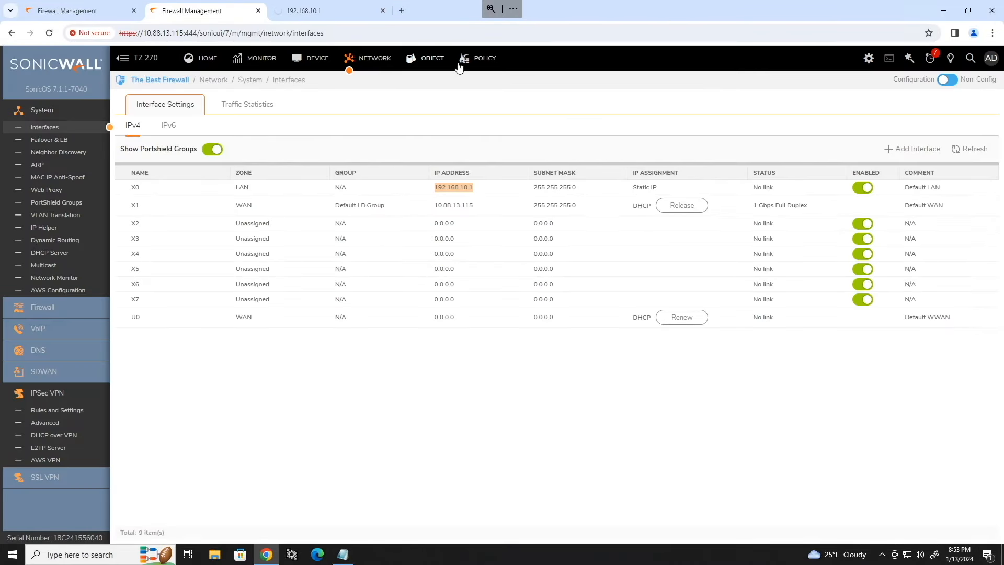
# Step: Filter The Best Firewall's access rules to the VPN -> LAN zone pair, showing 8 rules
pyautogui.click(480, 62)
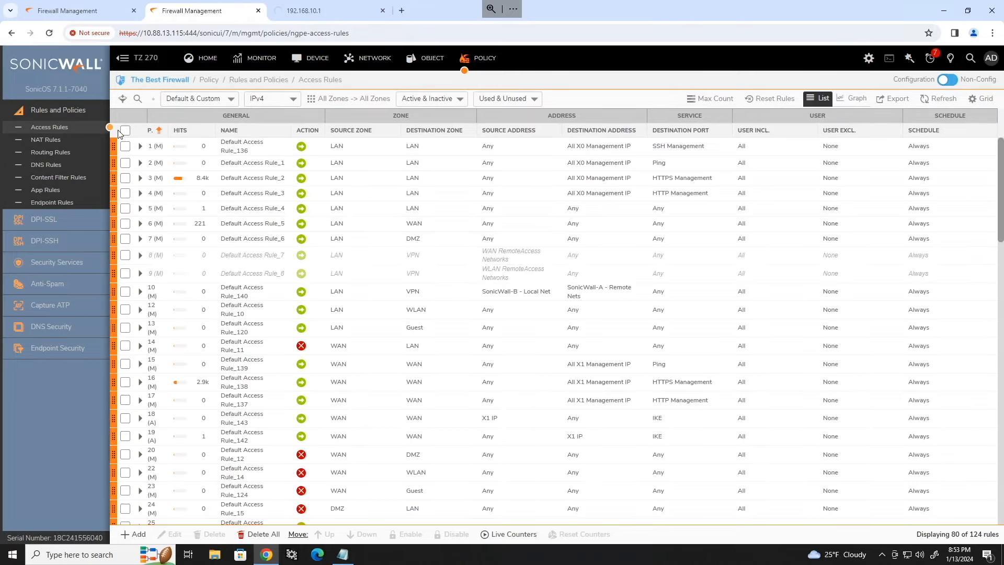
pyautogui.click(337, 101)
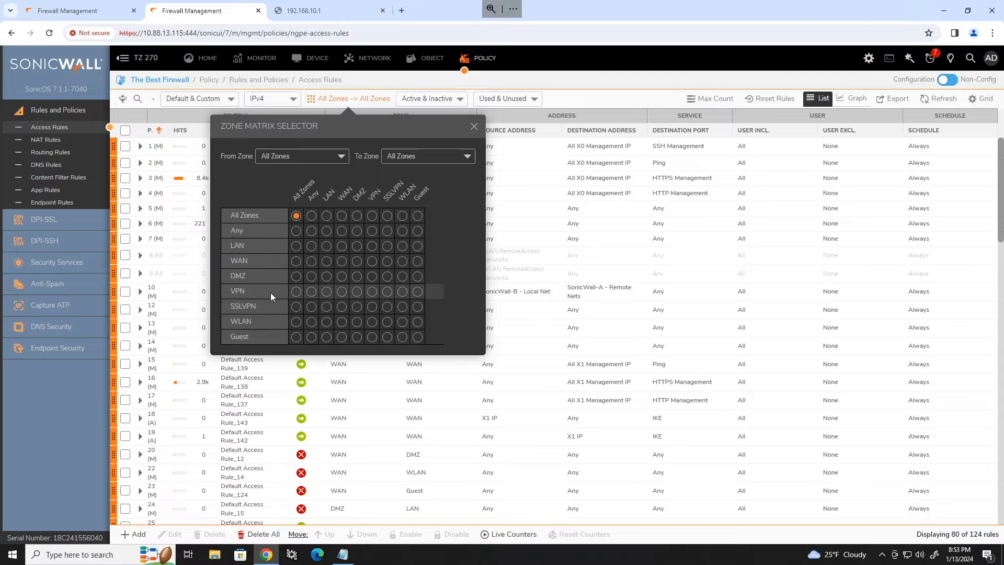
pyautogui.click(326, 291)
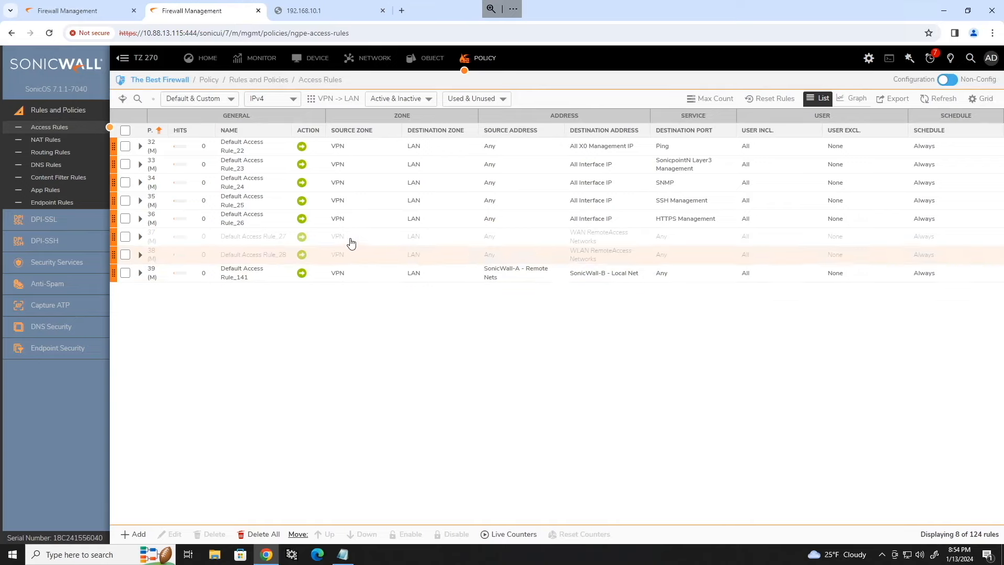
pyautogui.moveTo(342, 224)
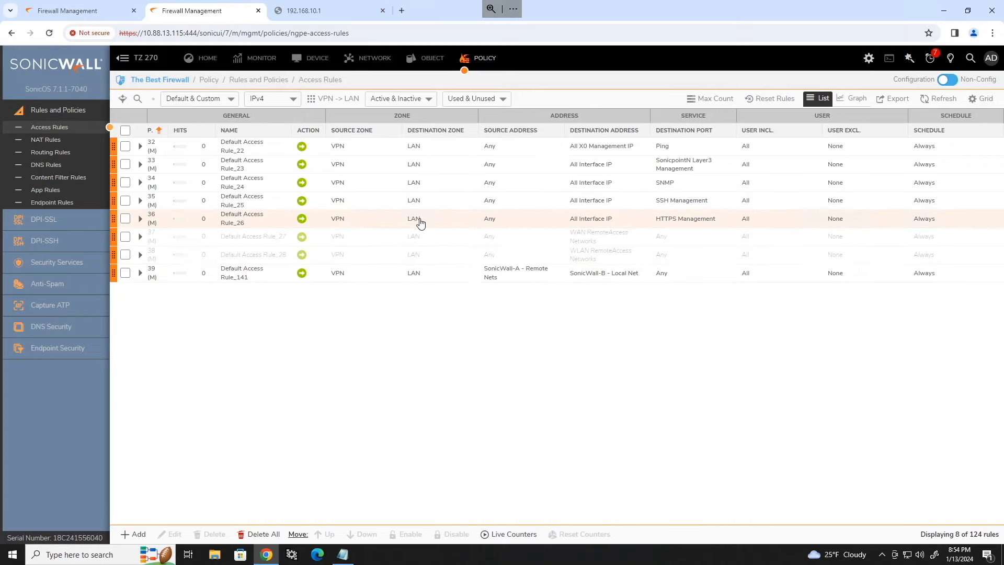
pyautogui.moveTo(704, 222)
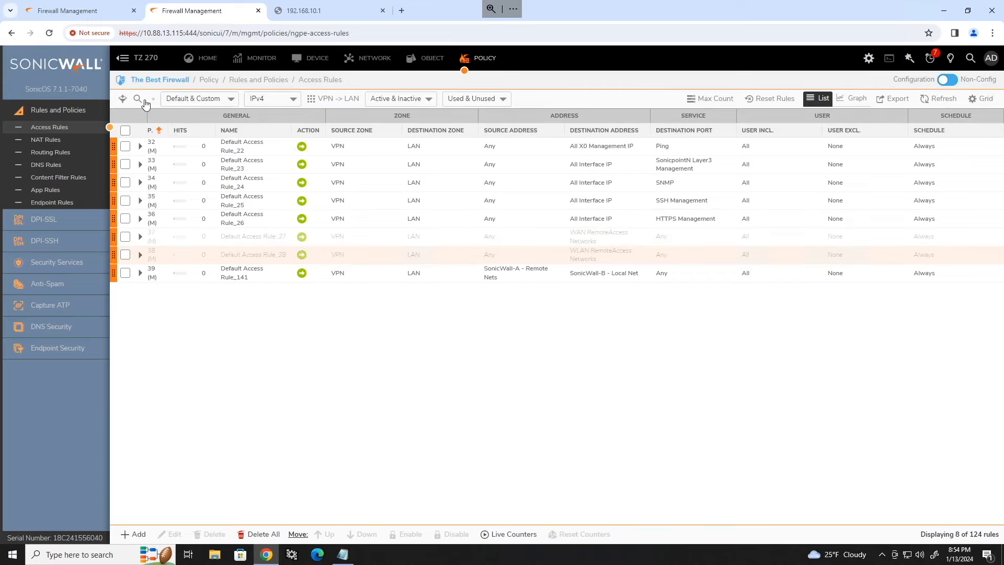
# Step: Switch to Toasty's Firewall IPsec VPN policies tab
pyautogui.click(89, 10)
pyautogui.click(209, 11)
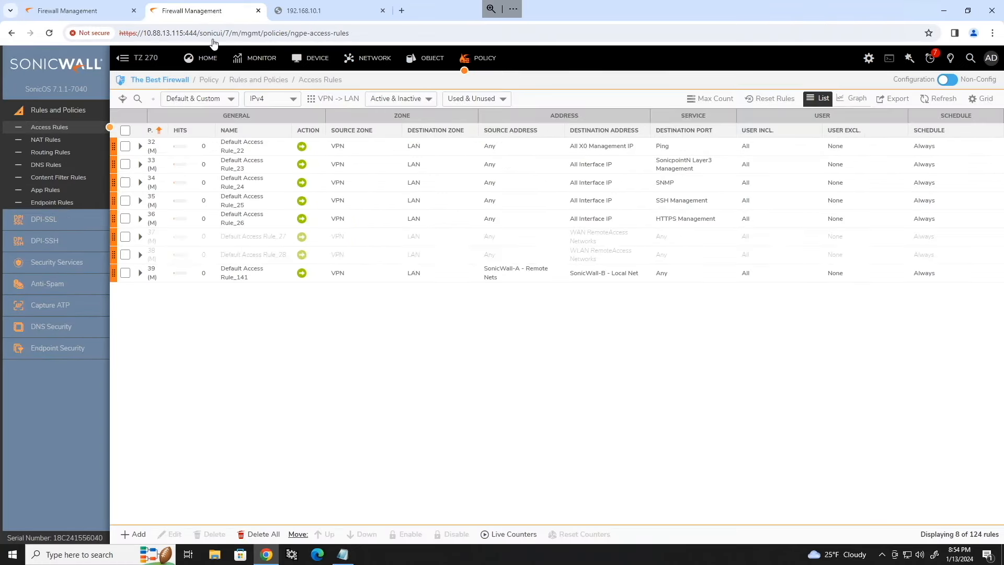
pyautogui.click(78, 10)
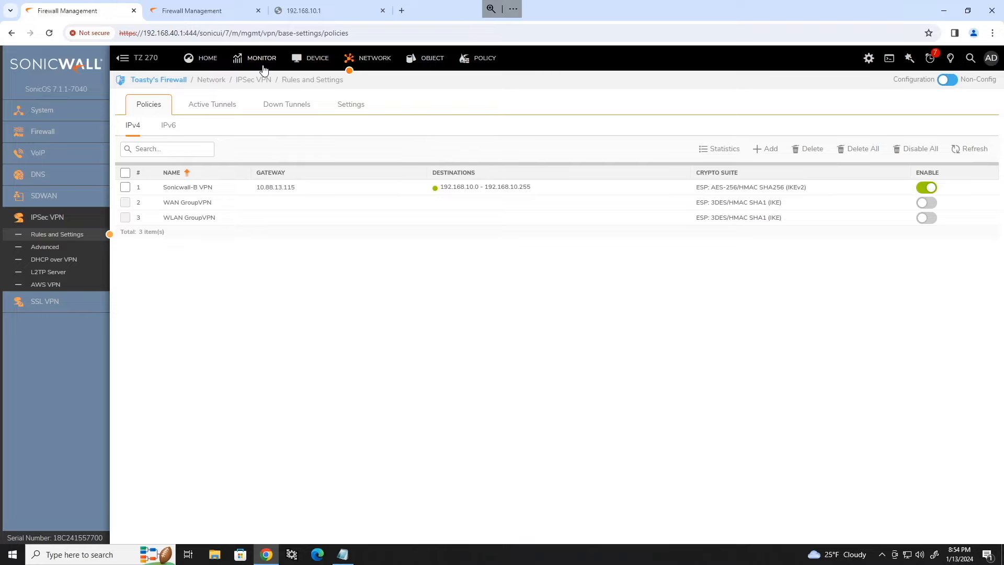
pyautogui.click(483, 61)
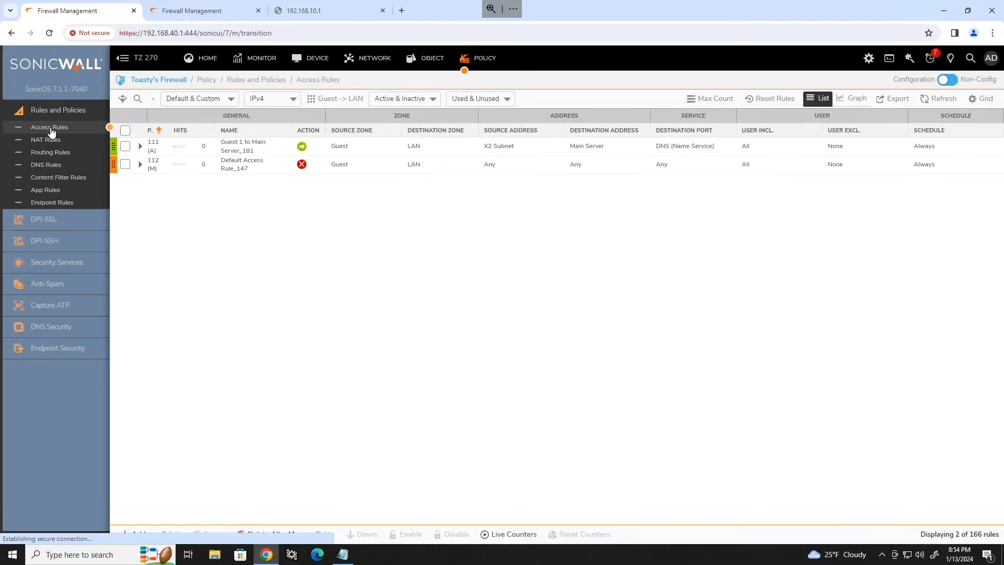
pyautogui.click(330, 102)
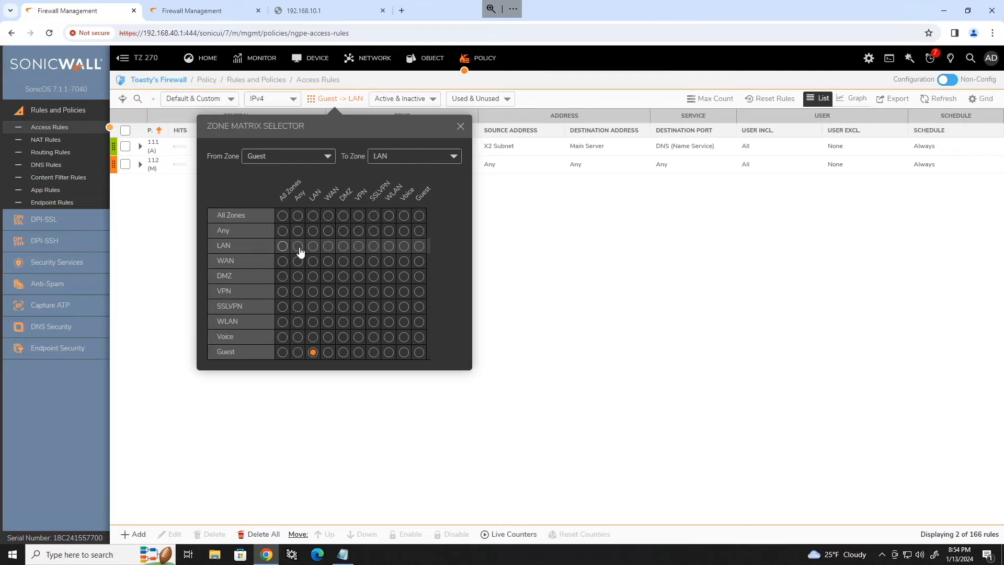
pyautogui.click(359, 246)
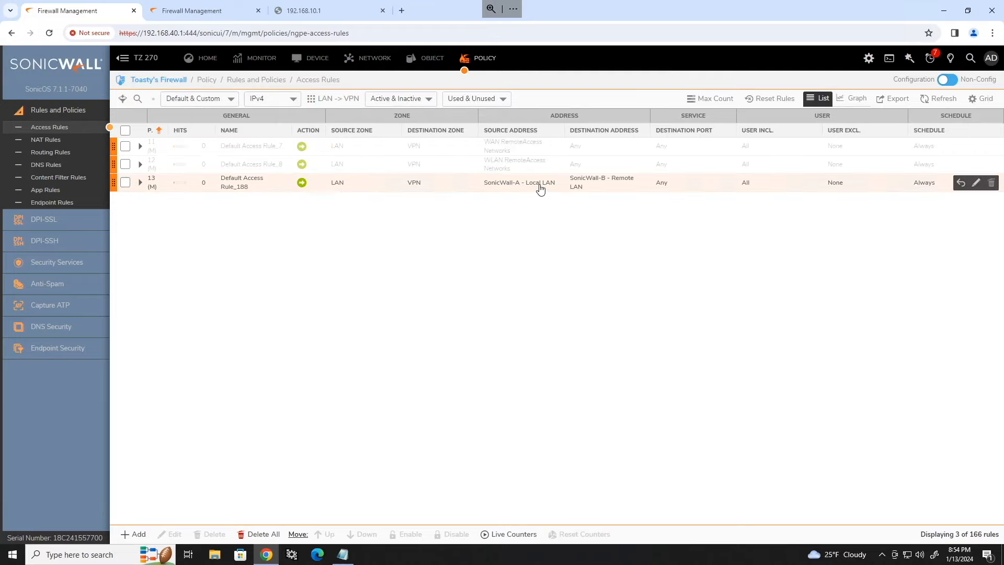
pyautogui.moveTo(541, 189)
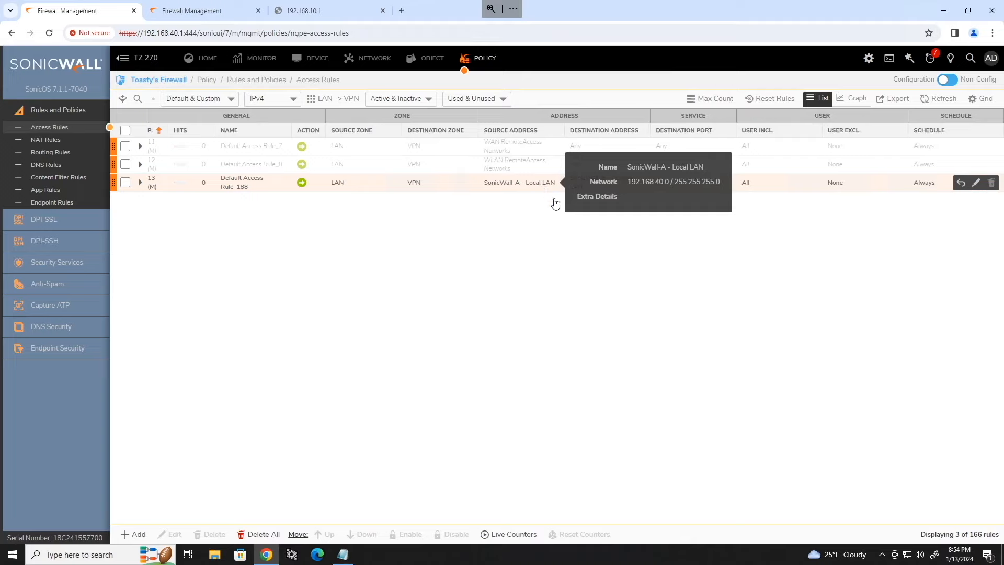
pyautogui.moveTo(595, 184)
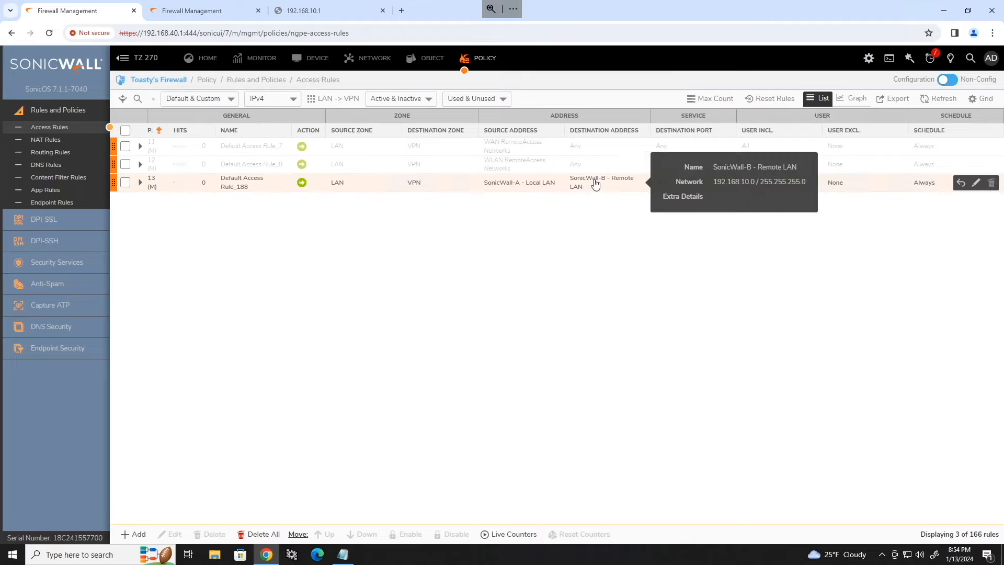
pyautogui.click(333, 98)
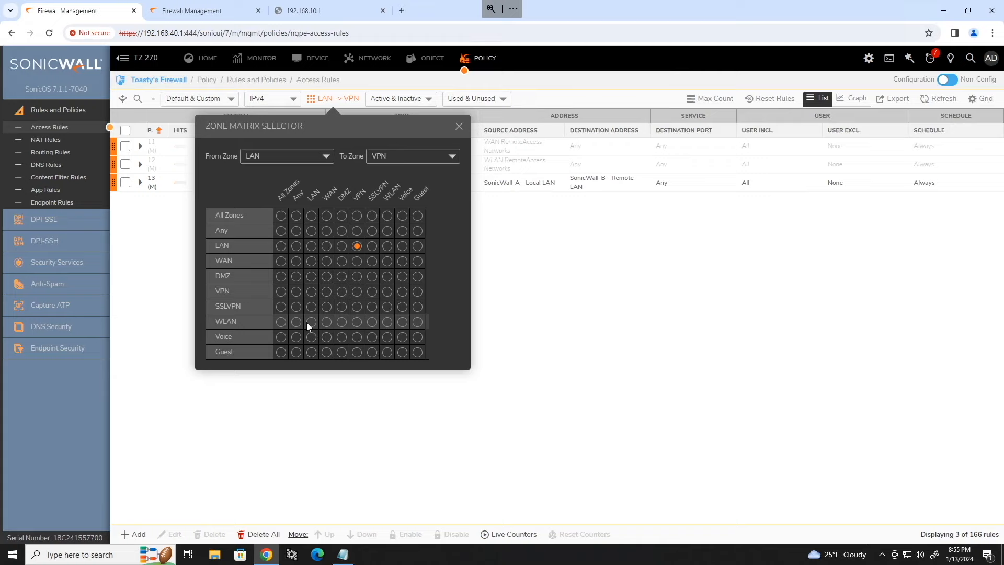
pyautogui.click(311, 291)
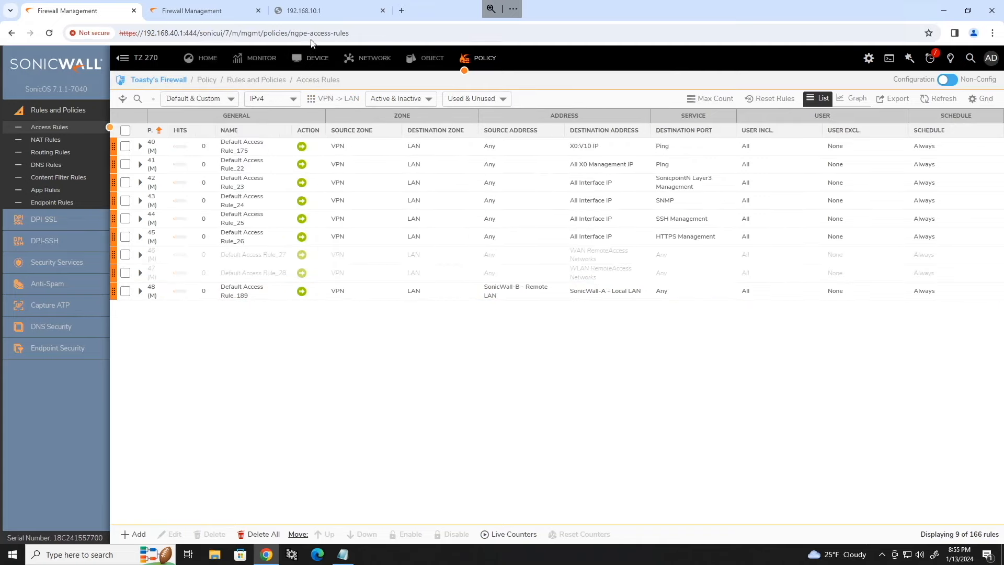
pyautogui.click(318, 12)
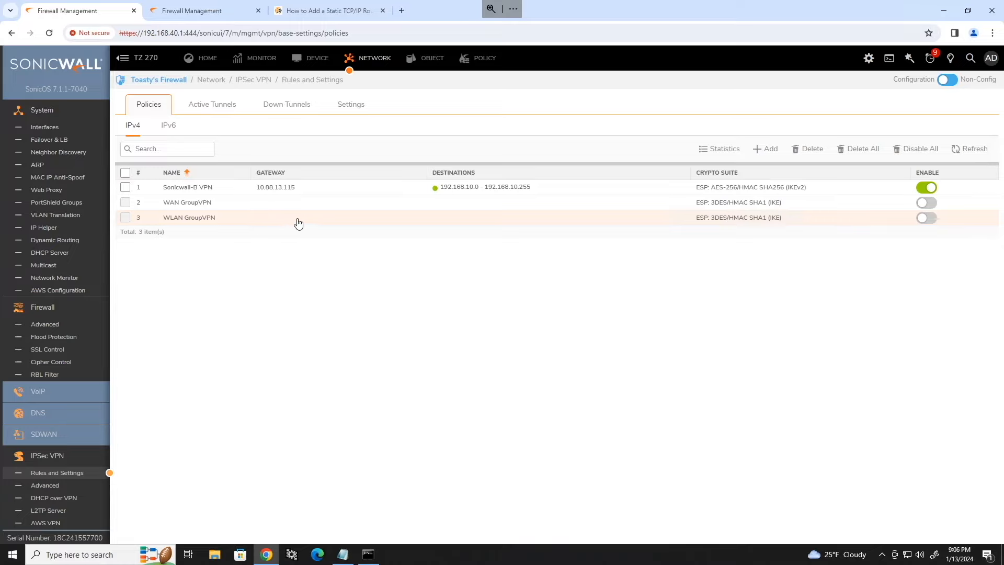
pyautogui.click(401, 11)
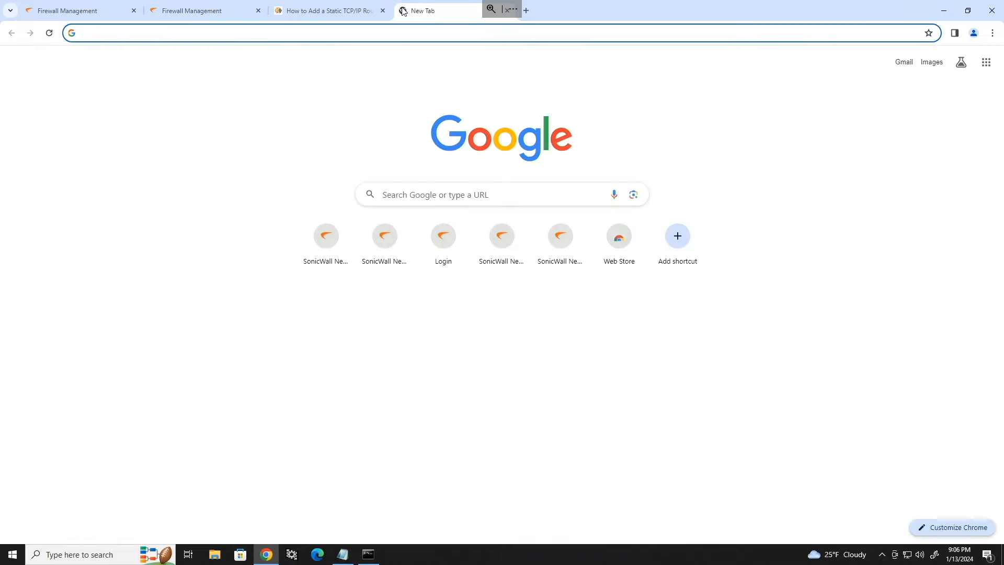
pyautogui.write('https://192.168.10.1:444')
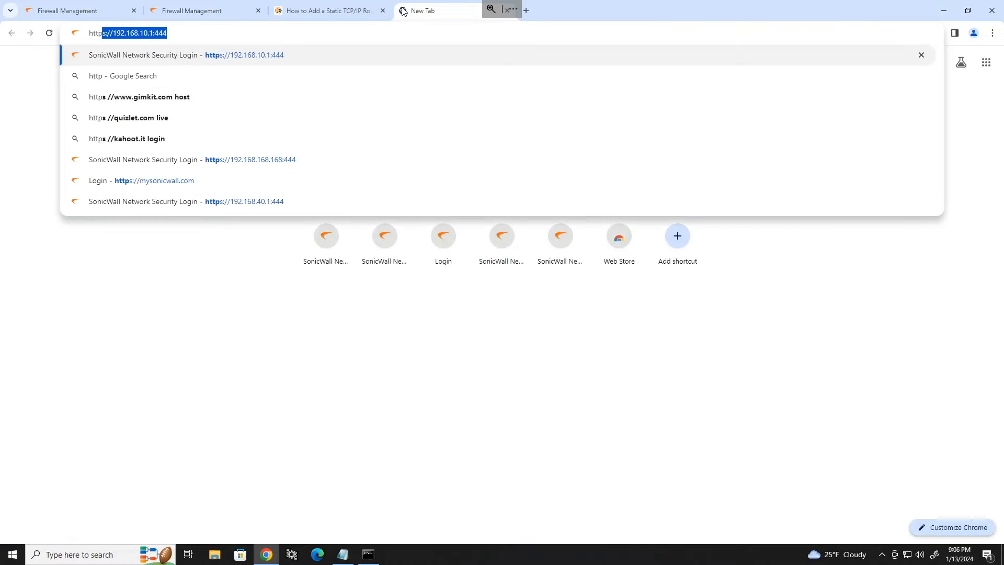
pyautogui.press('Return')
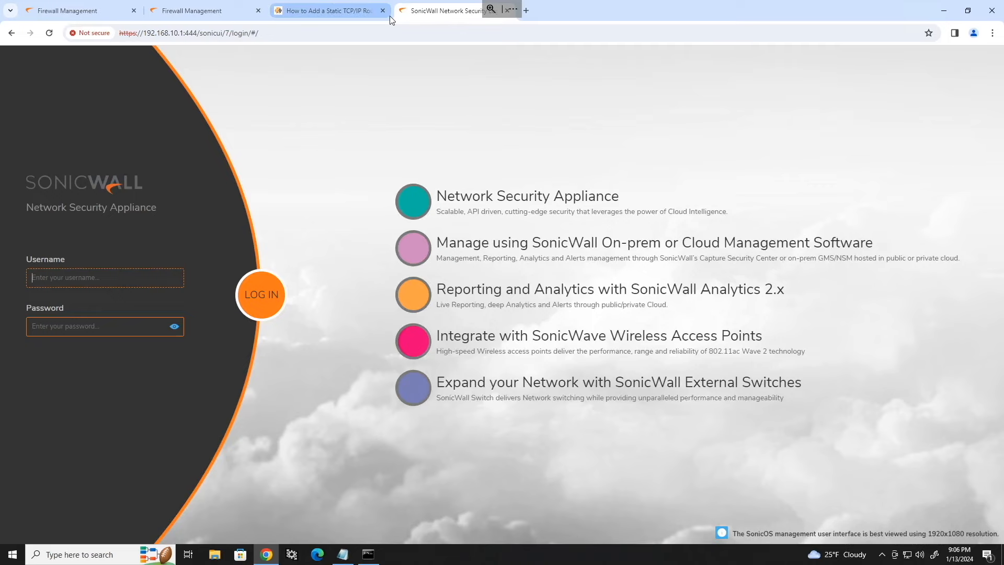
# Step: Look over both firewalls' VPN policies, then bring up the How-To Geek Windows static route article
pyautogui.click(98, 9)
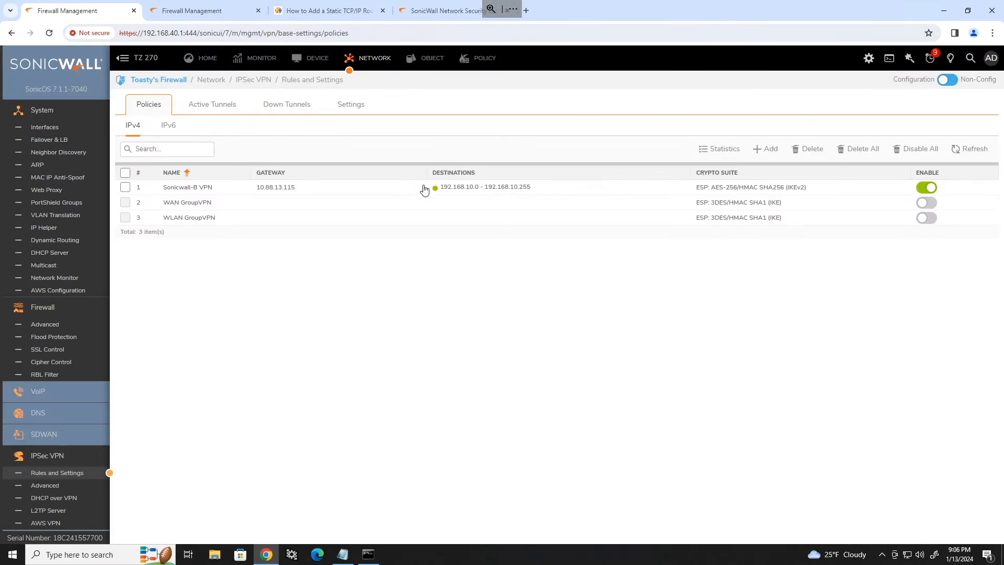
pyautogui.click(191, 18)
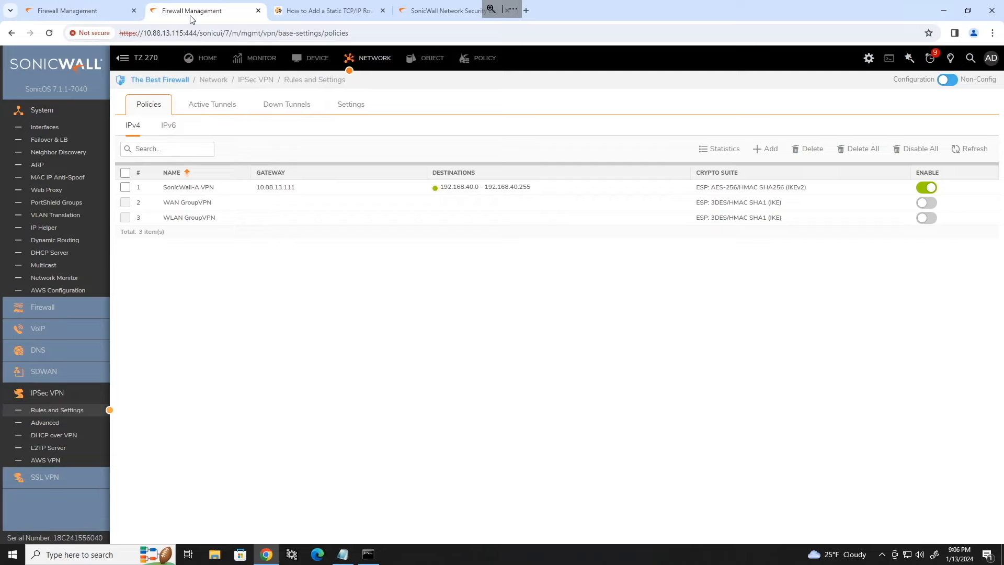
pyautogui.click(99, 15)
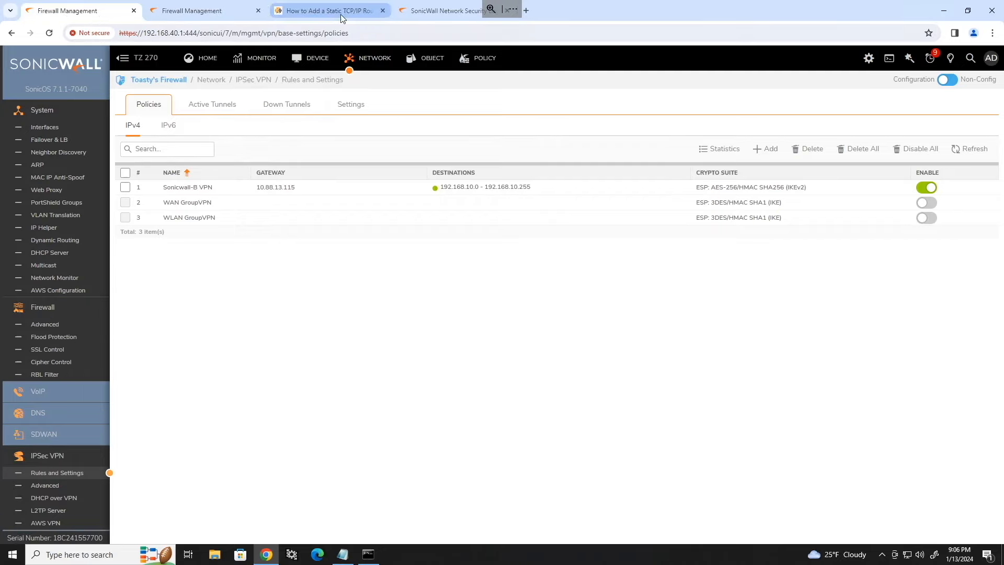
pyautogui.moveTo(341, 14)
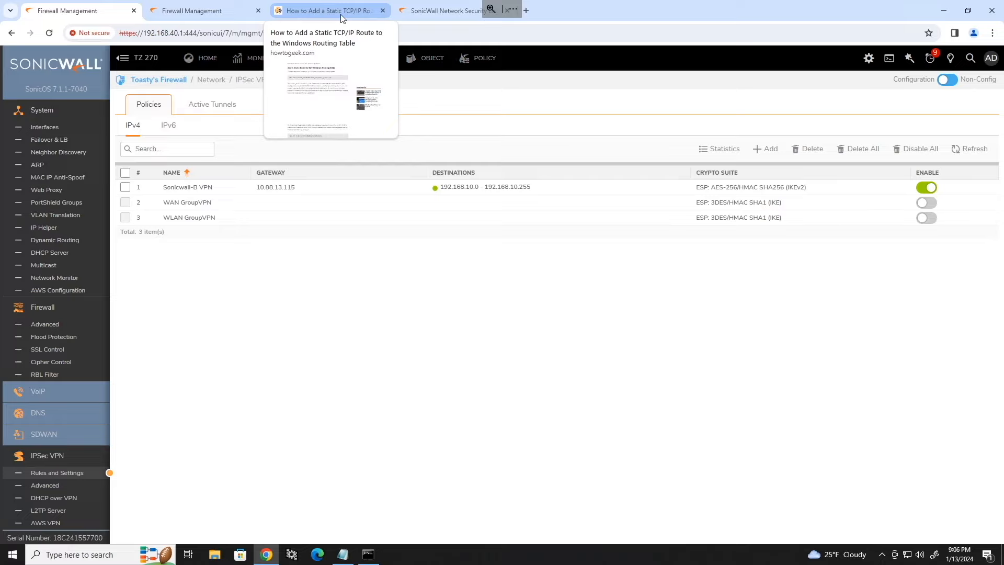
pyautogui.click(341, 11)
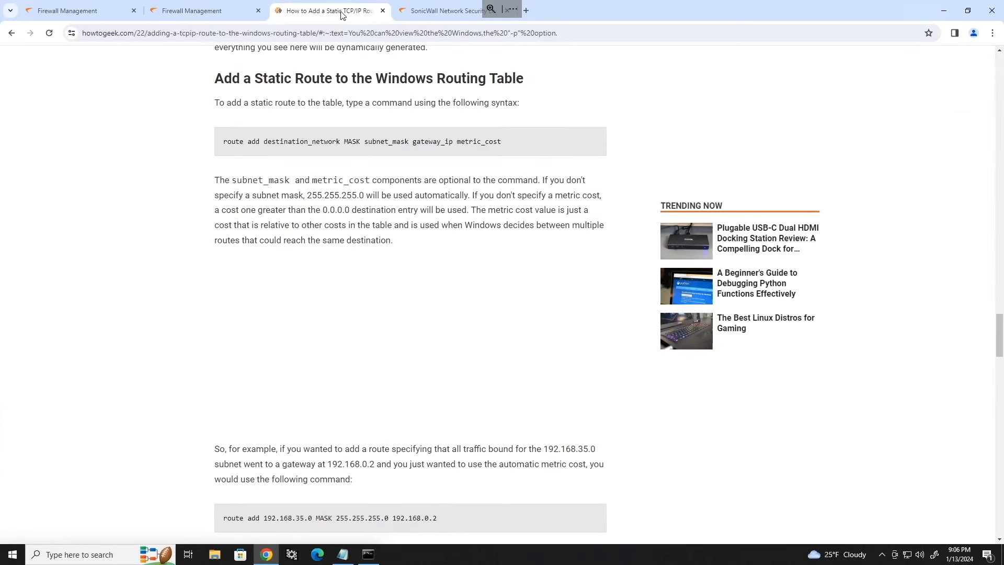
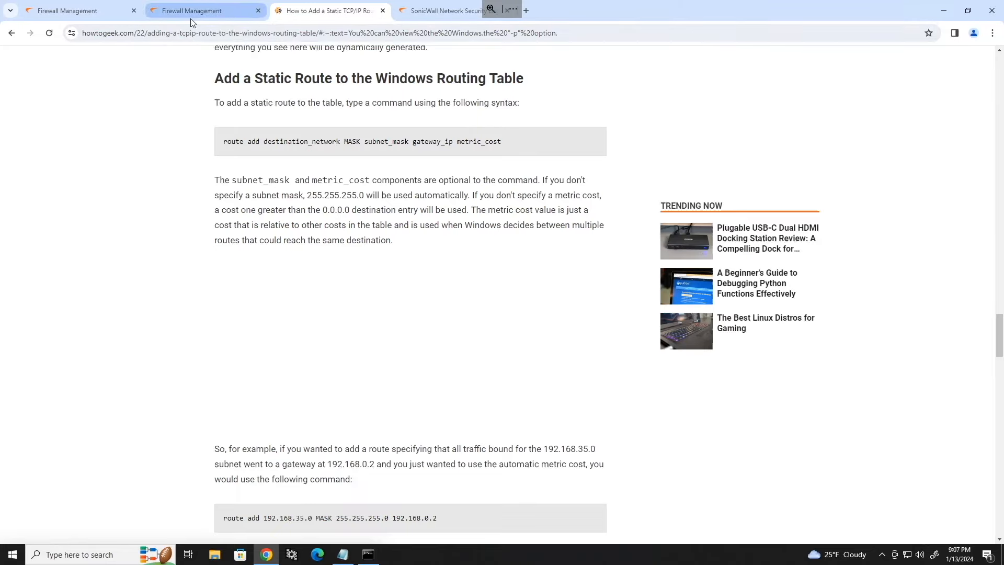
# Step: Close the timed-out SonicWall login tab and return to Toasty's Firewall Interfaces page
pyautogui.moveTo(192, 16)
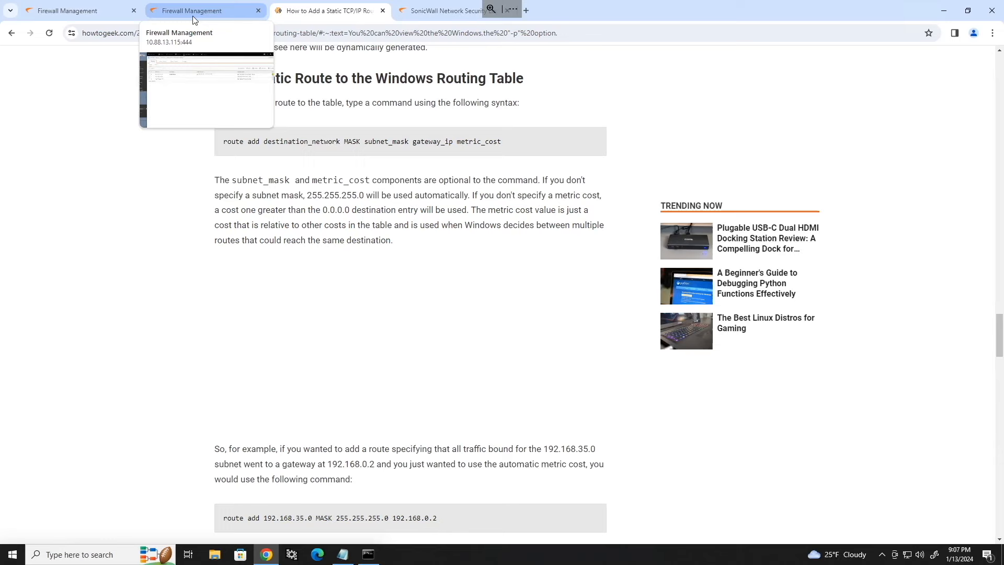
pyautogui.click(94, 12)
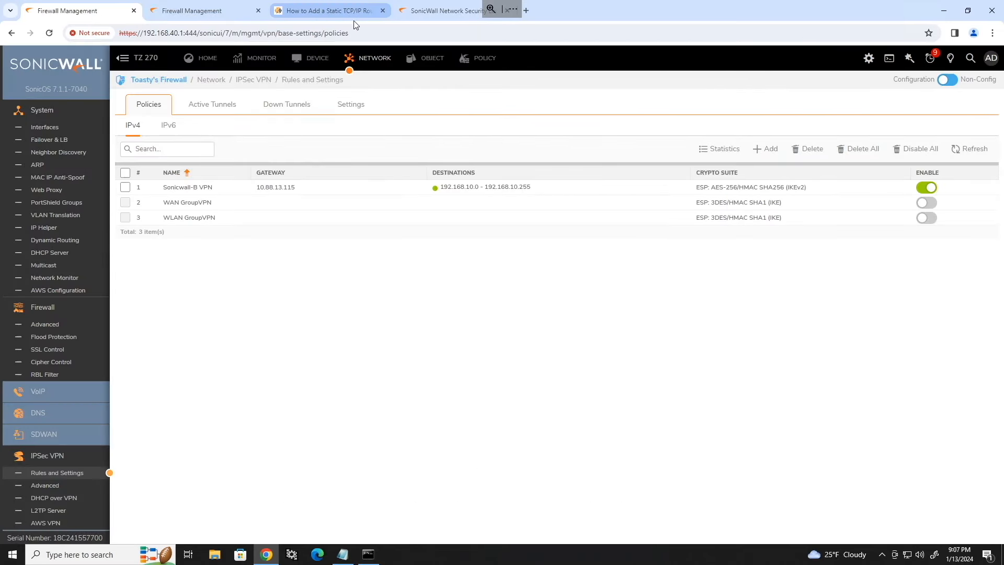
pyautogui.click(415, 8)
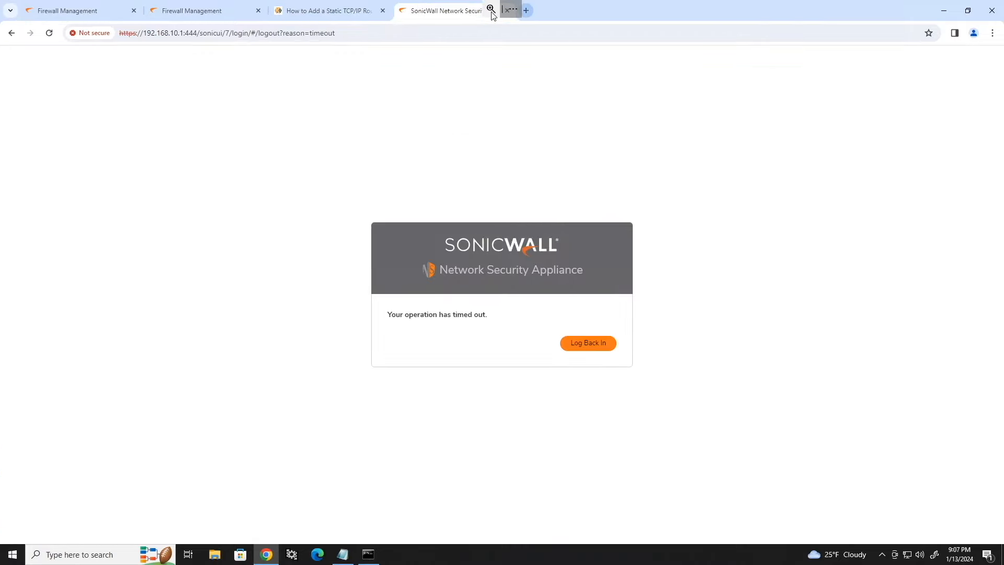
pyautogui.click(506, 10)
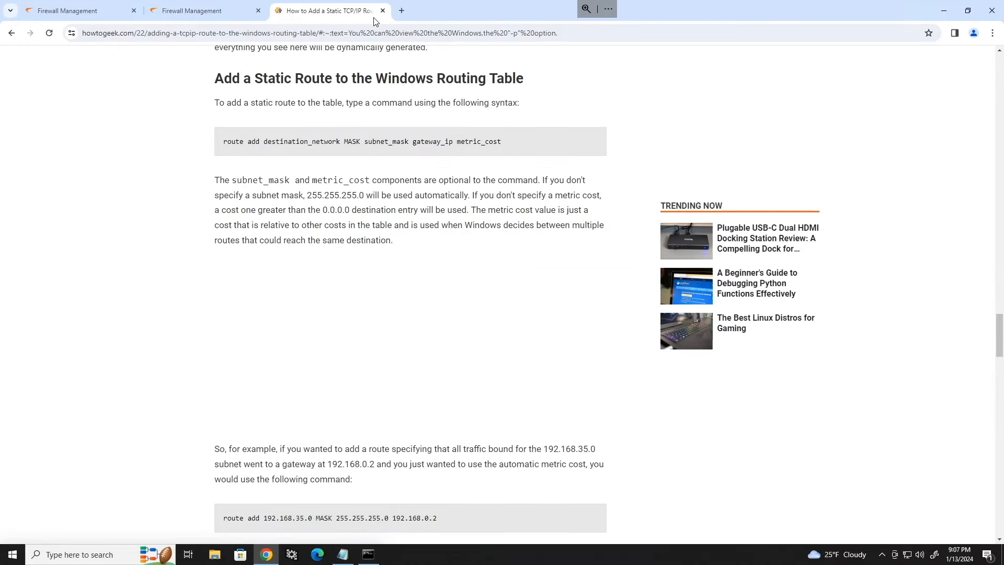
pyautogui.click(102, 13)
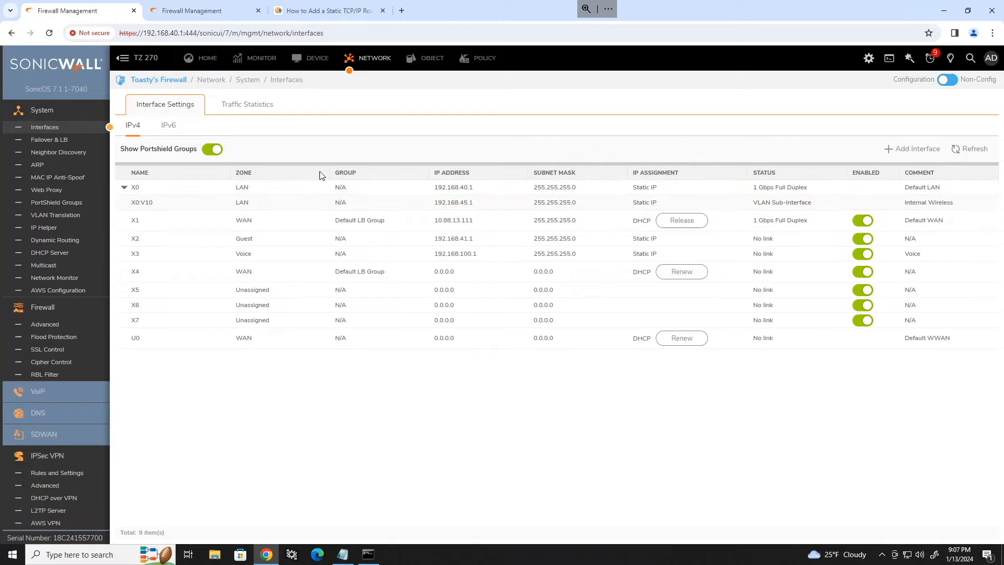
# Step: Check the second firewall's VPN rules and interfaces, then open Toasty's Firewall Address Objects
pyautogui.click(217, 12)
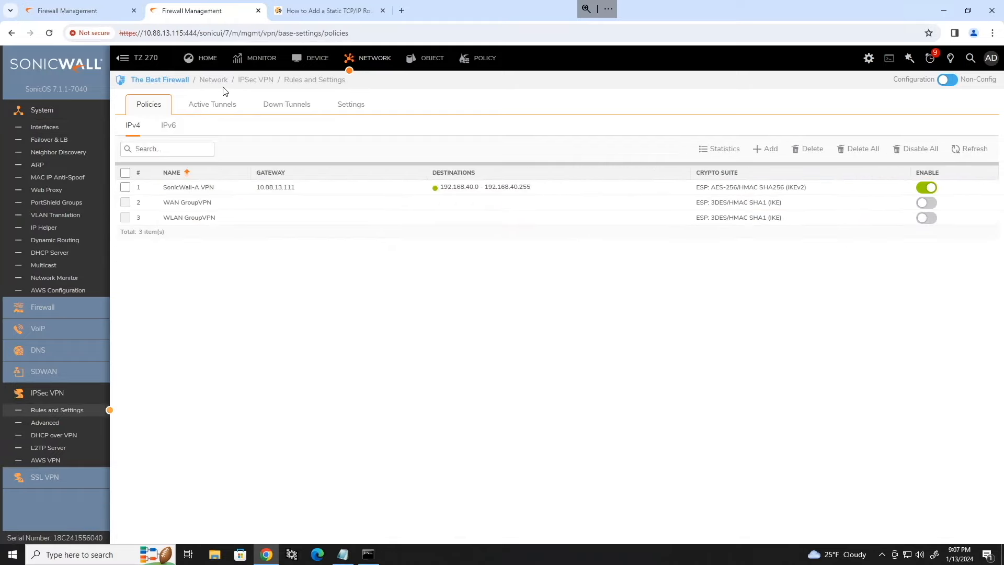
pyautogui.click(73, 133)
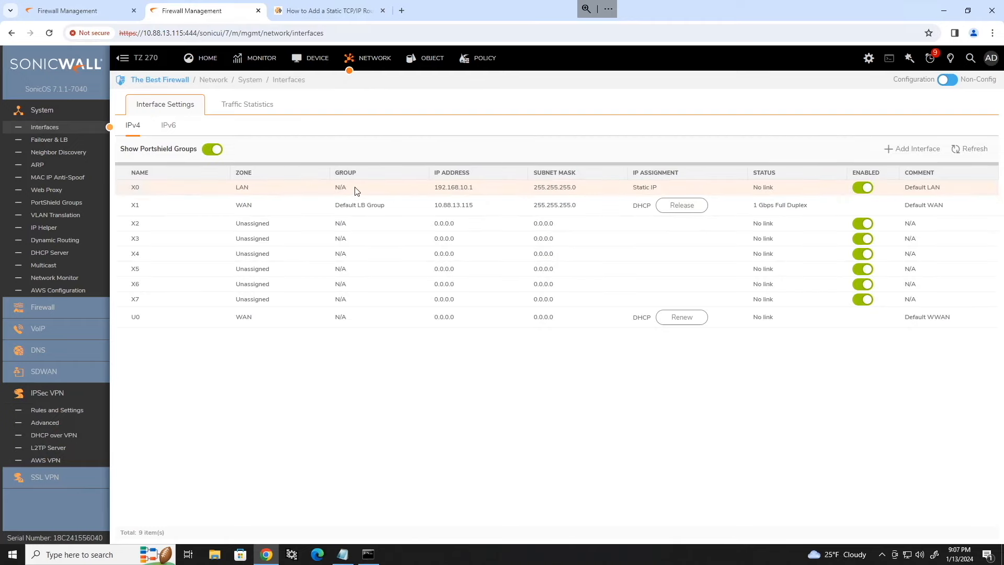
pyautogui.click(78, 11)
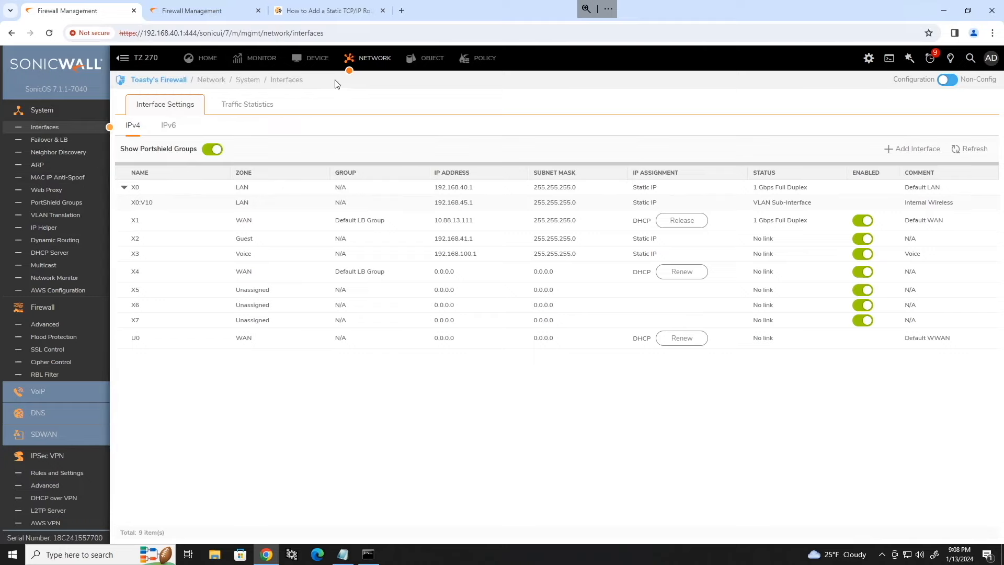
pyautogui.click(422, 60)
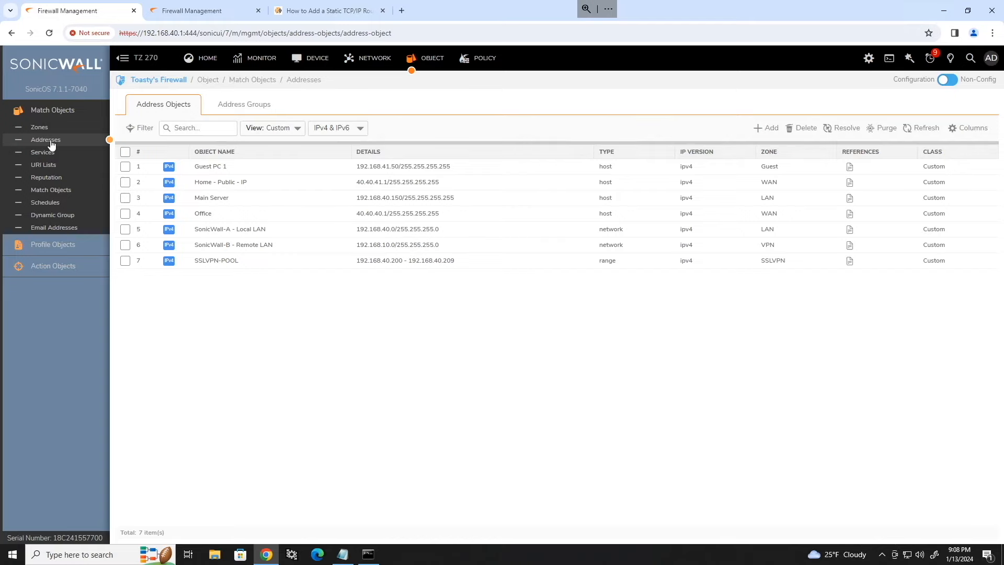
# Step: Start a new address group 'SonicWall-A Local Networks' and add the X0 Subnet to it
pyautogui.click(264, 108)
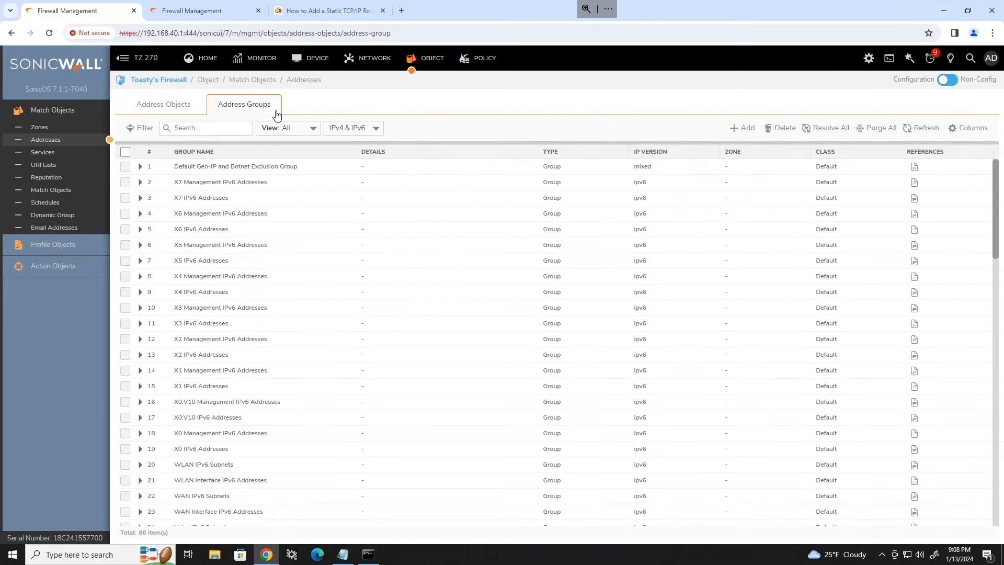
pyautogui.click(748, 130)
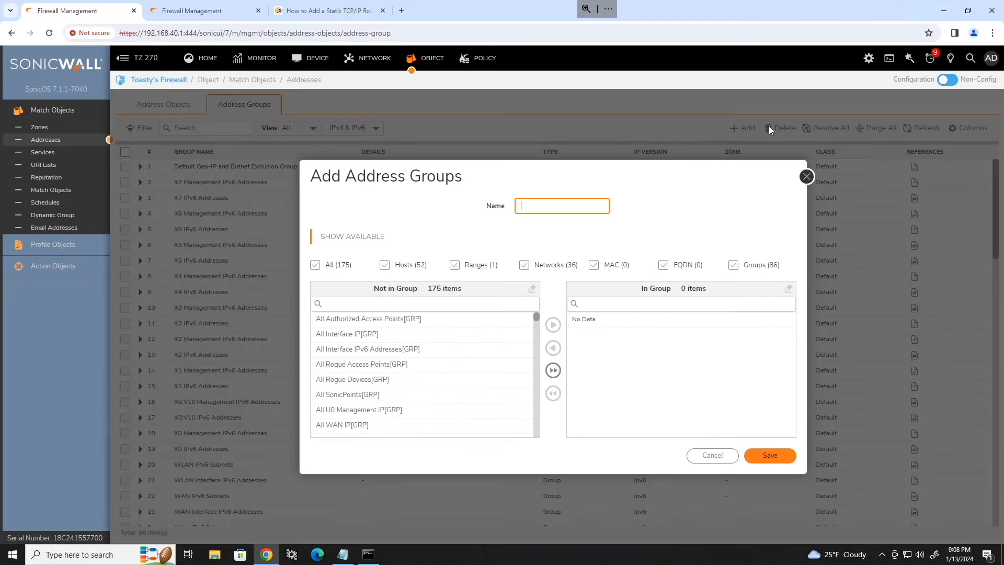
pyautogui.write('Sonic')
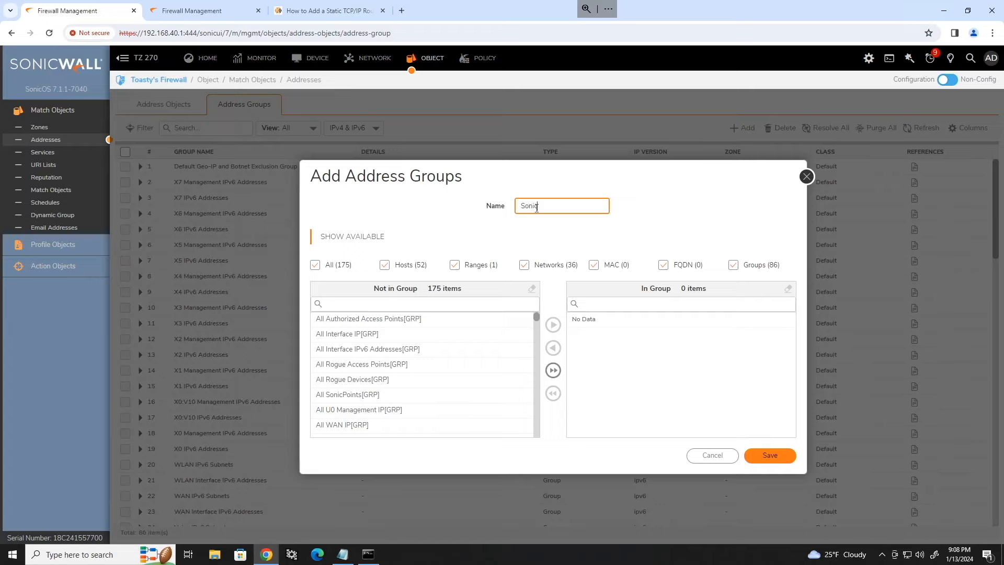
pyautogui.write('Wall-A Local Networks')
pyautogui.click(450, 303)
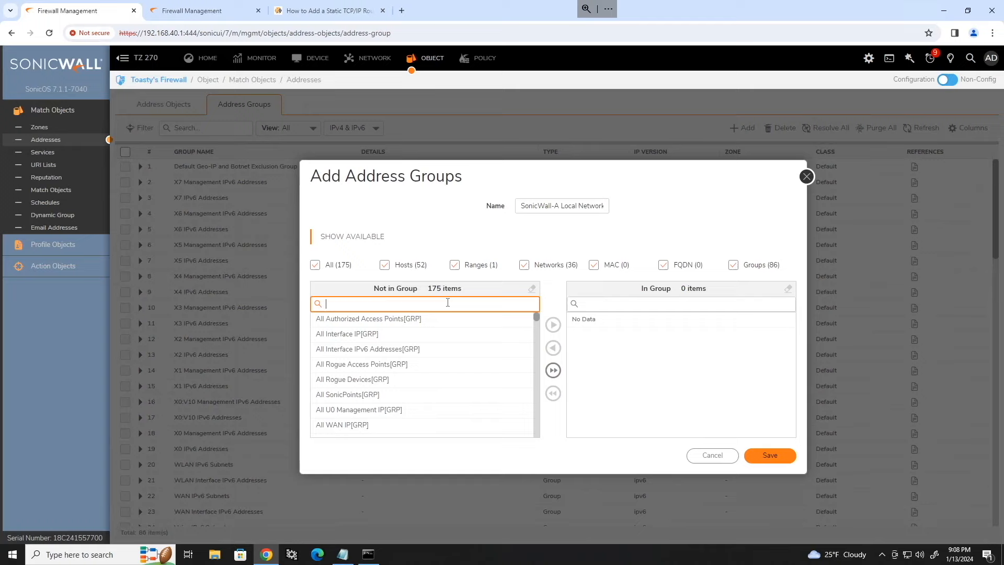
pyautogui.write('x0')
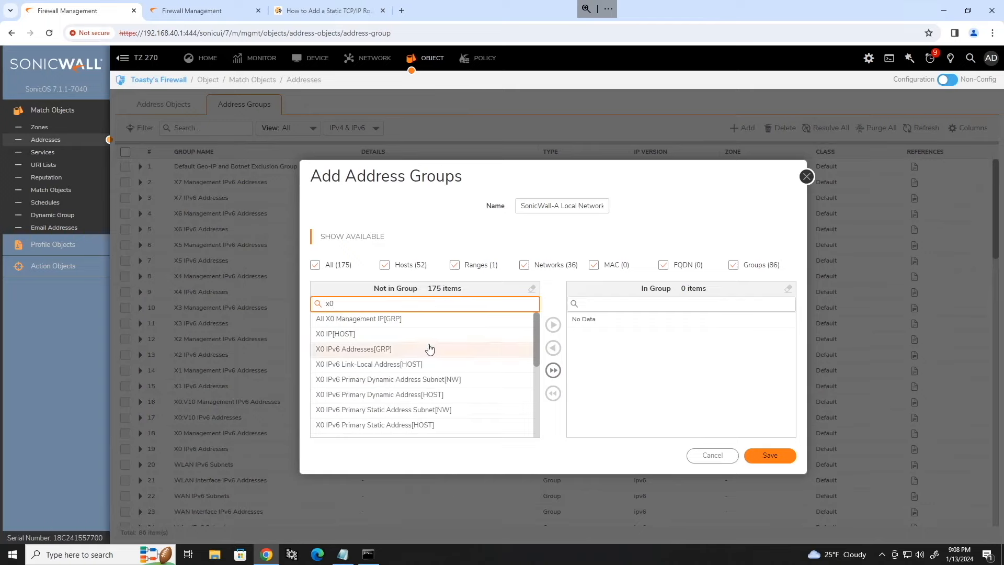
pyautogui.scroll(-1, 427, 347)
pyautogui.click(367, 407)
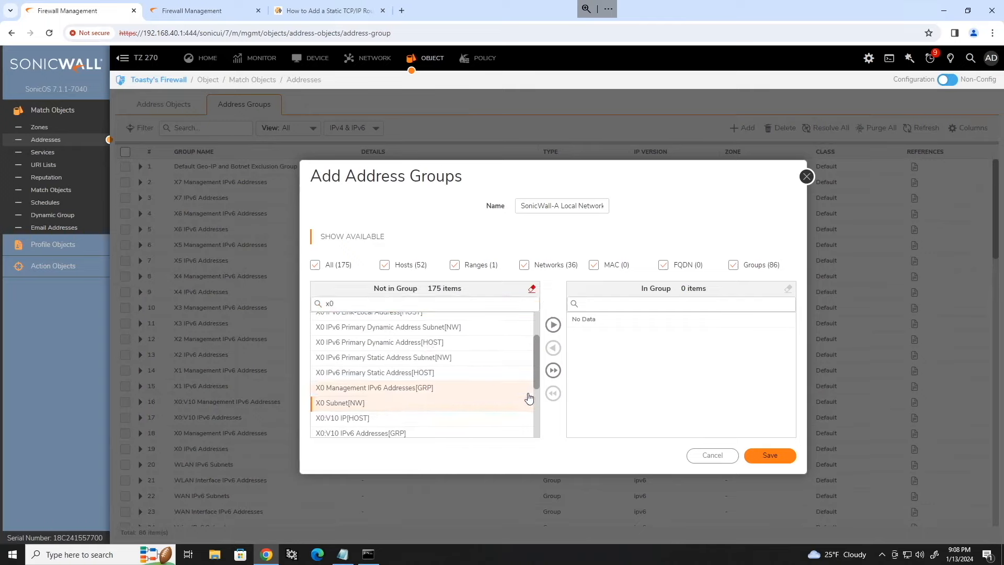
pyautogui.click(554, 324)
# Step: Add the X2 and X3 Subnet objects to the group
pyautogui.click(376, 302)
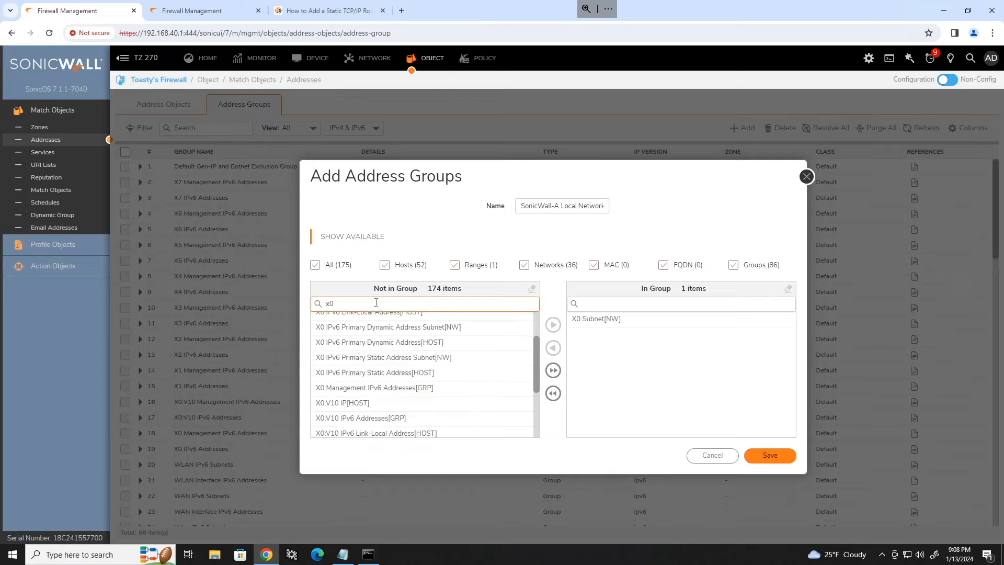
pyautogui.press('BackSpace')
pyautogui.write('2')
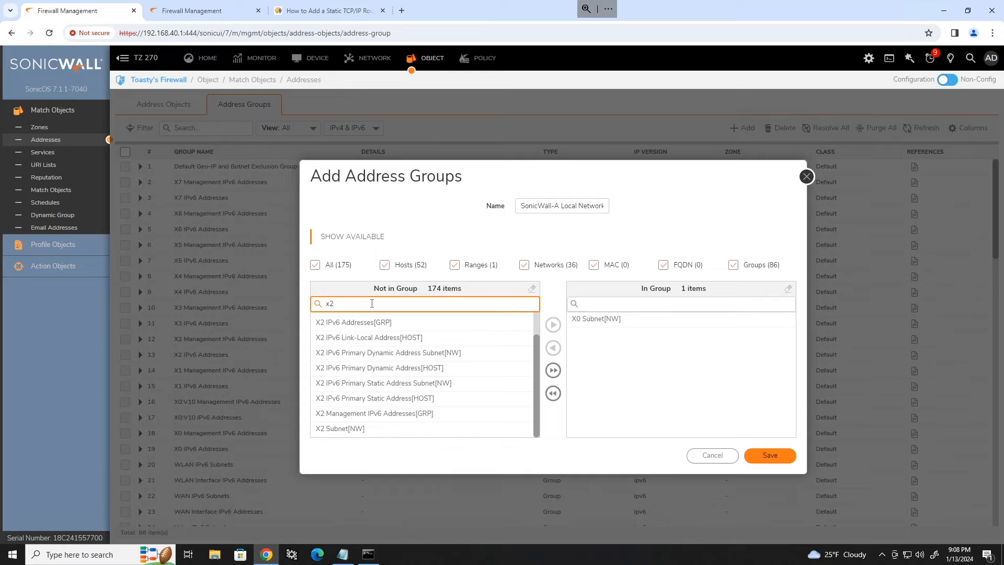
pyautogui.click(365, 428)
pyautogui.click(553, 325)
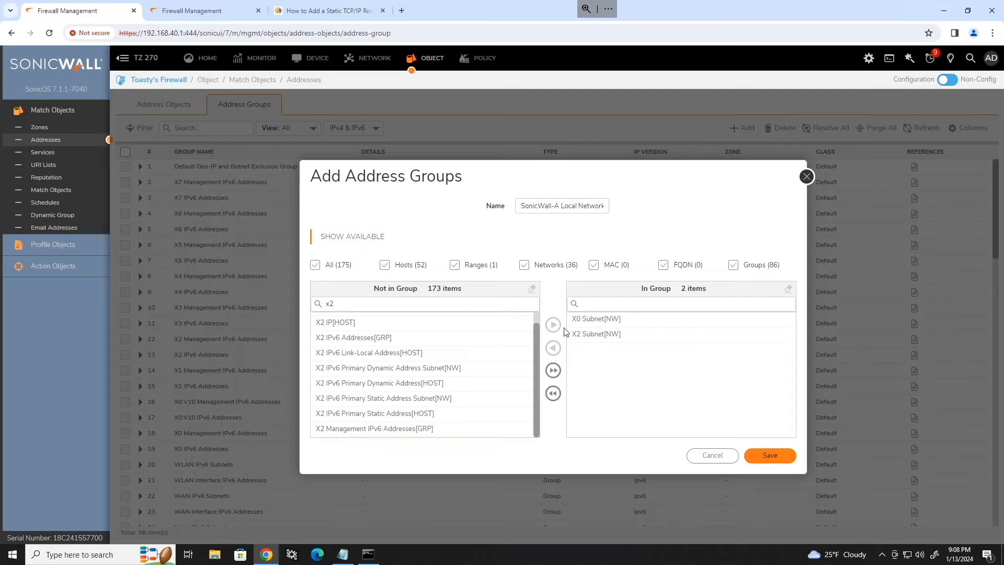
pyautogui.click(385, 304)
pyautogui.press('BackSpace')
pyautogui.write('3')
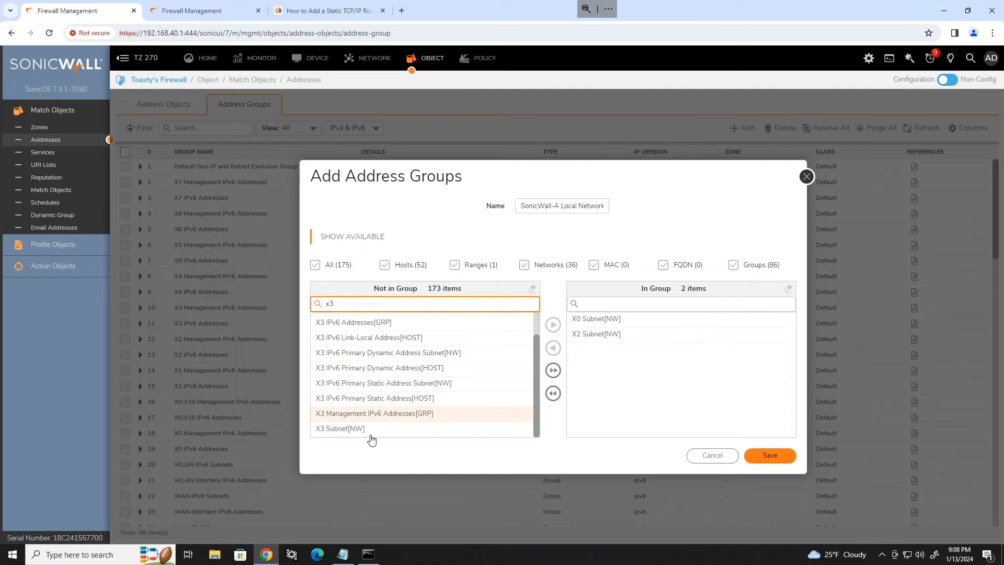
pyautogui.doubleClick(371, 434)
pyautogui.click(379, 303)
# Step: Add the X0:V10 Subnet object, then save and close the group
pyautogui.press('BackSpace')
pyautogui.write('4')
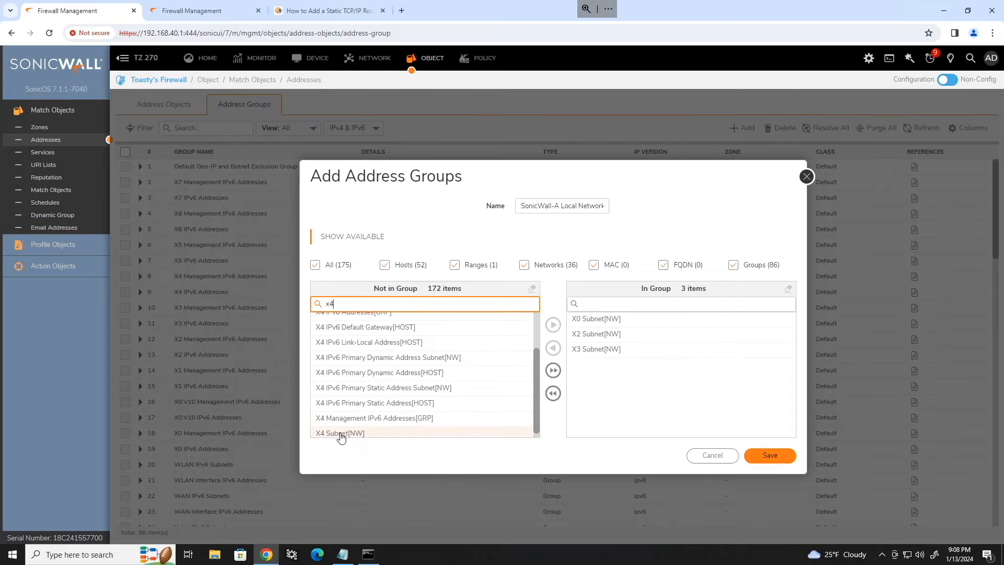
pyautogui.press('BackSpace')
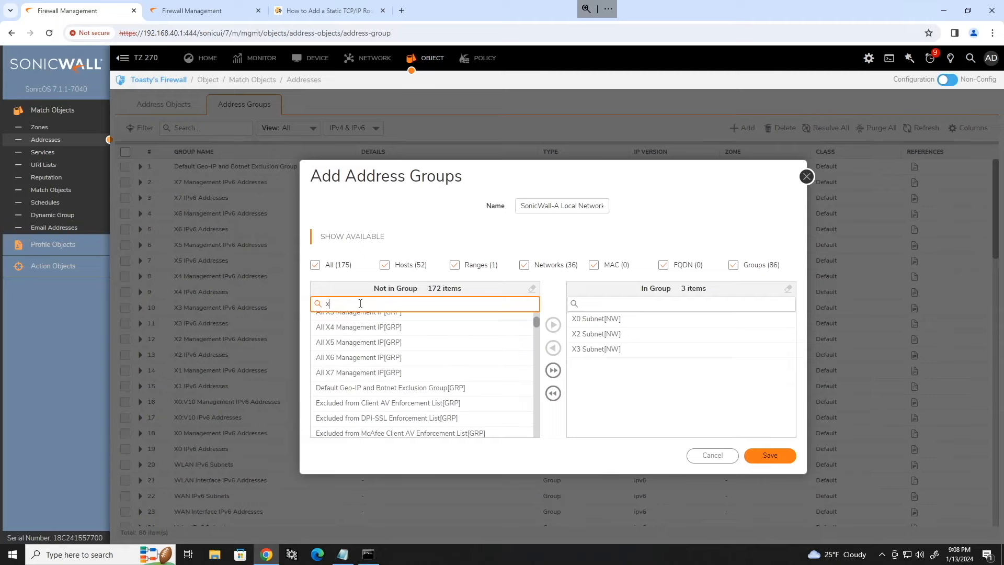
pyautogui.write('0')
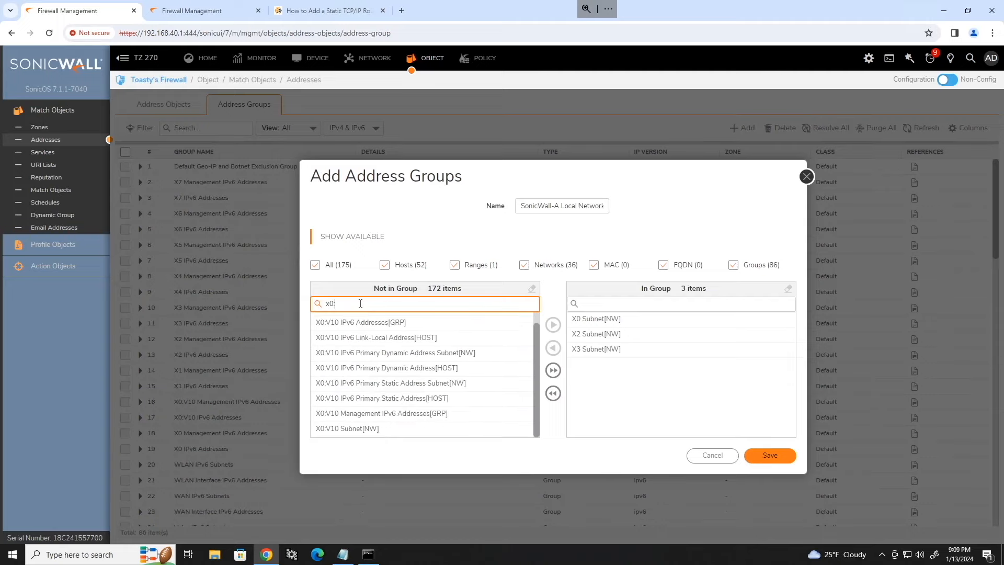
pyautogui.write(':')
pyautogui.click(403, 429)
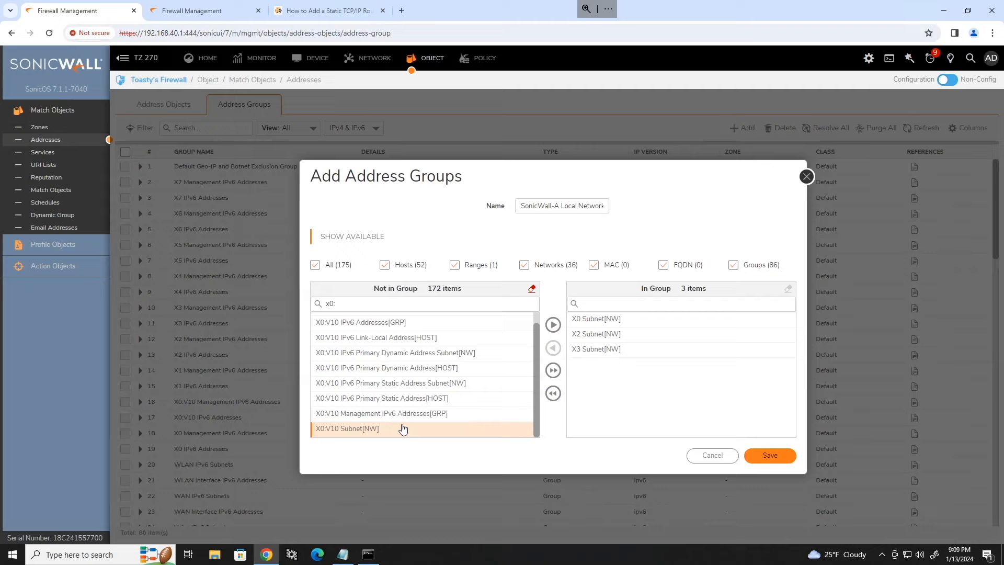
pyautogui.click(553, 325)
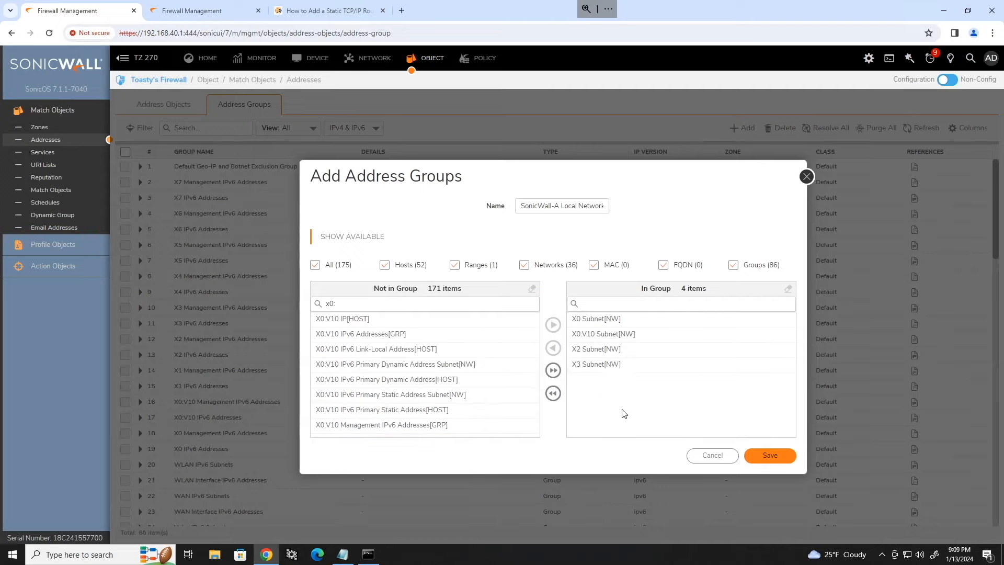
pyautogui.click(770, 456)
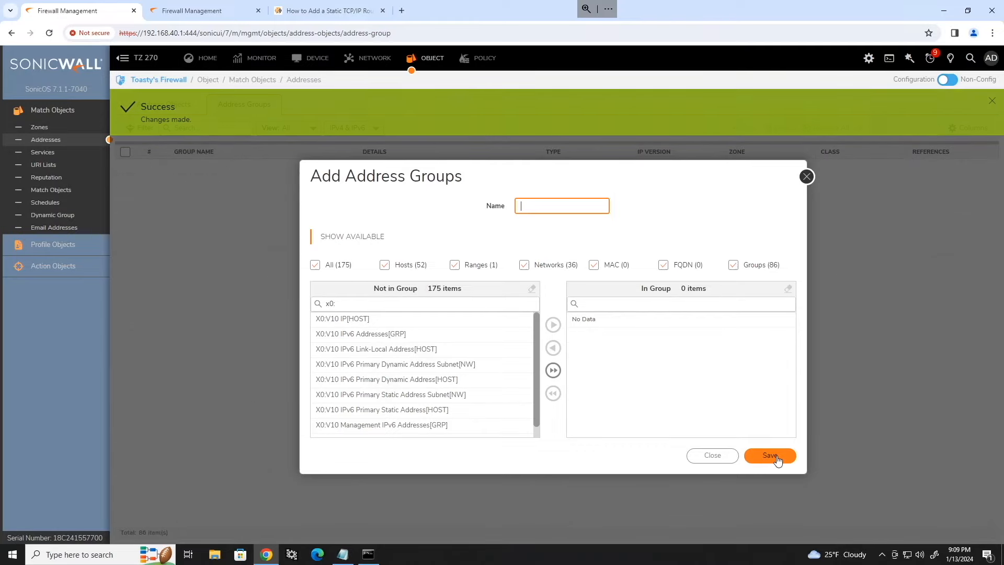
pyautogui.click(807, 178)
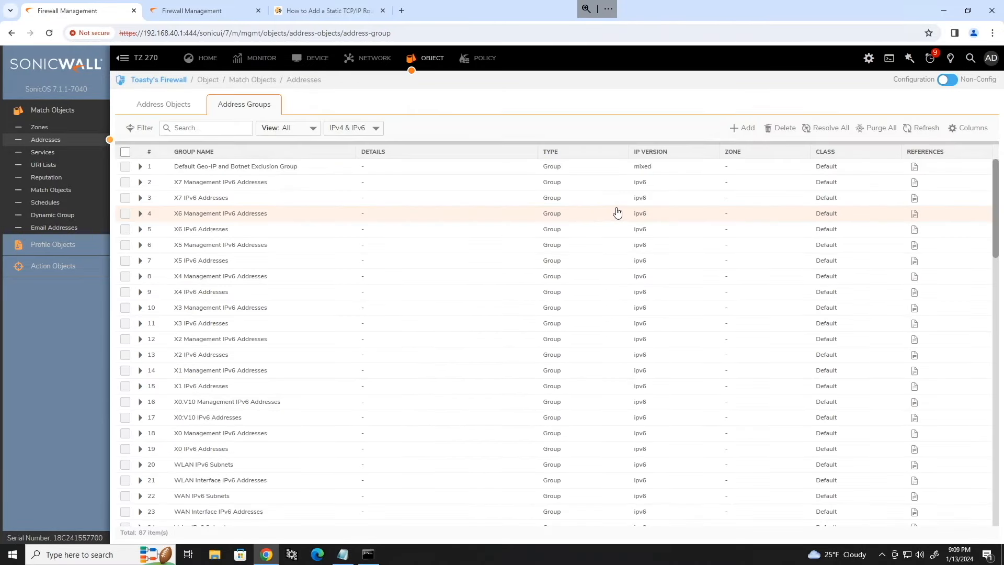
# Step: Open the Sonicwall-B VPN policy's network settings for editing
pyautogui.click(370, 60)
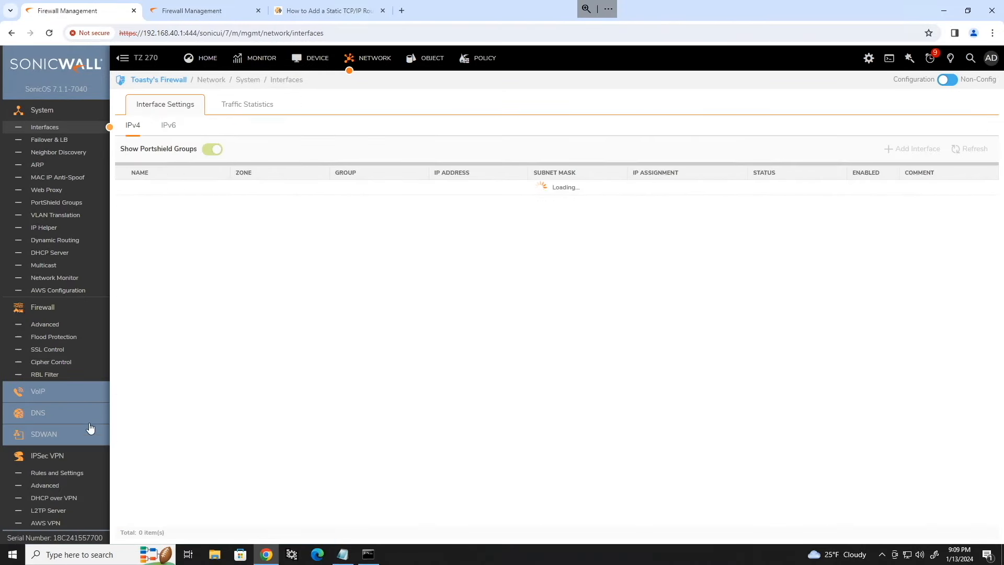
pyautogui.click(55, 472)
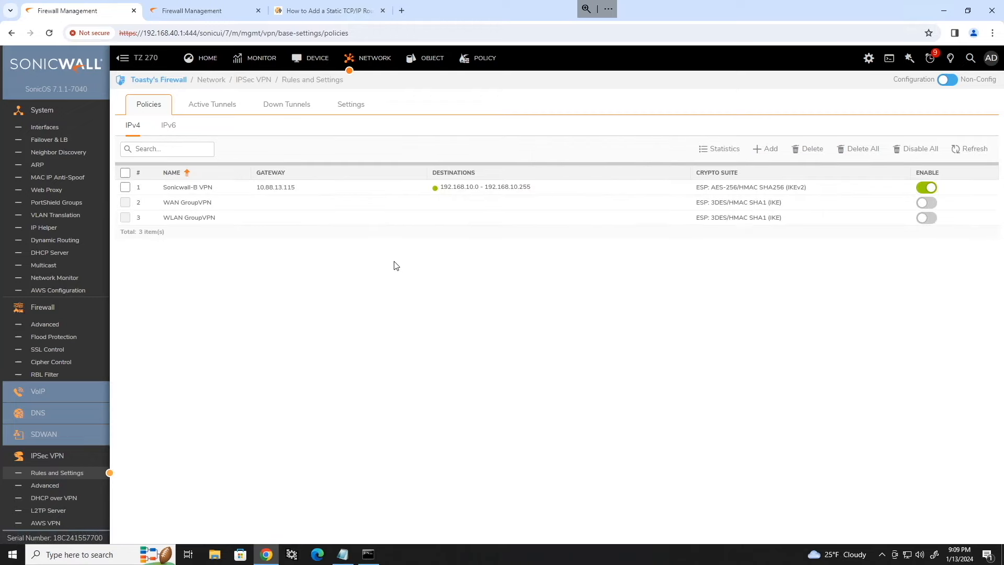
pyautogui.click(572, 189)
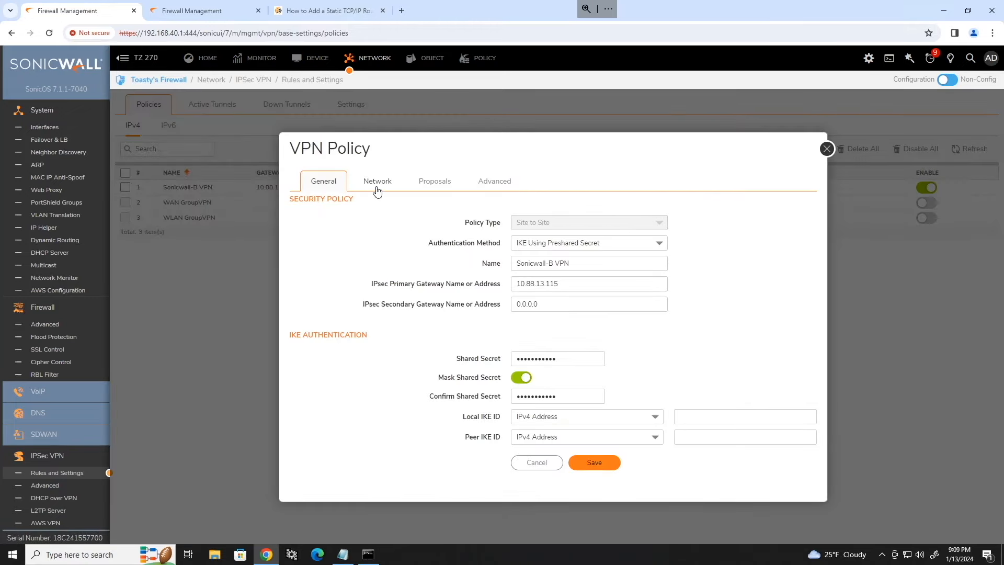
pyautogui.click(372, 188)
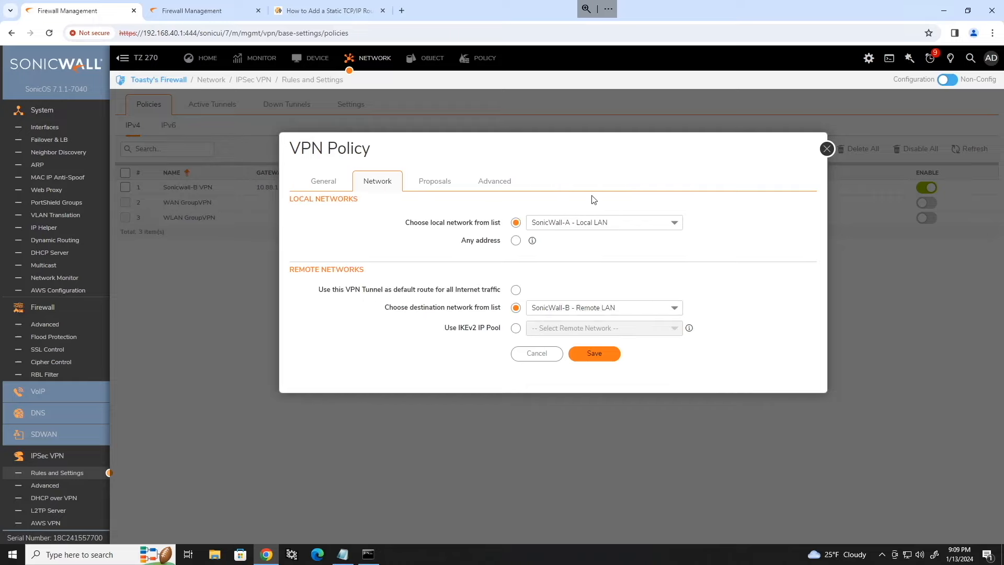
# Step: Set the policy's local network to SonicWall-A Local Networks and save it
pyautogui.click(660, 226)
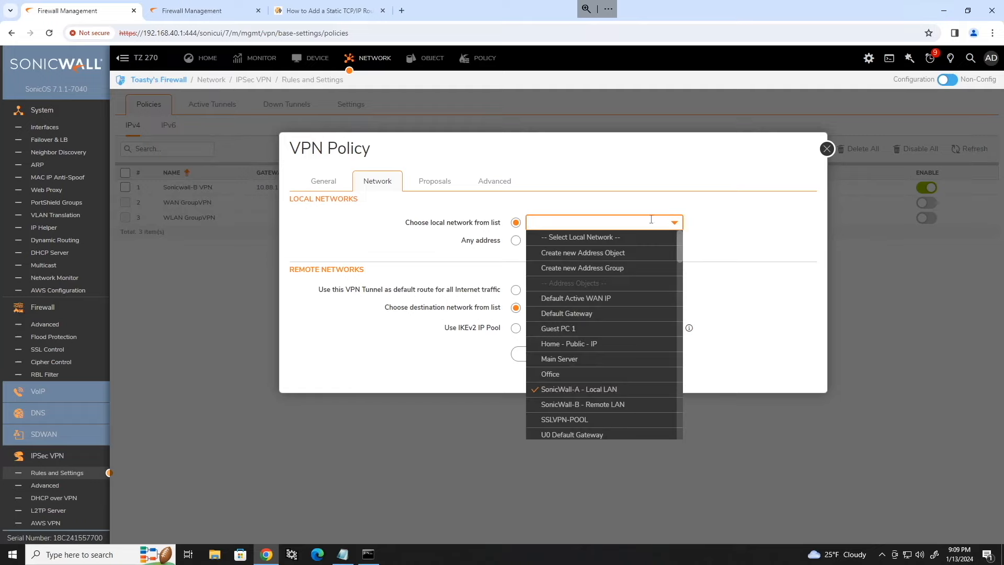
pyautogui.scroll(-2, 643, 273)
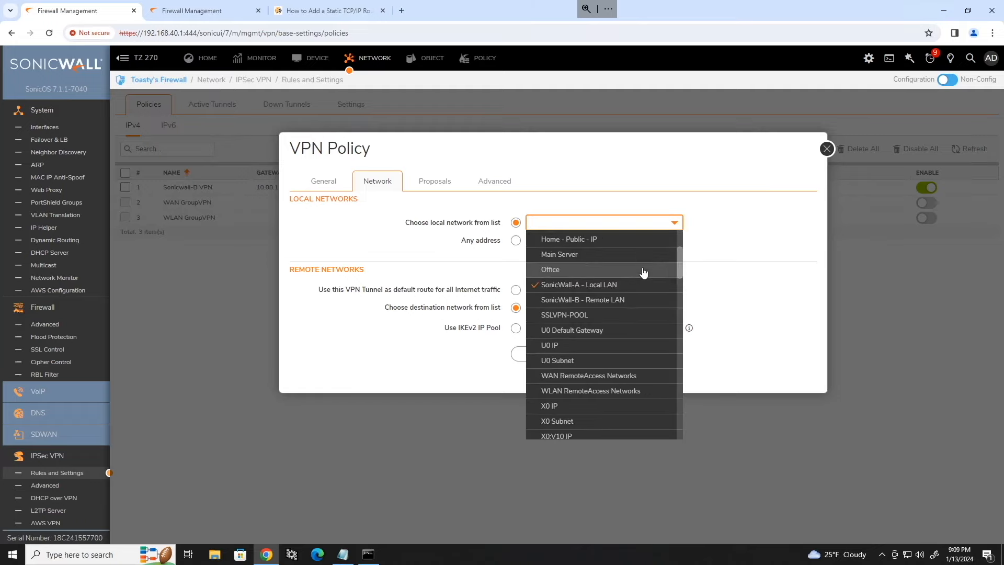
pyautogui.scroll(-12, 643, 272)
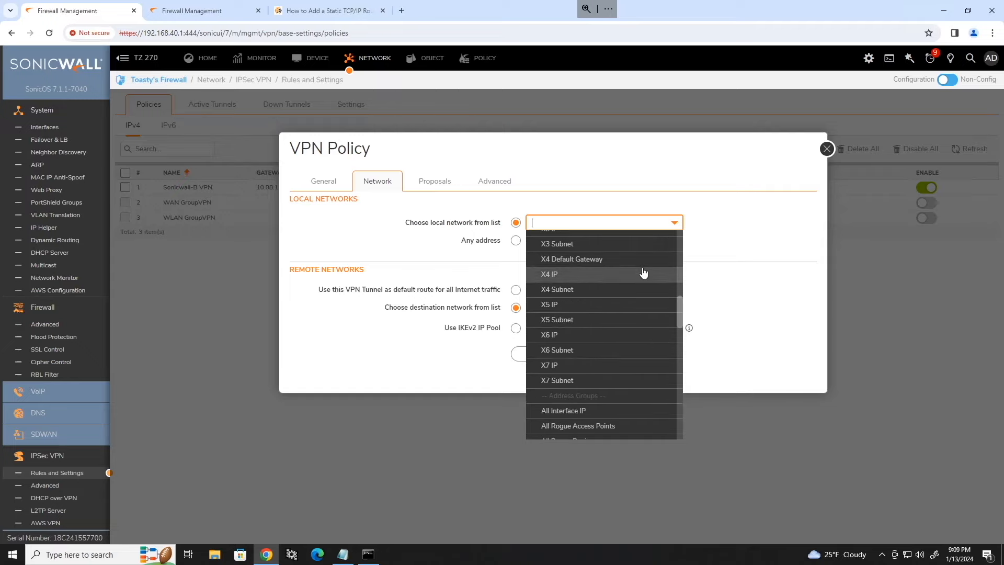
pyautogui.scroll(-6, 643, 272)
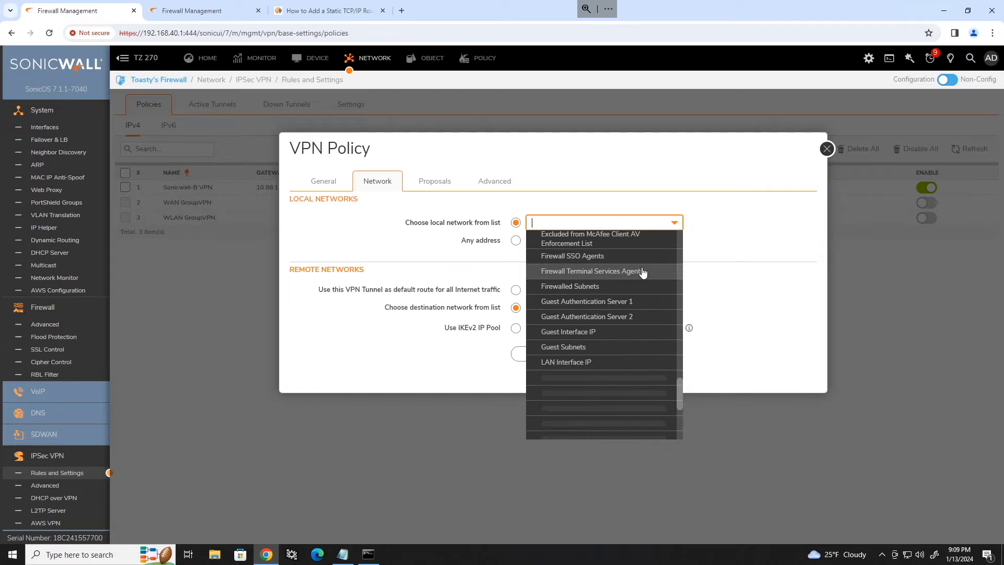
pyautogui.scroll(-8, 643, 272)
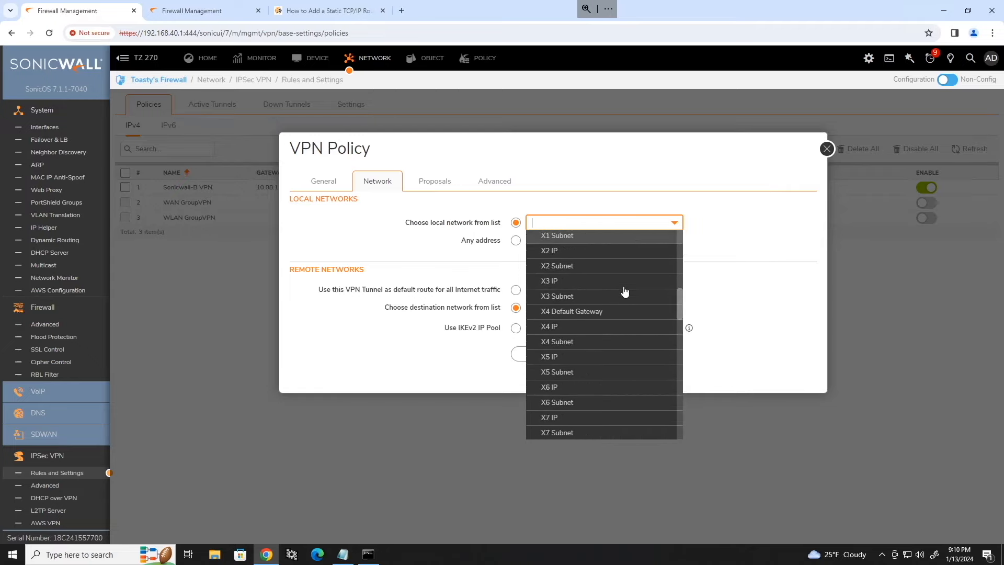
pyautogui.scroll(20, 625, 295)
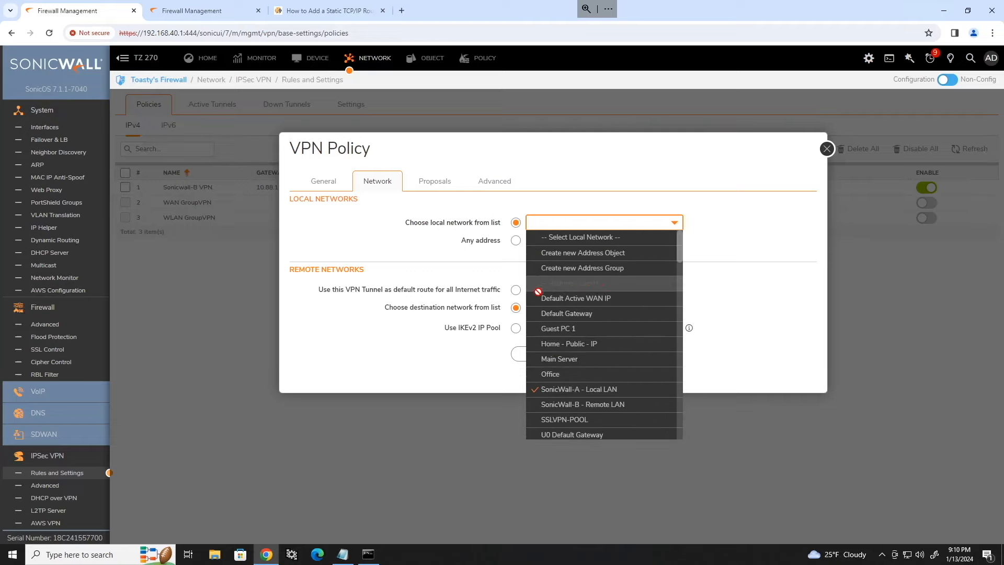
pyautogui.scroll(-10, 627, 308)
pyautogui.scroll(-4, 639, 314)
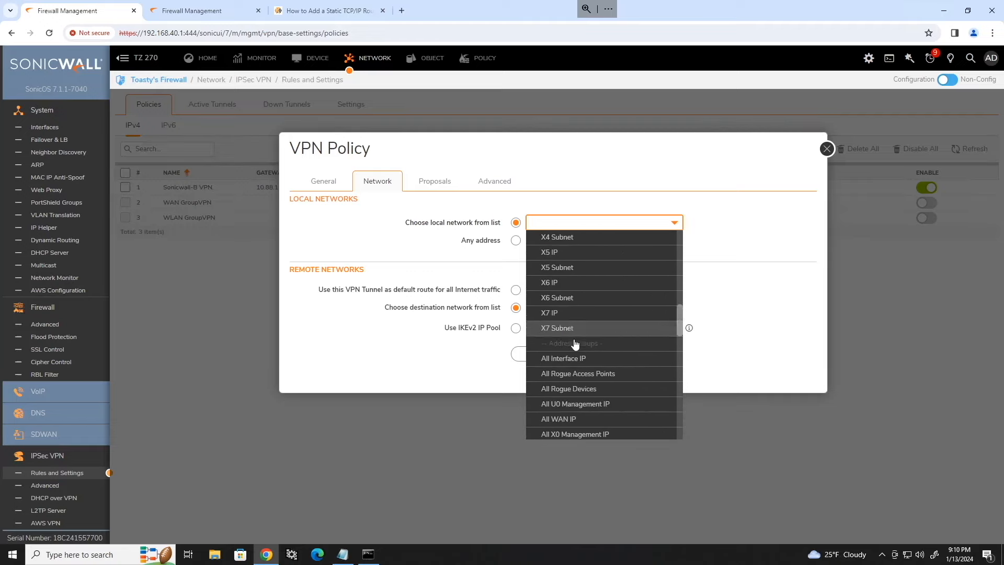
pyautogui.scroll(-10, 597, 340)
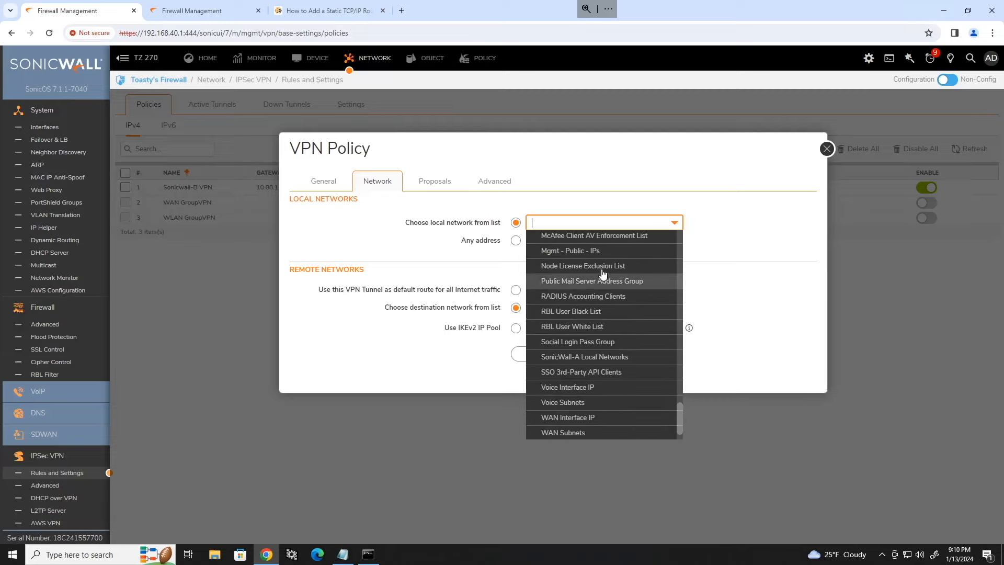
pyautogui.click(580, 361)
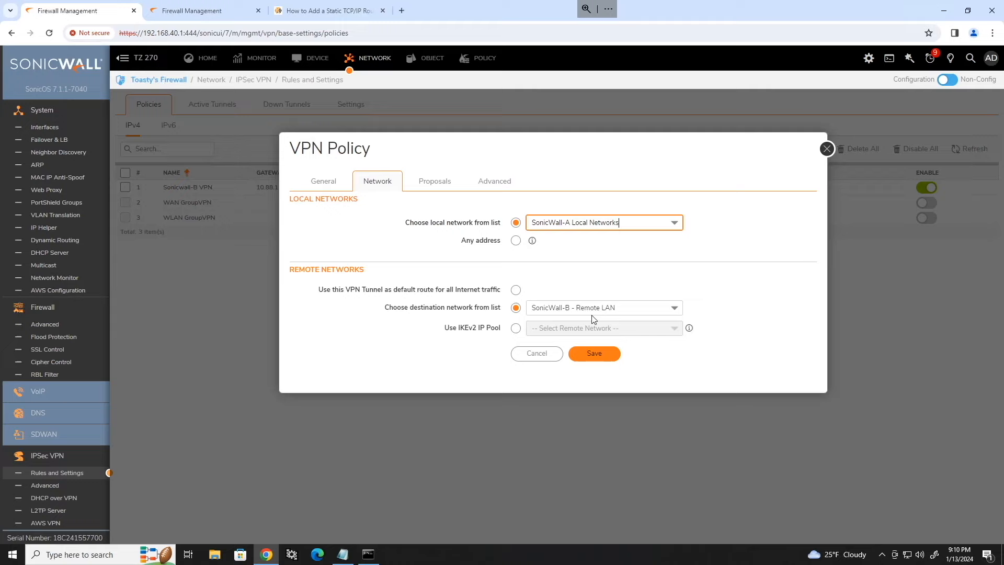
pyautogui.click(594, 354)
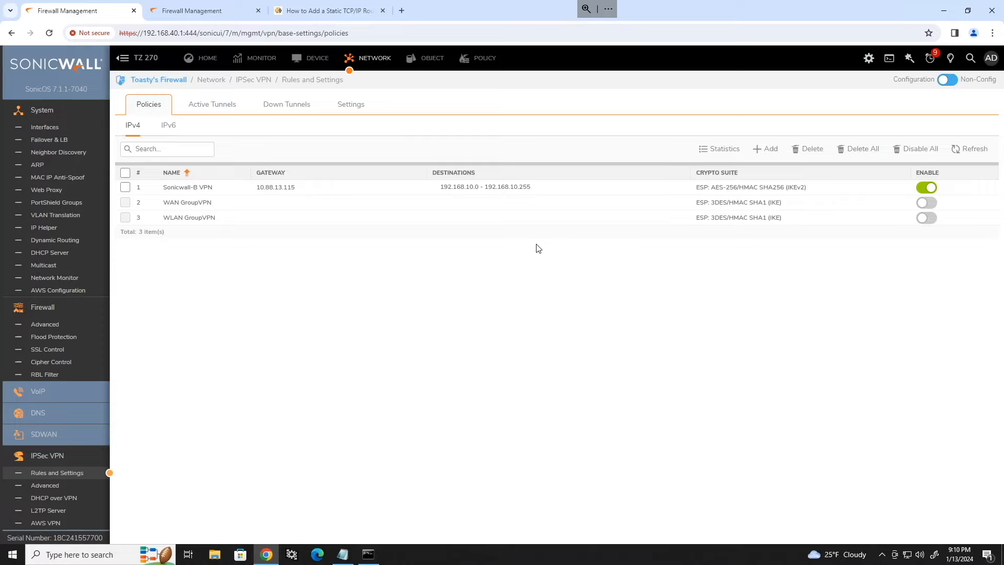
# Step: Refresh the VPN policy list, then view Toasty's Firewall interfaces and mark X0:V10's 192.168.45.1
pyautogui.click(969, 150)
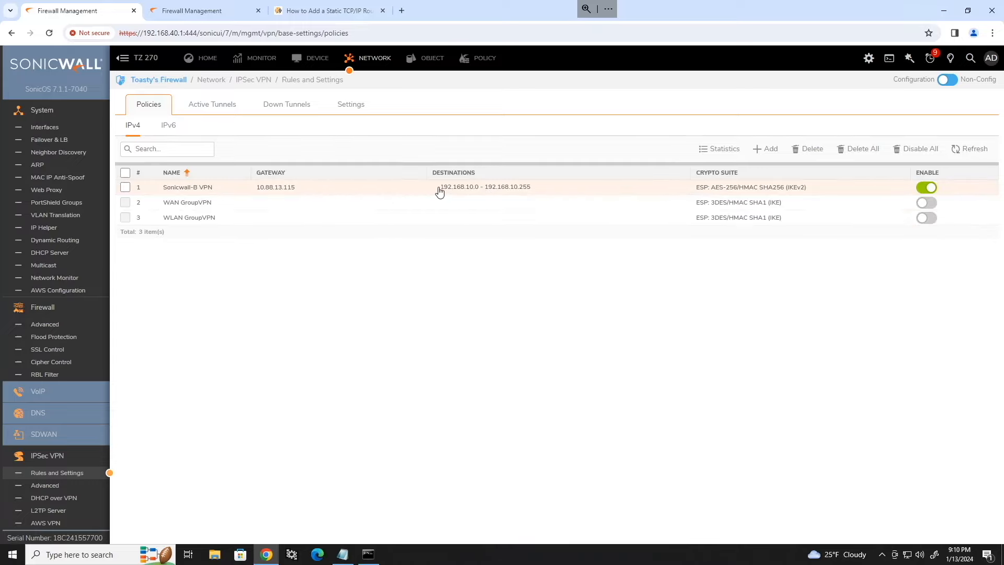
pyautogui.moveTo(425, 190)
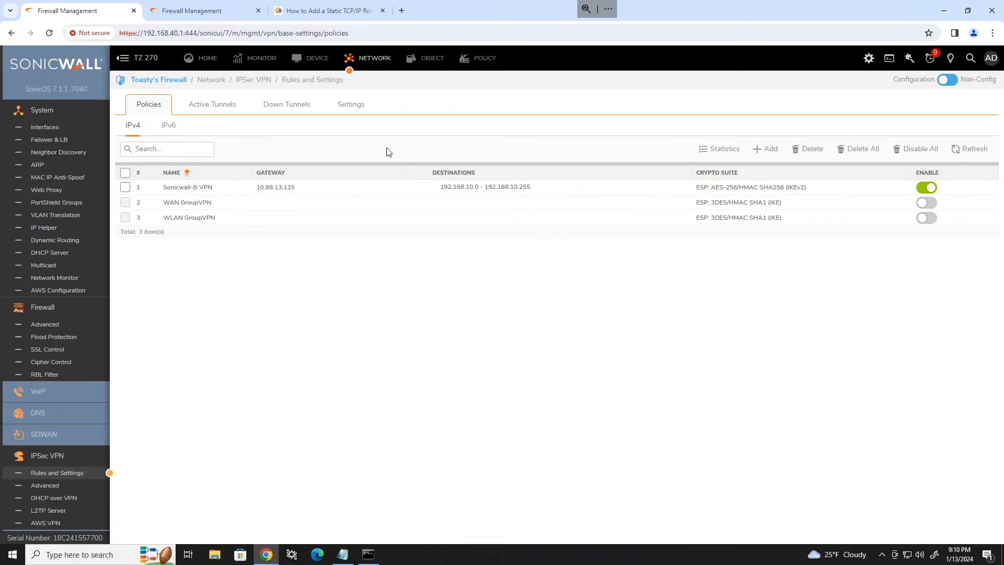
pyautogui.click(192, 12)
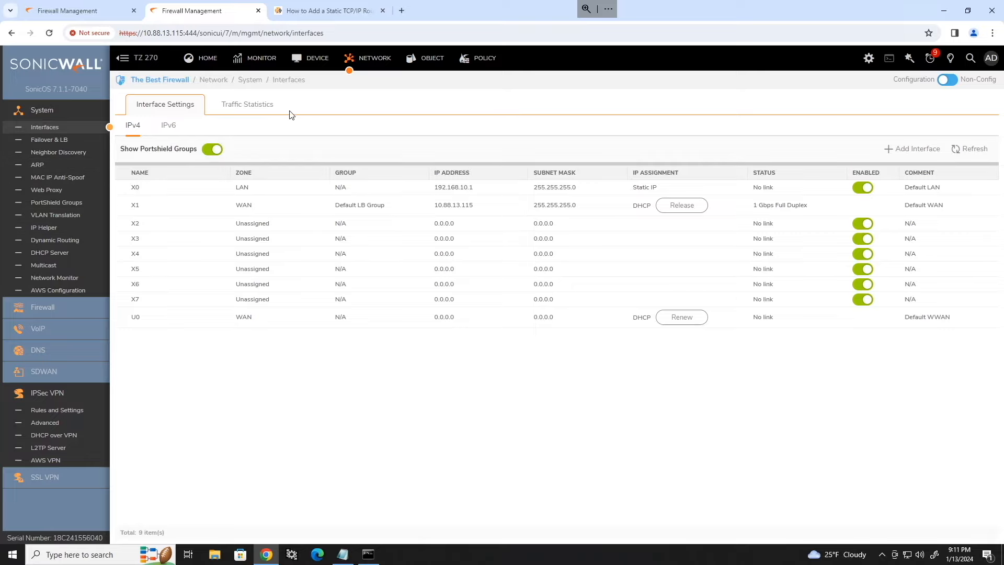
pyautogui.click(81, 11)
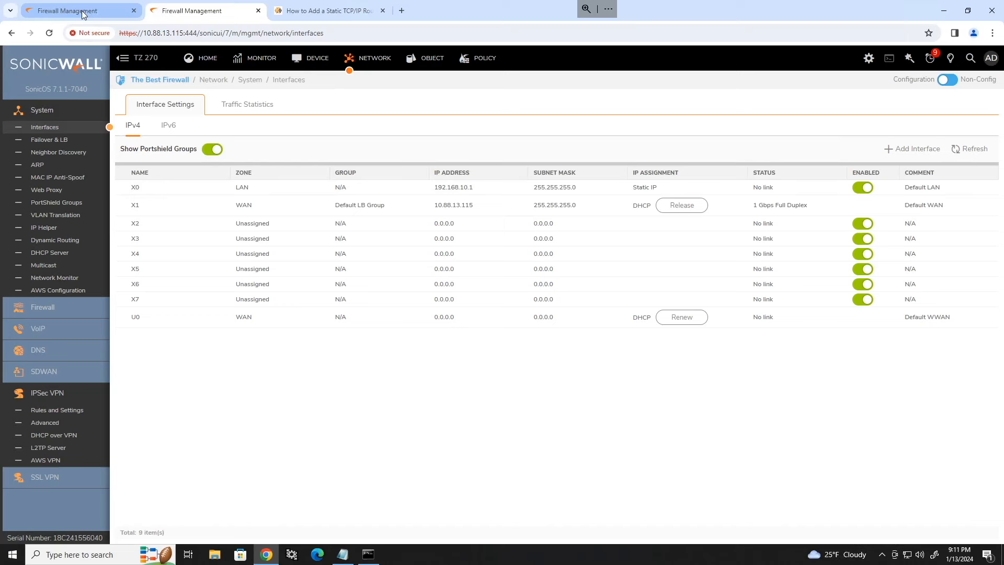
pyautogui.click(46, 128)
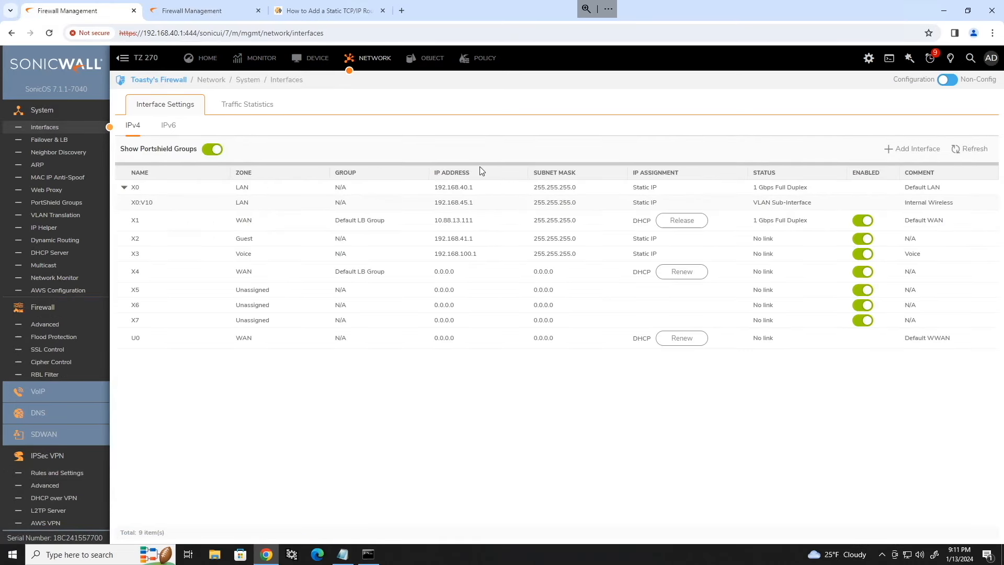
pyautogui.moveTo(473, 202); pyautogui.dragTo(433, 208)
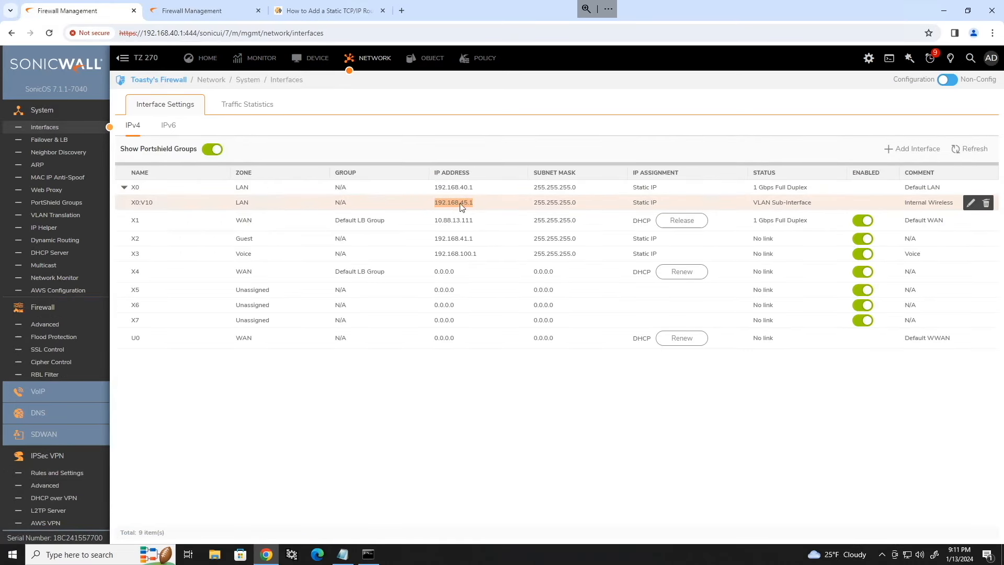
# Step: Note the X2 (192.168.41.1) and X3 (192.168.100.1) addresses, then open The Best Firewall's Address Objects
pyautogui.click(480, 243)
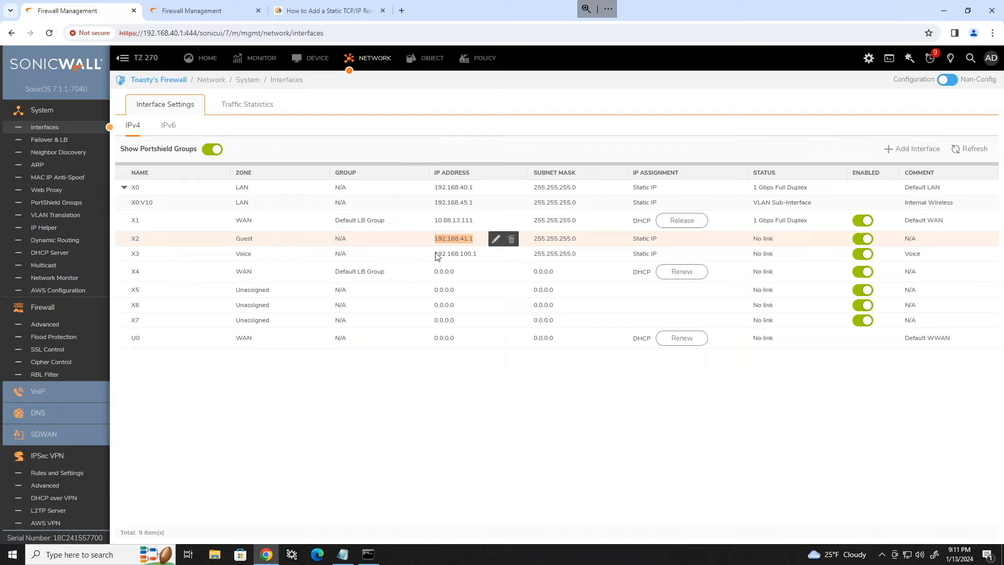
pyautogui.moveTo(474, 255); pyautogui.dragTo(429, 256)
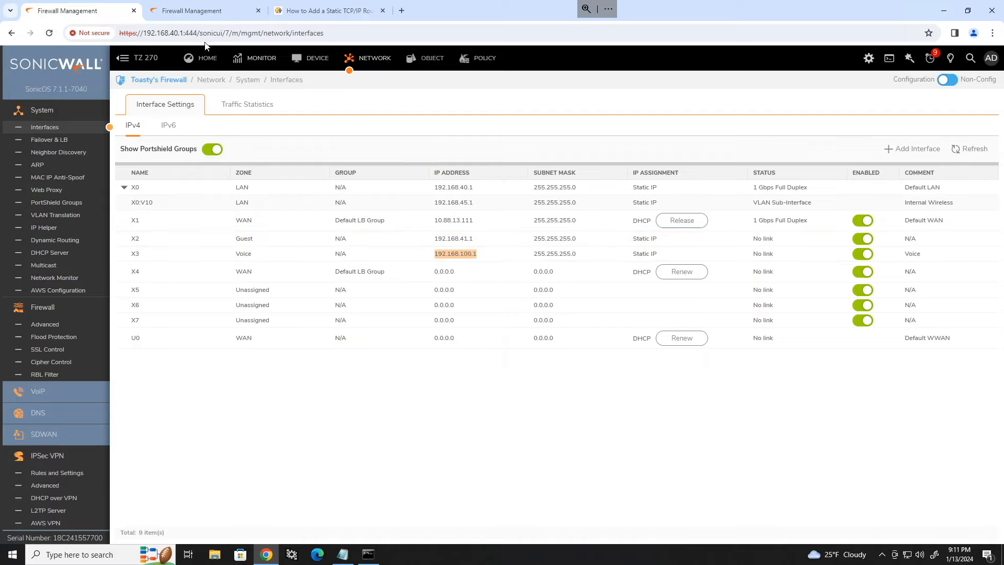
pyautogui.click(195, 10)
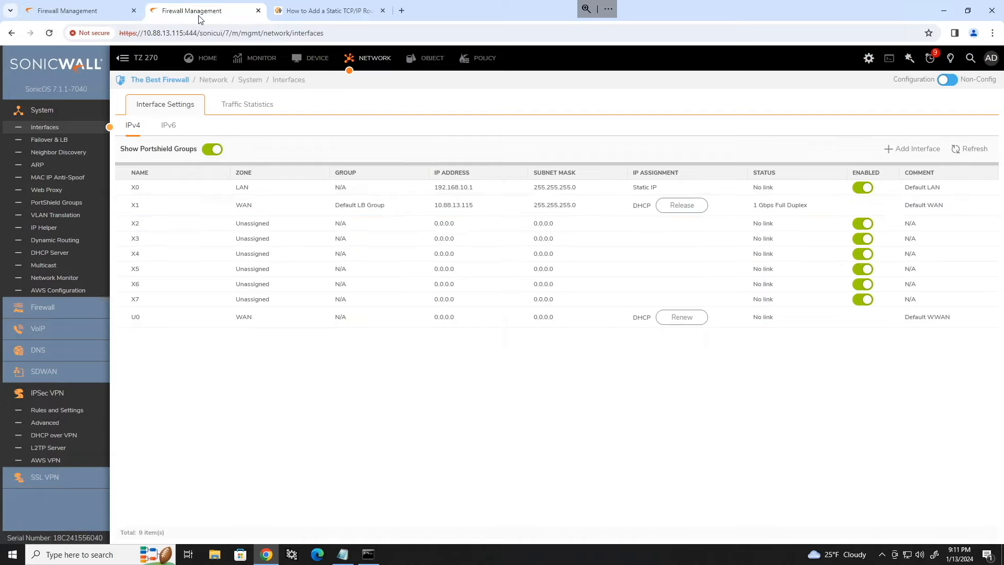
pyautogui.click(413, 60)
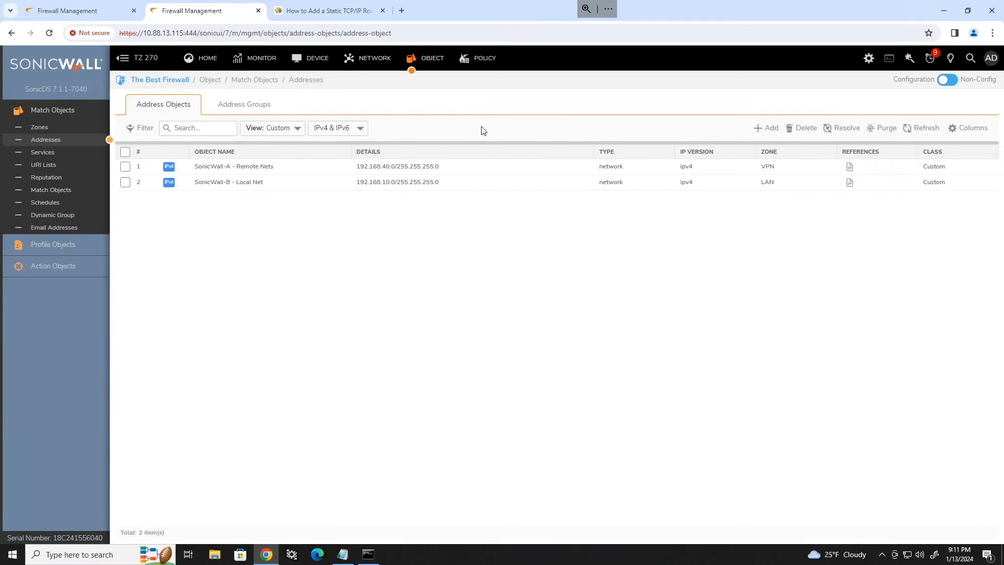
# Step: Create VPN-zone network object SonicWall-A V10 Net for 192.168.45.0/24
pyautogui.click(763, 131)
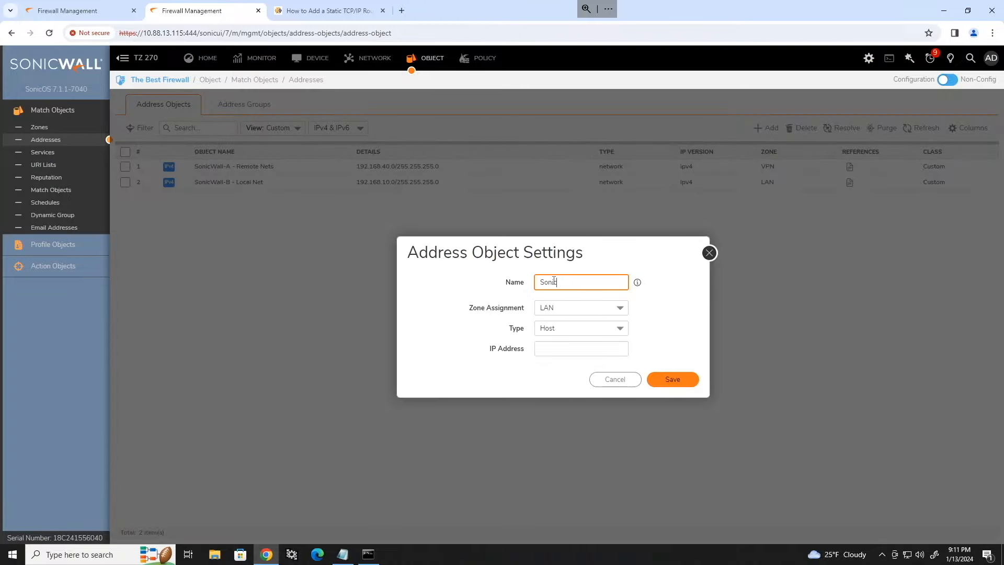
pyautogui.write('SonicWall-A V10 Net')
pyautogui.click(578, 307)
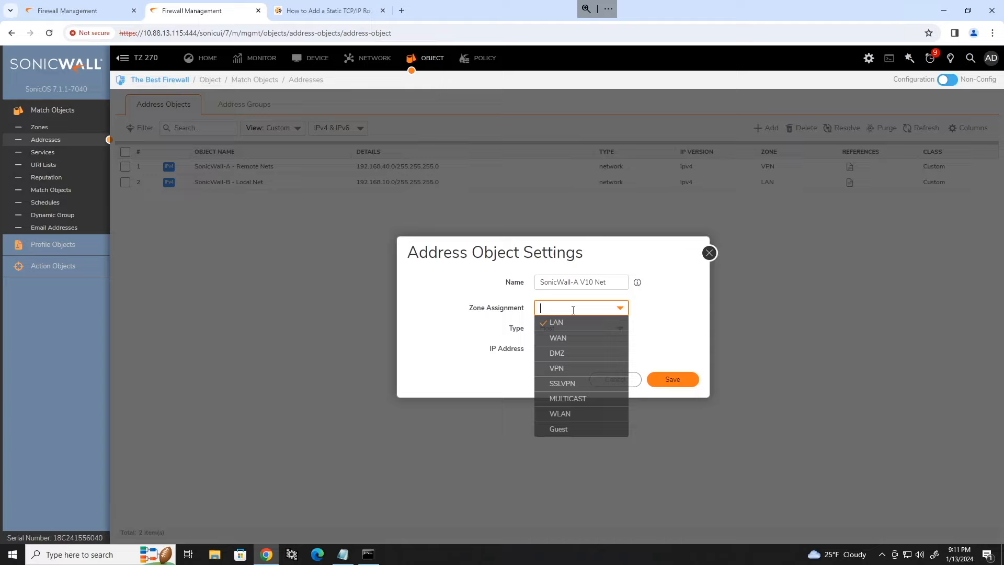
pyautogui.click(570, 374)
pyautogui.click(601, 335)
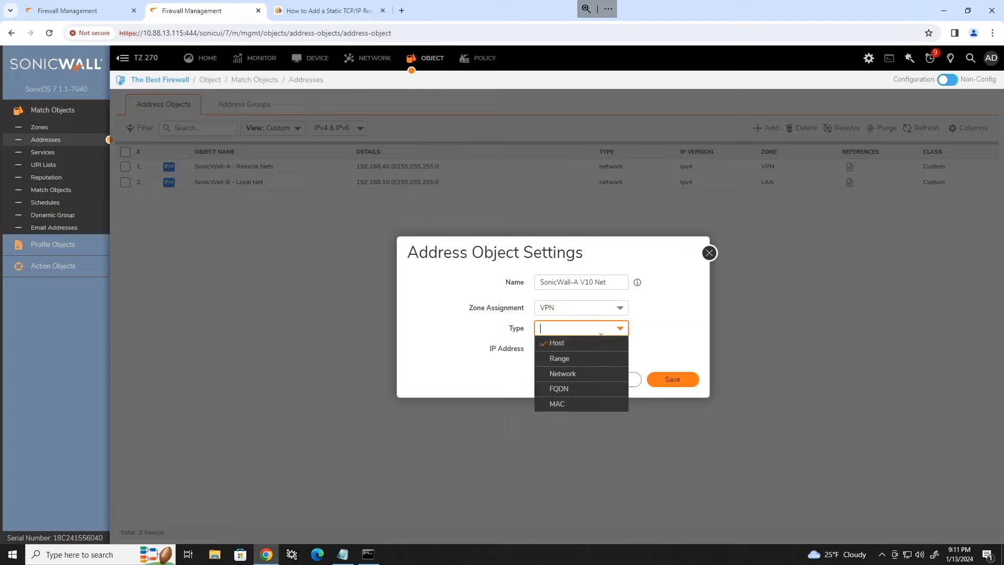
pyautogui.click(583, 375)
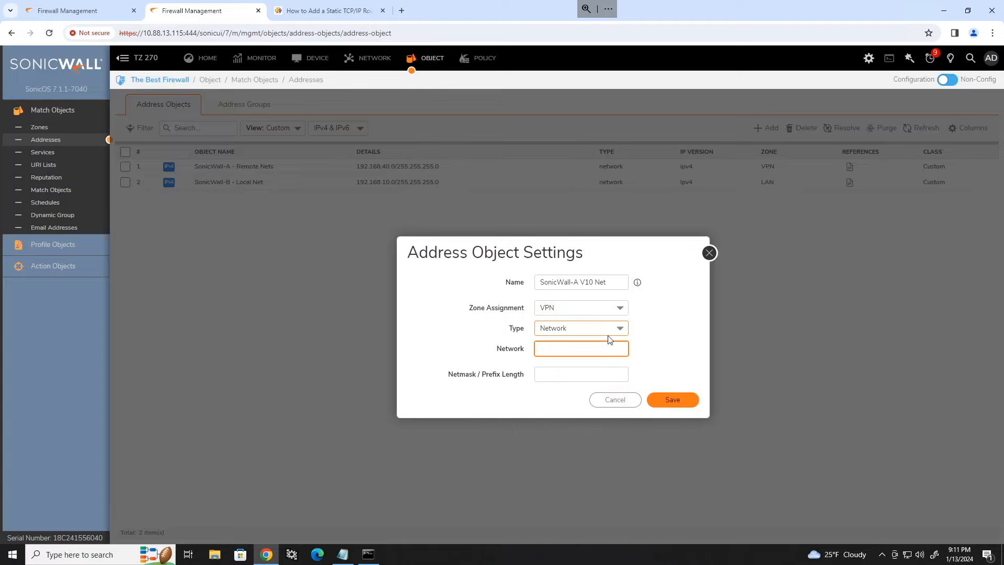
pyautogui.write('192.168.45.')
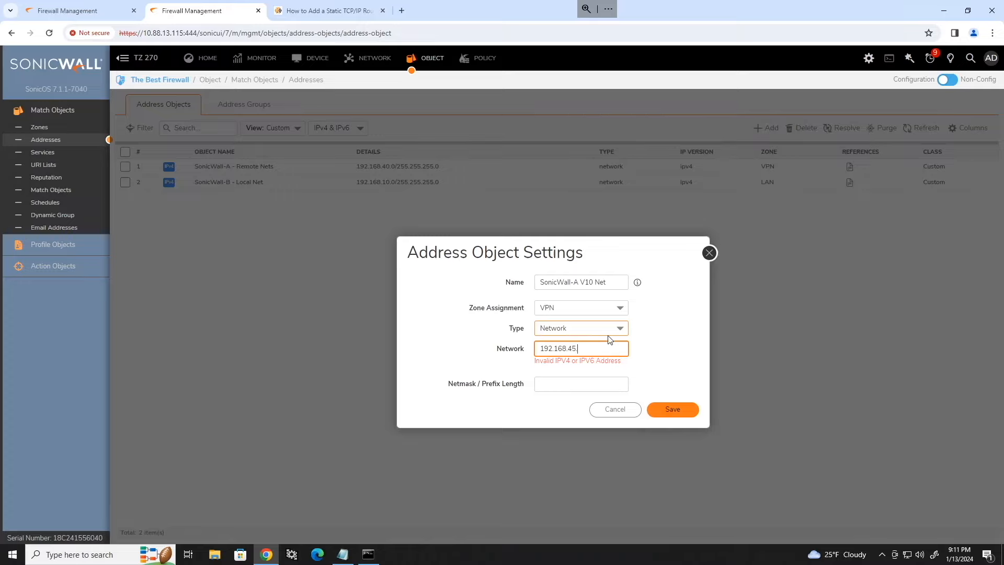
pyautogui.write('0')
pyautogui.press('Tab')
pyautogui.write('/24')
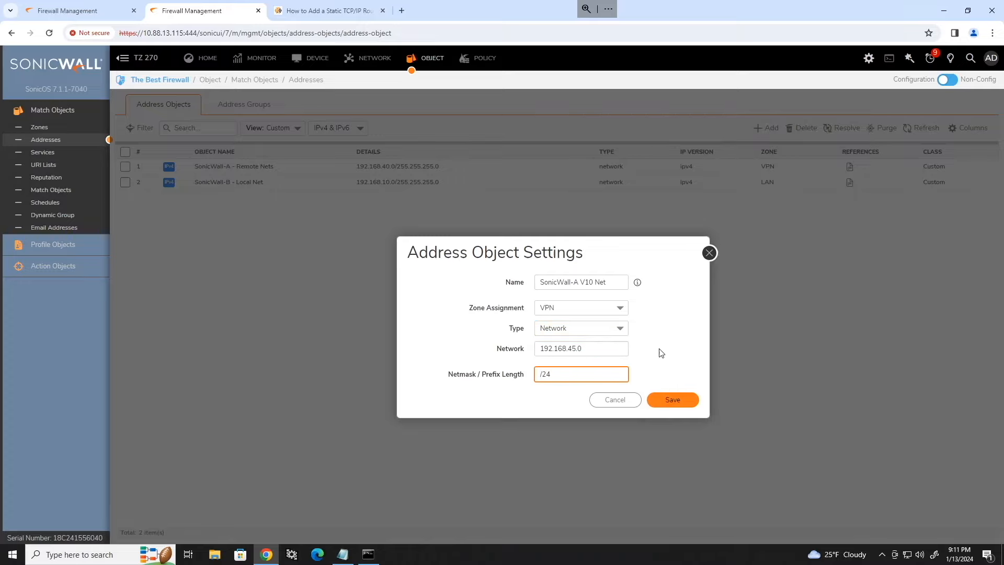
pyautogui.click(673, 400)
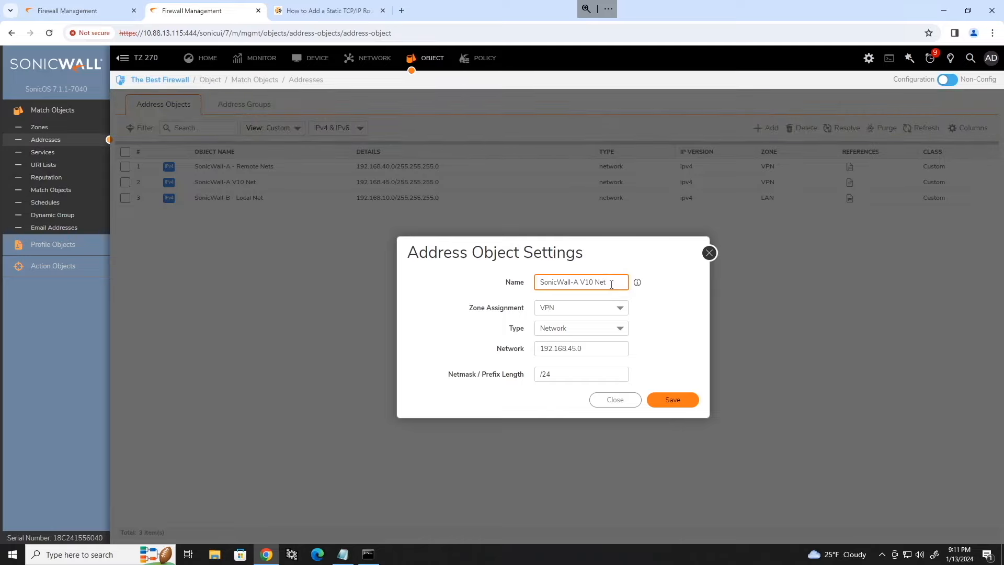
# Step: Create SonicWall-A Guest Net for the 192.168.41.0 guest subnet
pyautogui.doubleClick(591, 282)
pyautogui.write('Guest')
pyautogui.click(576, 348)
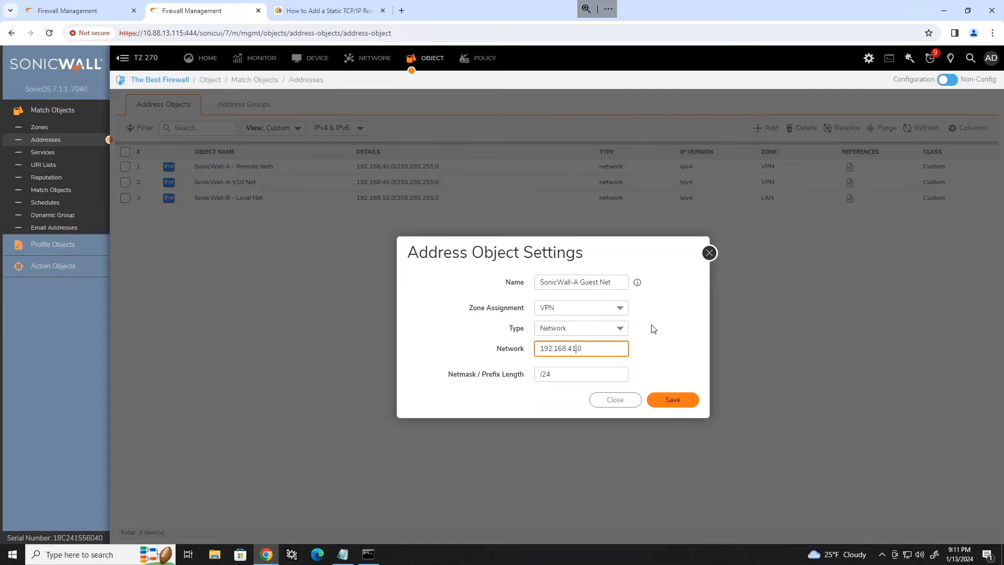
pyautogui.click(665, 404)
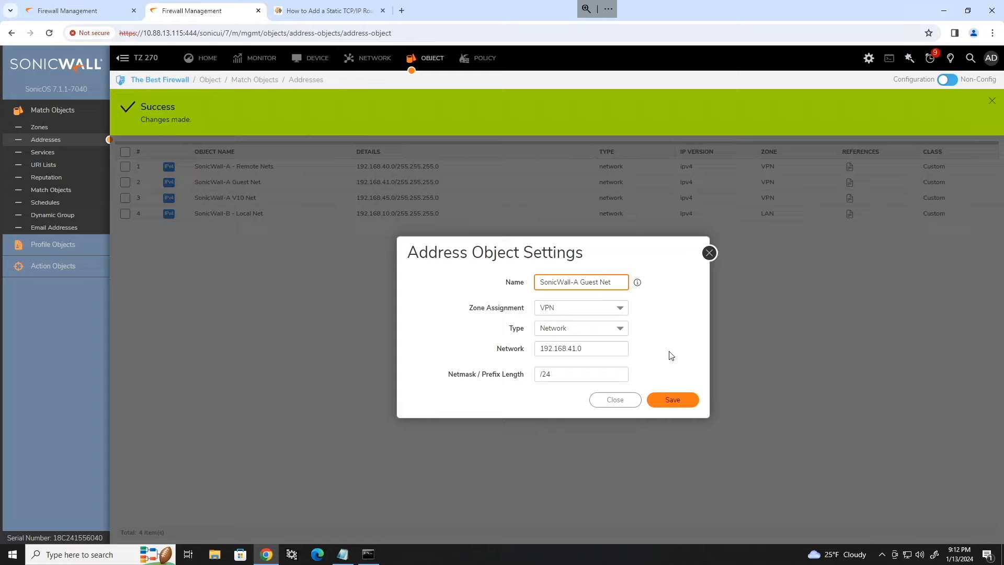
# Step: Create SonicWall-A Voice Net for 192.168.100.0/24 and close the dialog
pyautogui.doubleClick(589, 282)
pyautogui.write('Voice')
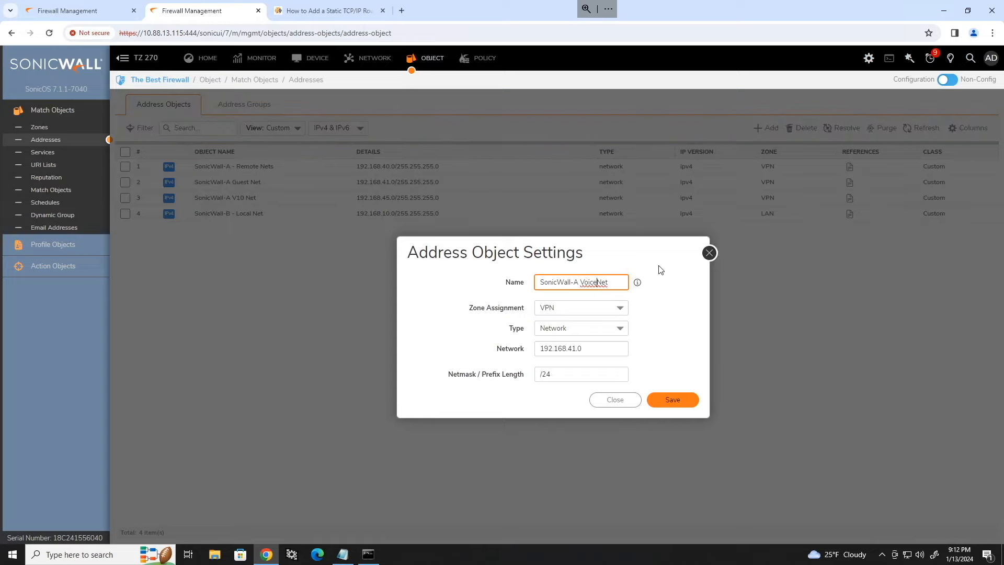
pyautogui.click(573, 349)
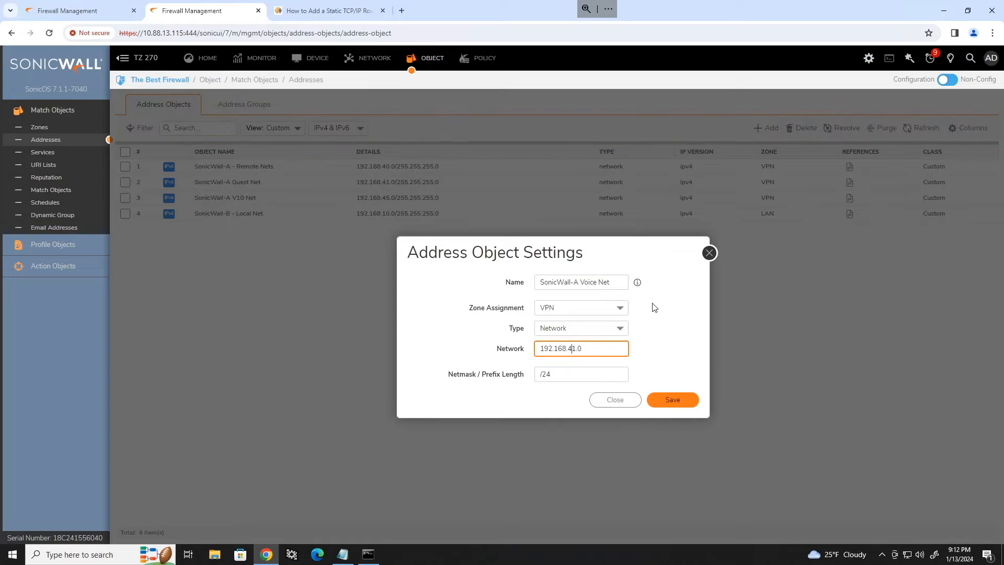
pyautogui.press('BackSpace')
pyautogui.press('Delete')
pyautogui.press('Delete')
pyautogui.write('100')
pyautogui.click(670, 399)
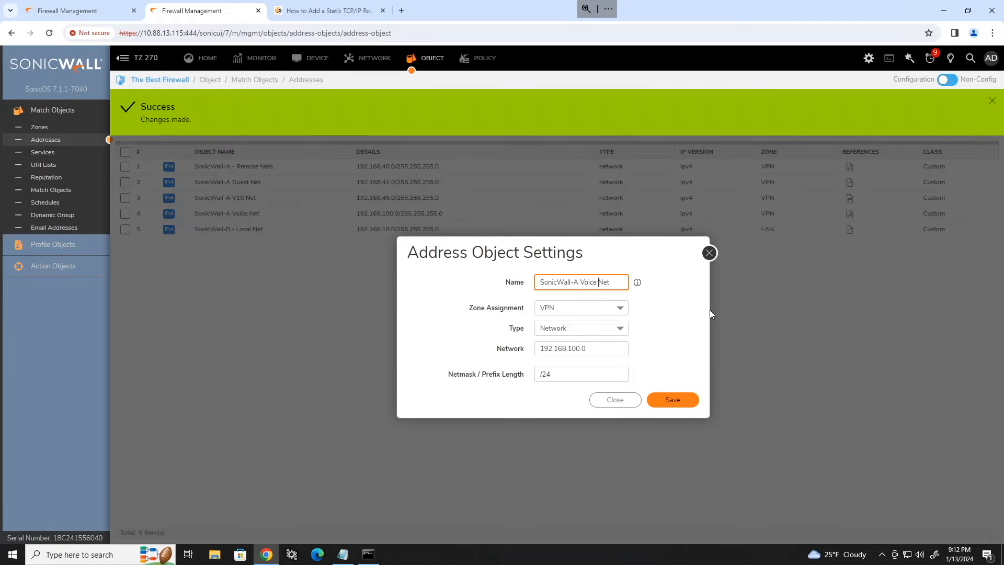
pyautogui.click(710, 253)
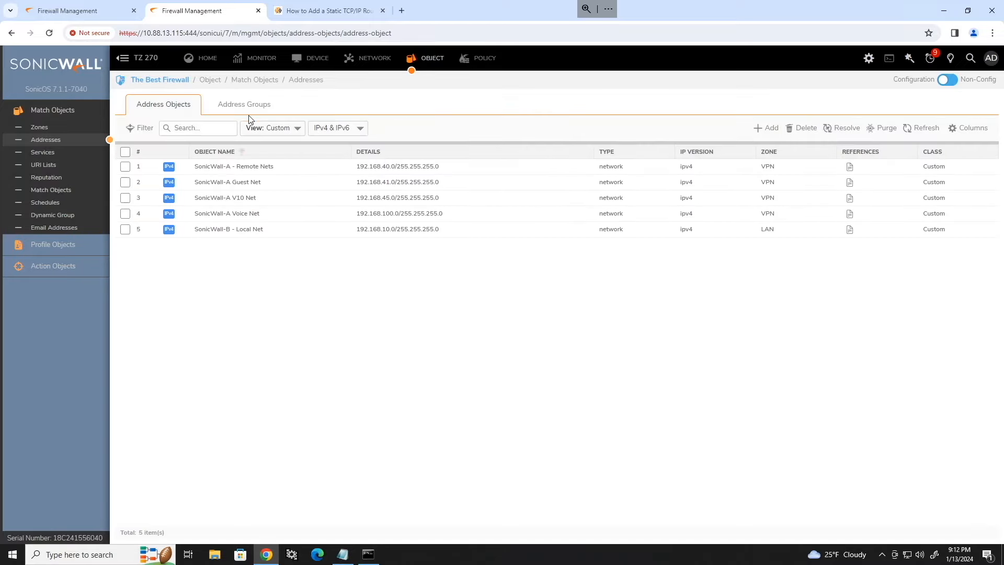
# Step: Start a new address group 'SonicWall-A Remote Networks' and filter objects by 'Sonicwa'
pyautogui.click(246, 104)
pyautogui.click(734, 129)
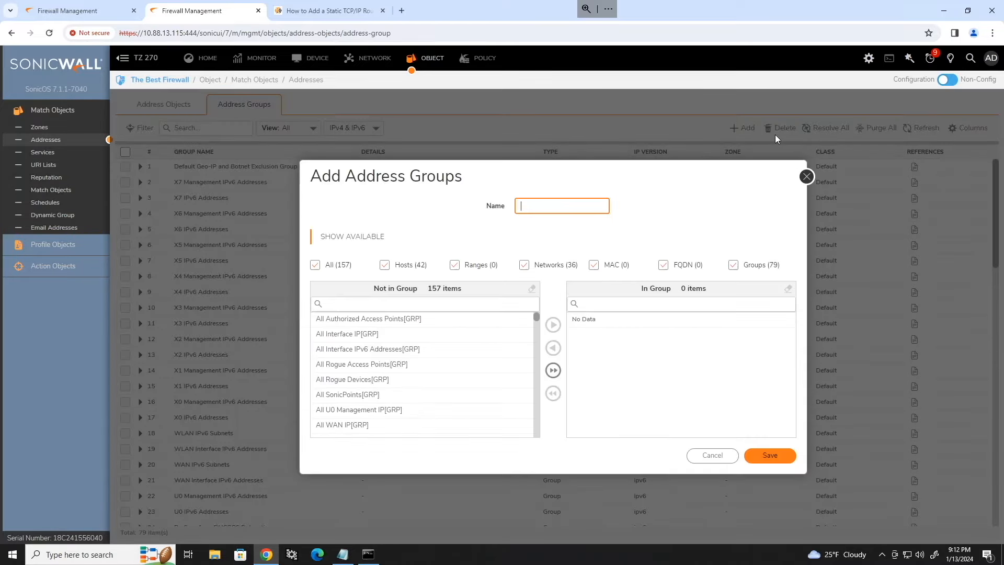
pyautogui.write('SonicWall-A Remote Networks')
pyautogui.click(525, 237)
pyautogui.click(391, 302)
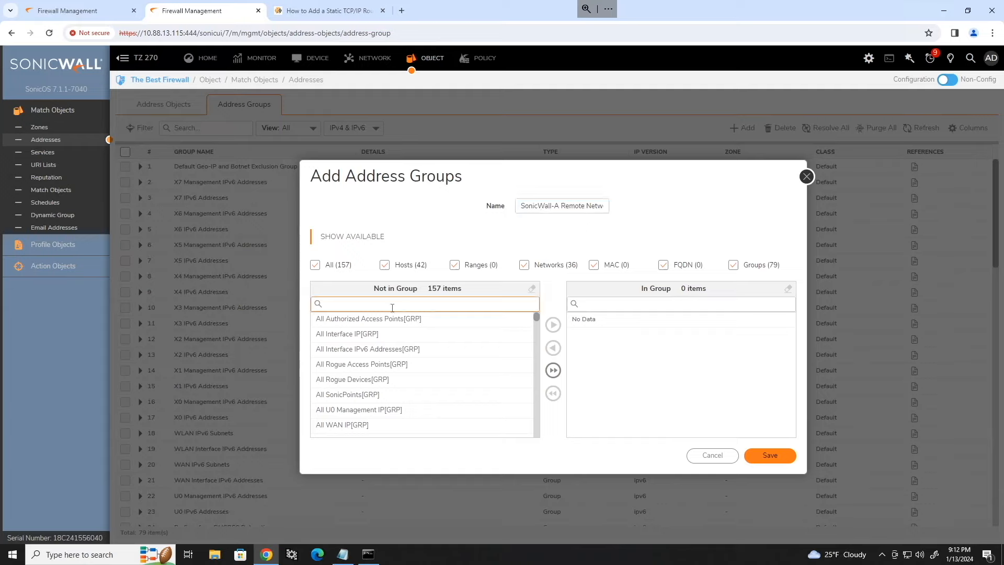
pyautogui.write('Sonicwa')
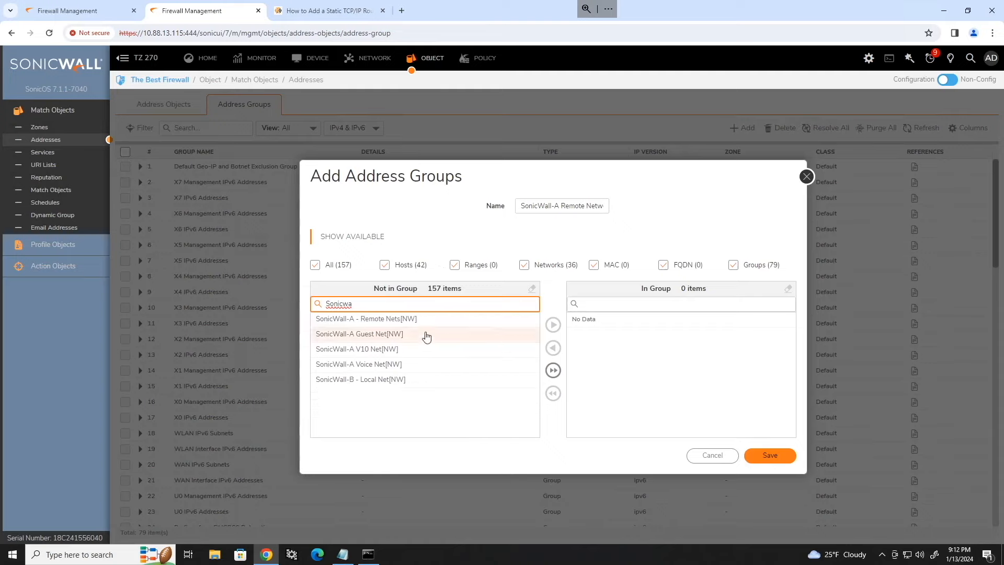
# Step: Add the V10, Voice, Guest and Remote Nets objects to the group and save it
pyautogui.click(463, 350)
pyautogui.click(553, 324)
pyautogui.click(426, 350)
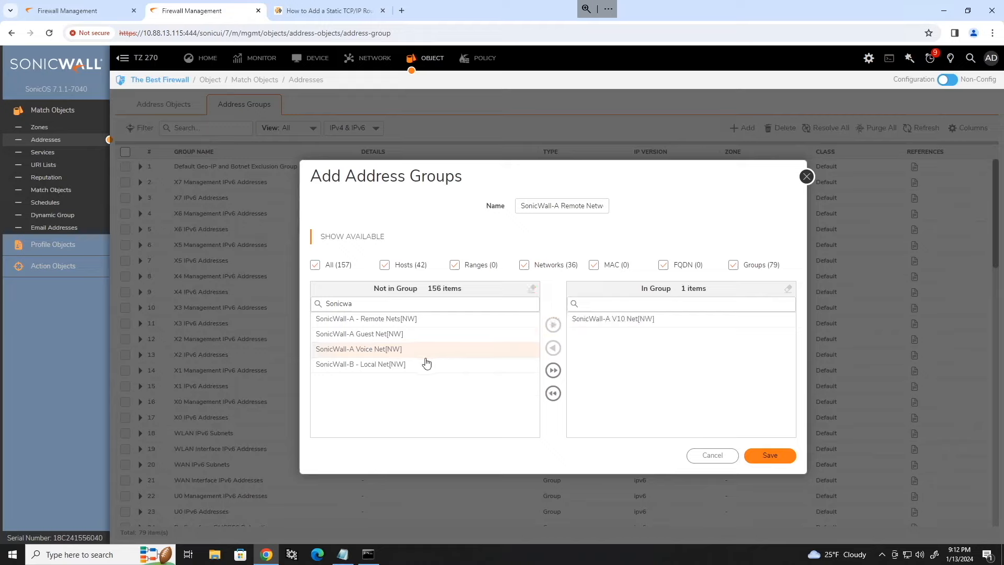
pyautogui.click(553, 324)
pyautogui.click(439, 334)
pyautogui.click(553, 324)
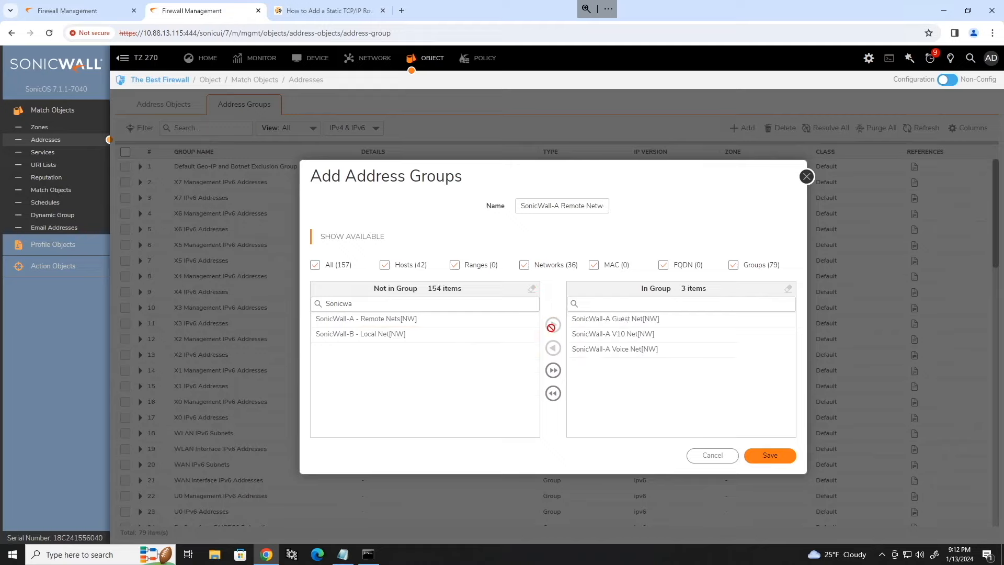
pyautogui.click(372, 324)
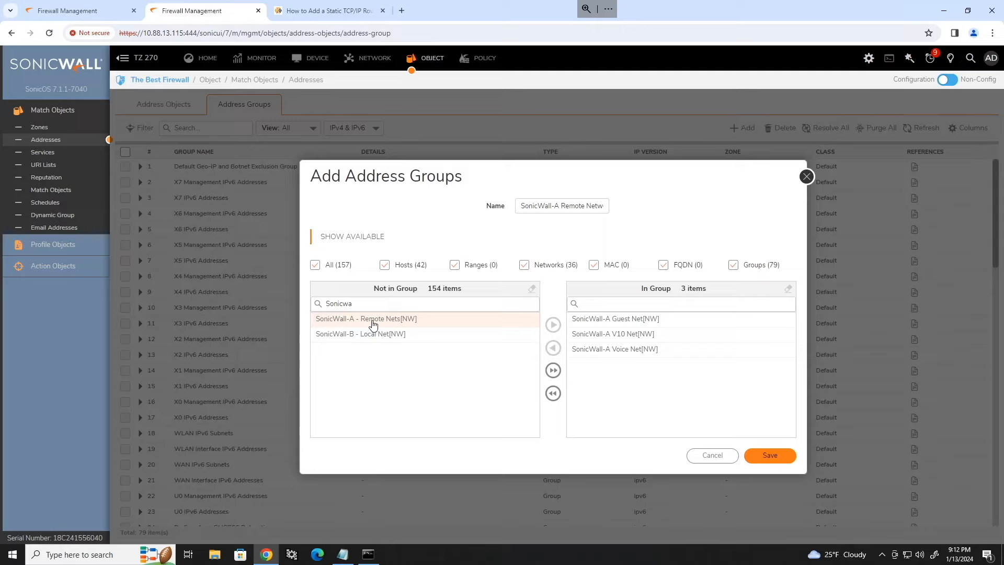
pyautogui.click(373, 323)
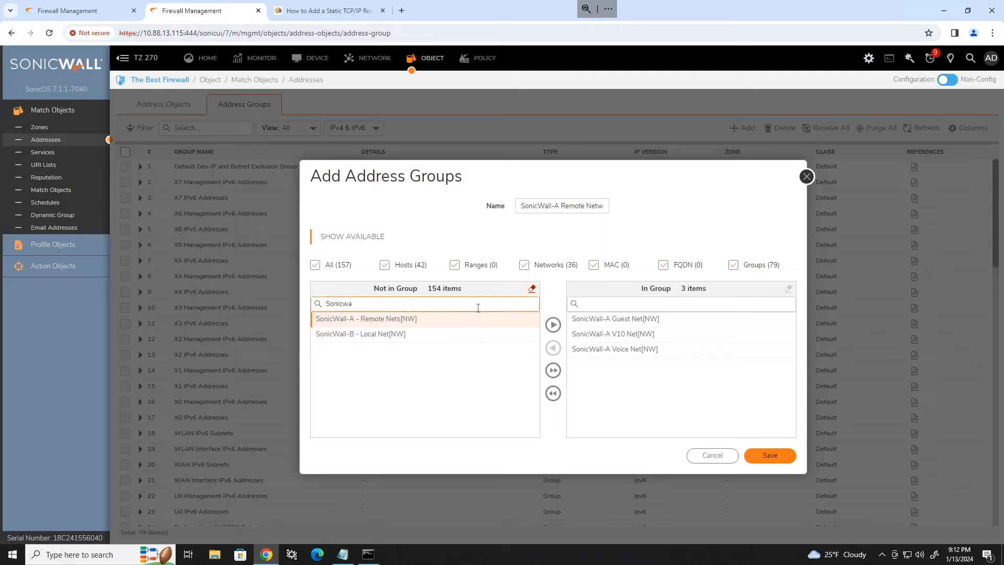
pyautogui.click(553, 325)
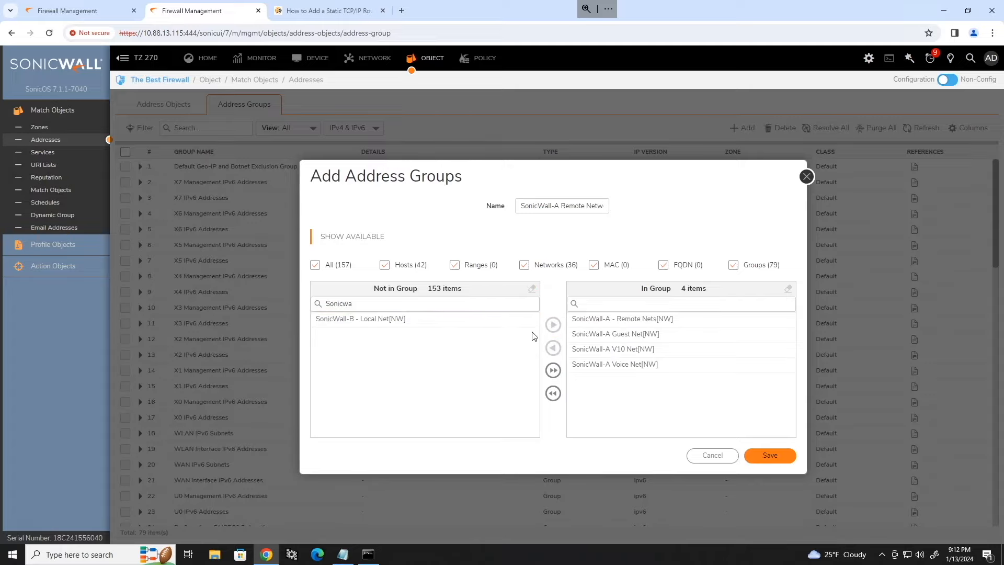
pyautogui.click(765, 454)
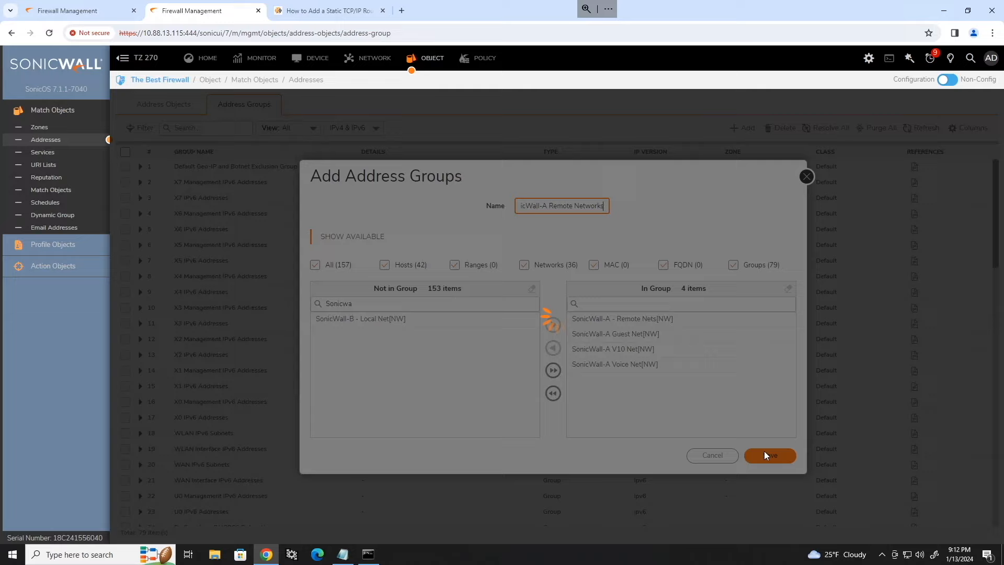
pyautogui.click(807, 177)
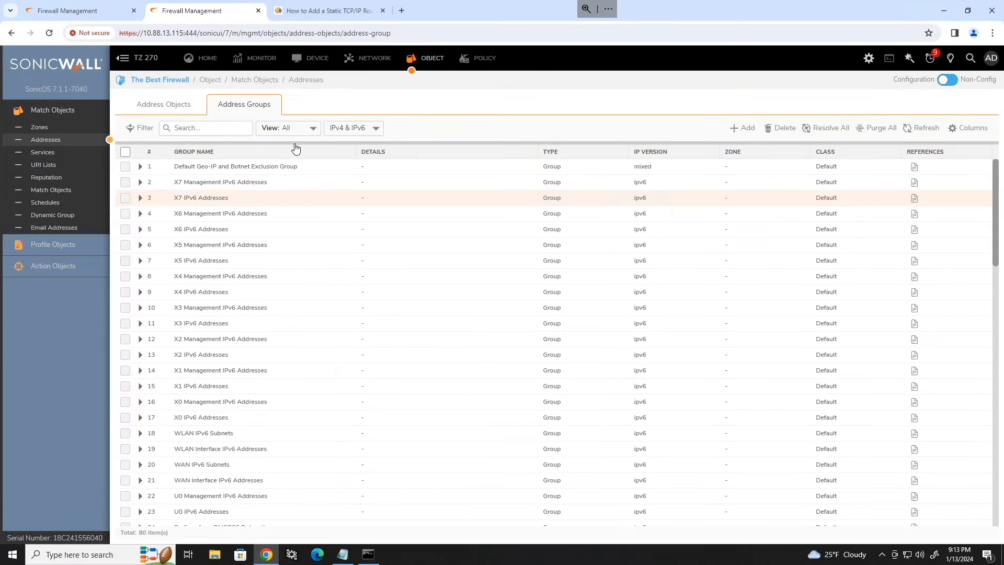
# Step: Refresh The Best Firewall's IPsec VPN rules and edit the SonicWall-A VPN policy (gateway 10.88.13.111)
pyautogui.click(375, 64)
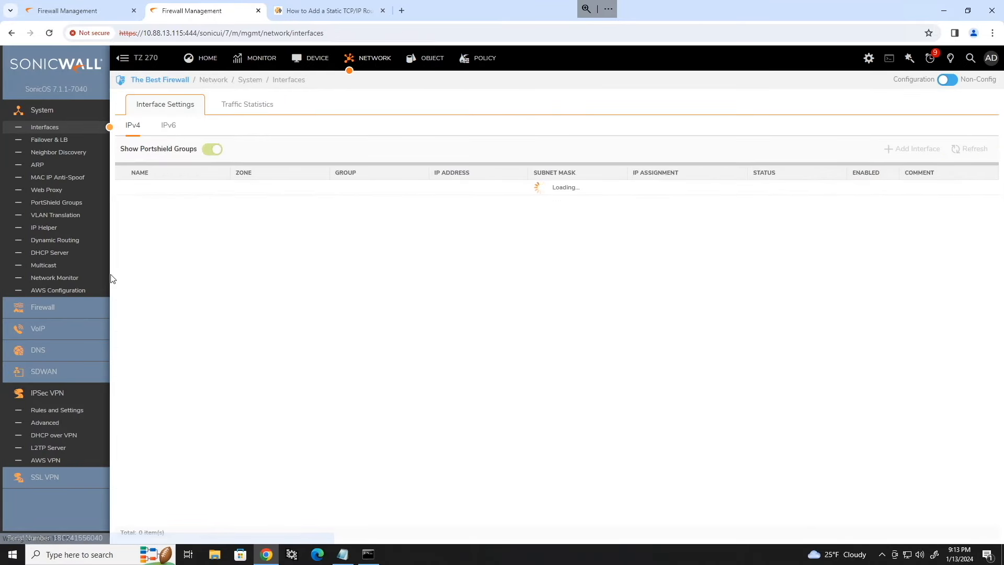
pyautogui.click(63, 410)
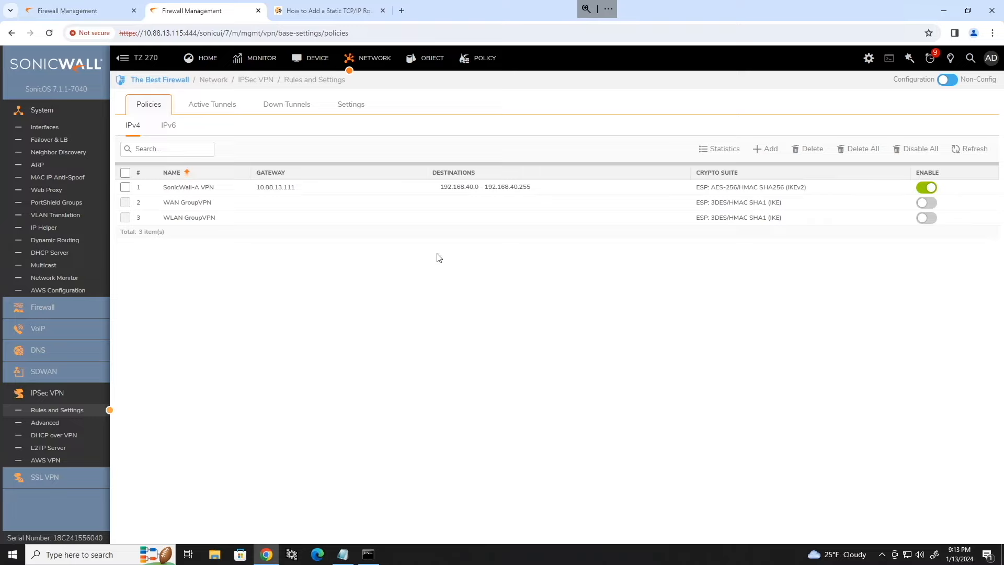
pyautogui.moveTo(461, 189)
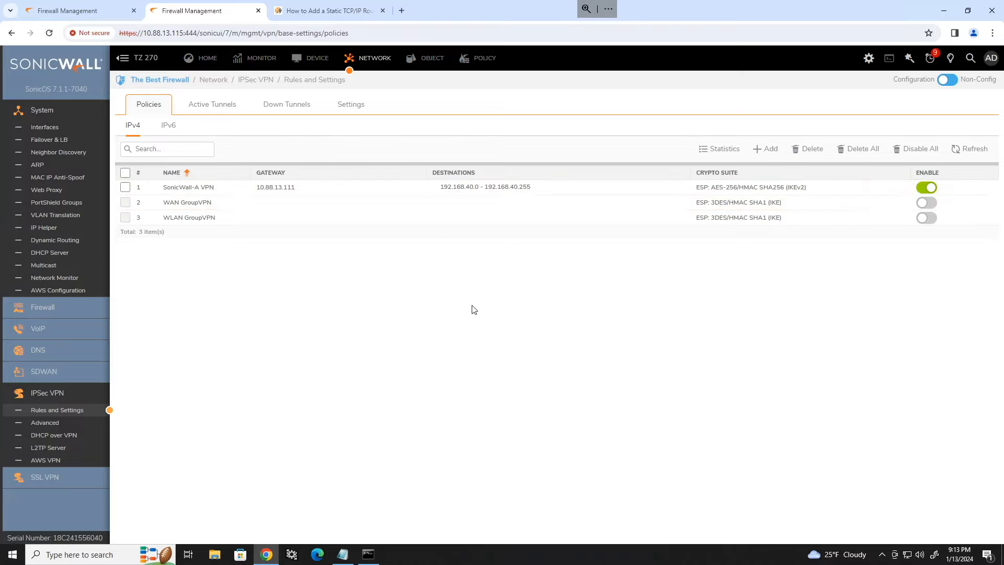
pyautogui.click(968, 150)
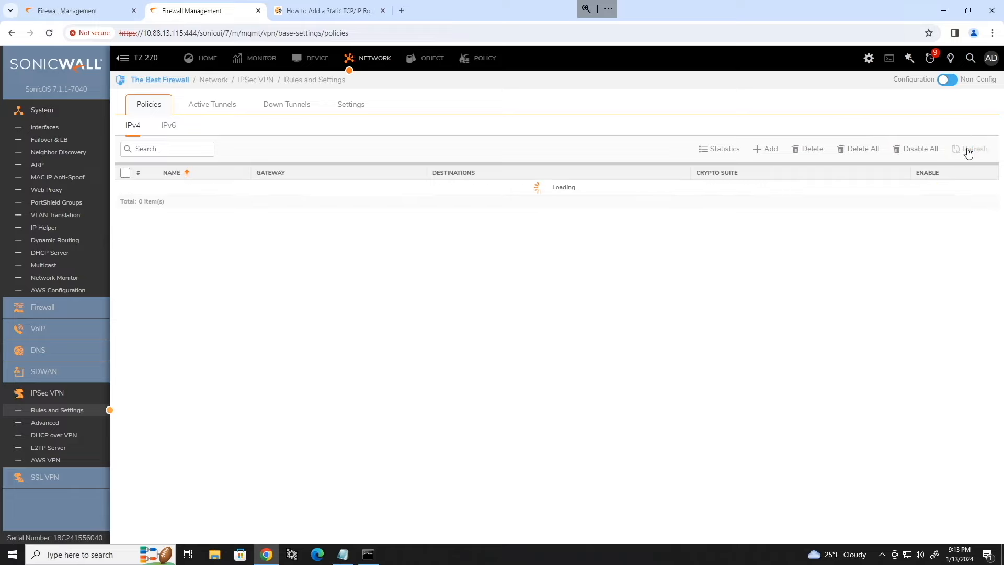
pyautogui.click(967, 151)
pyautogui.click(966, 150)
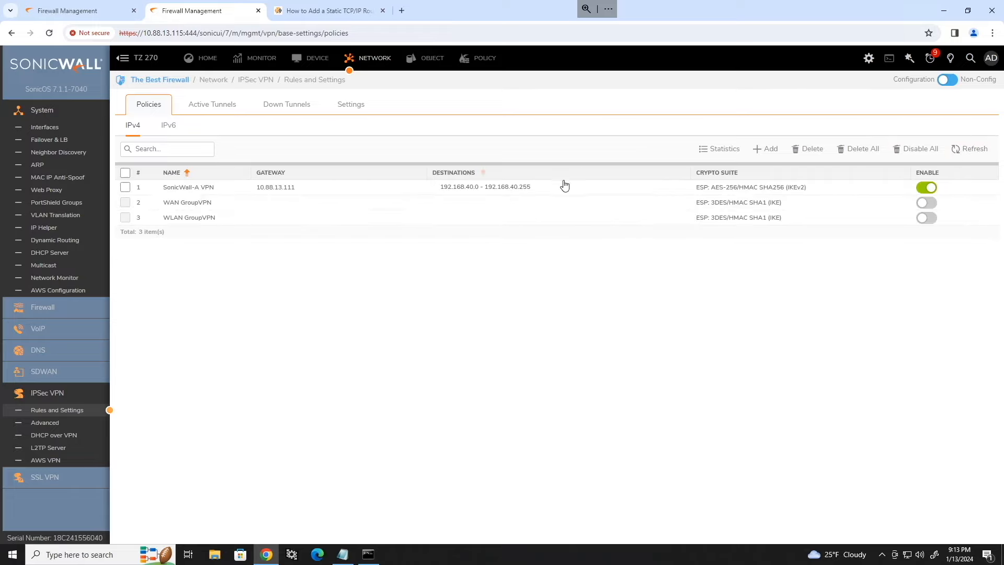
pyautogui.click(574, 188)
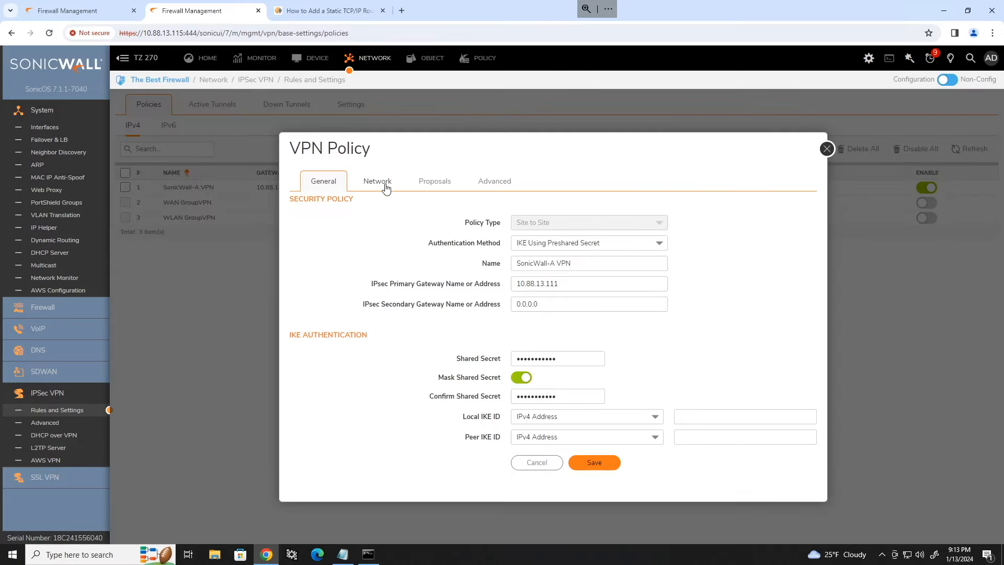
# Step: Choose SonicWall-A Remote Networks as the policy's destination network and save it
pyautogui.click(386, 186)
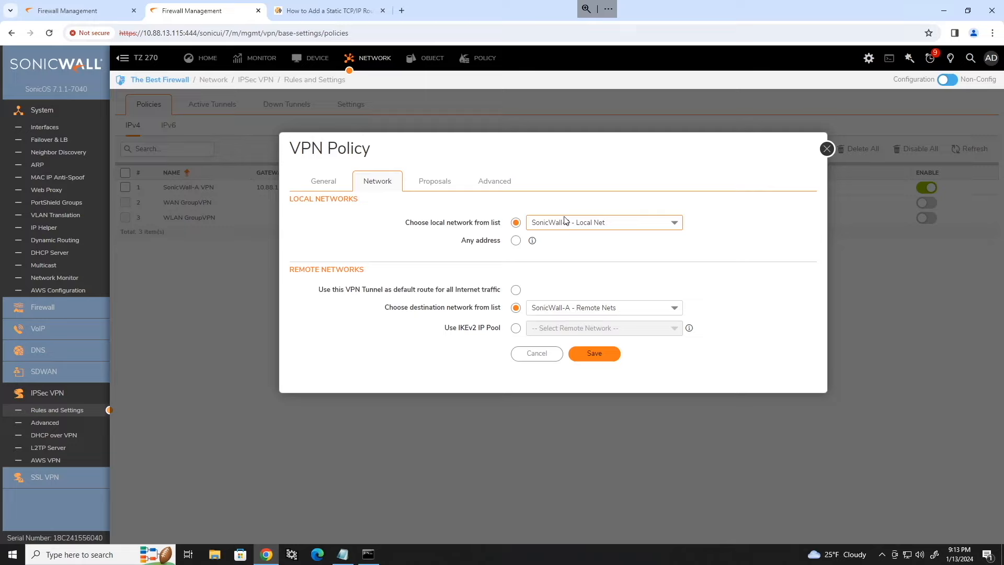
pyautogui.click(675, 309)
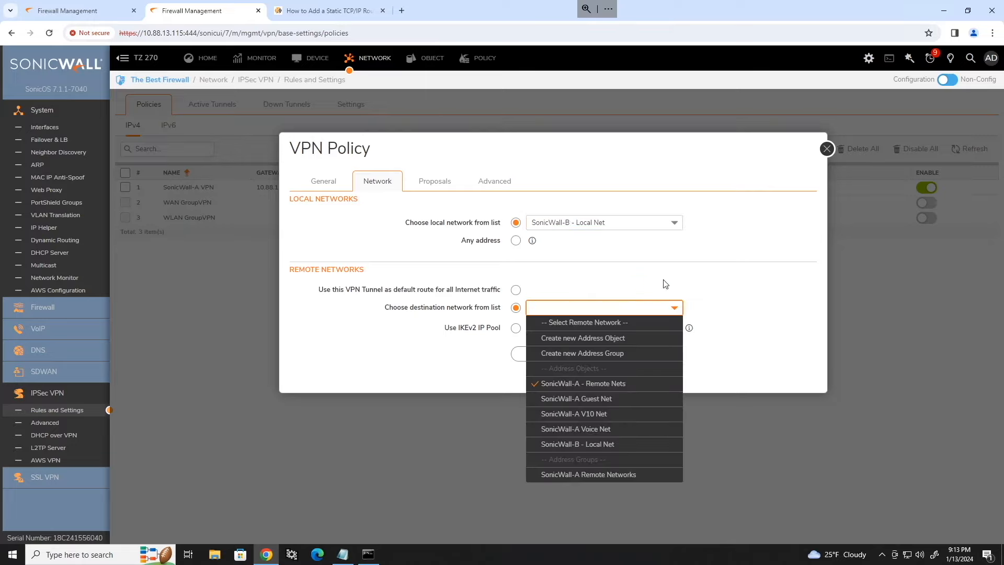
pyautogui.write('soni')
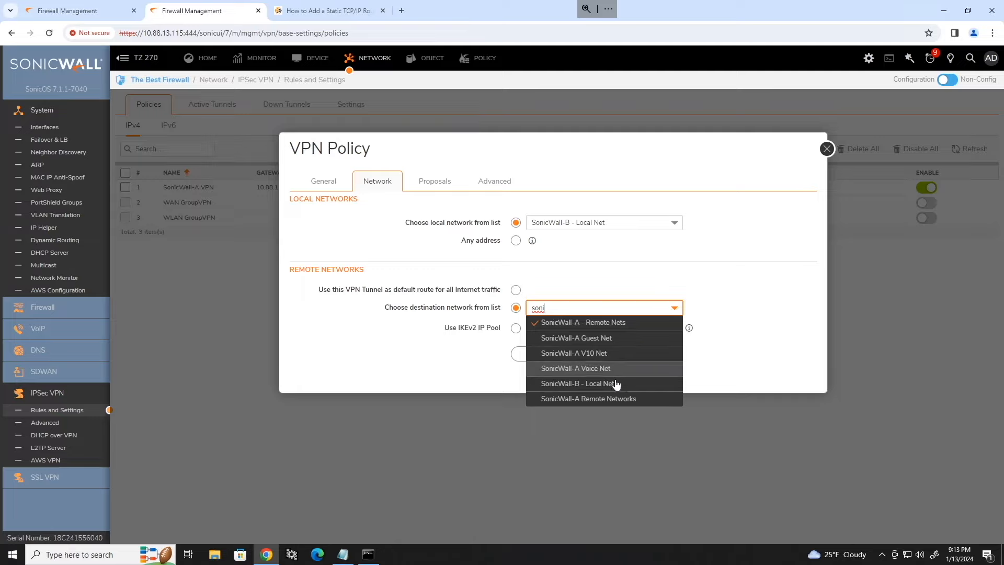
pyautogui.click(607, 400)
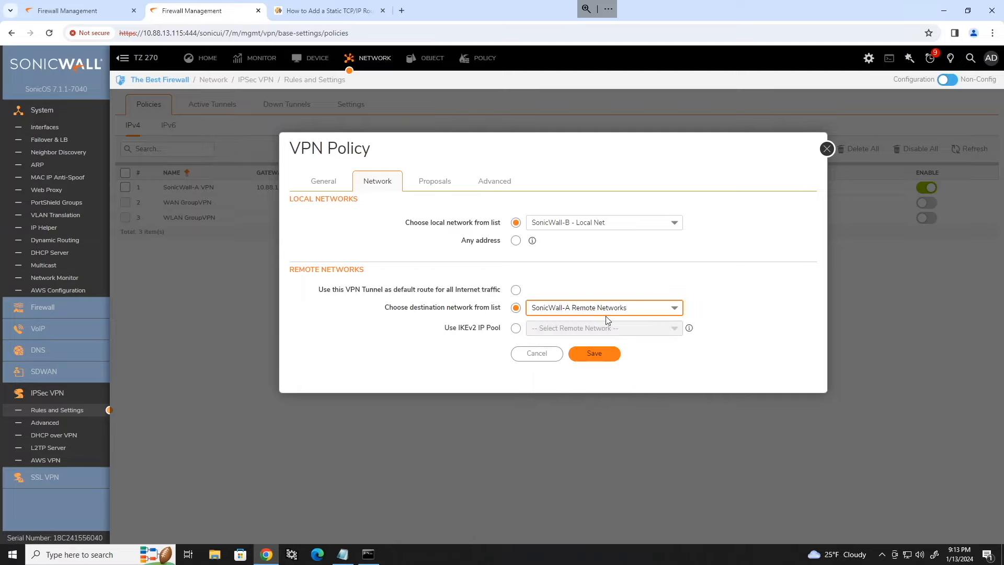
pyautogui.click(587, 356)
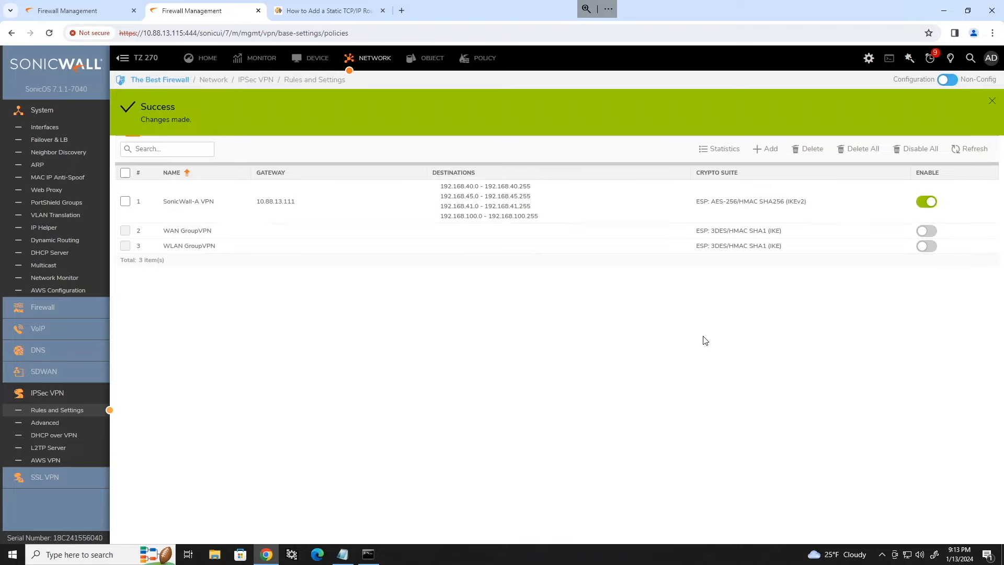
# Step: Refresh the VPN policy list and check its destination ranges and gateway 10.88.13.111
pyautogui.click(984, 156)
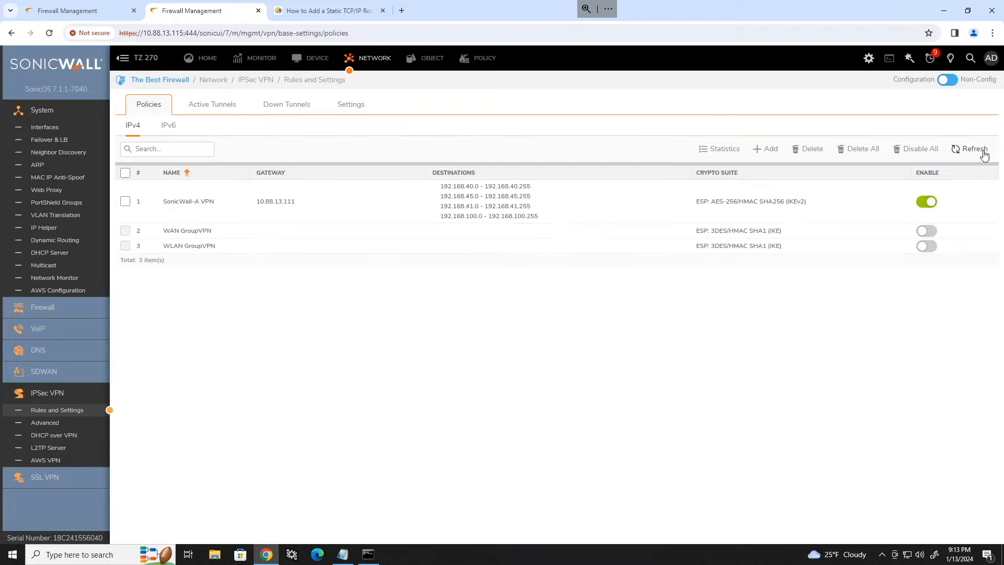
pyautogui.click(984, 155)
pyautogui.click(983, 153)
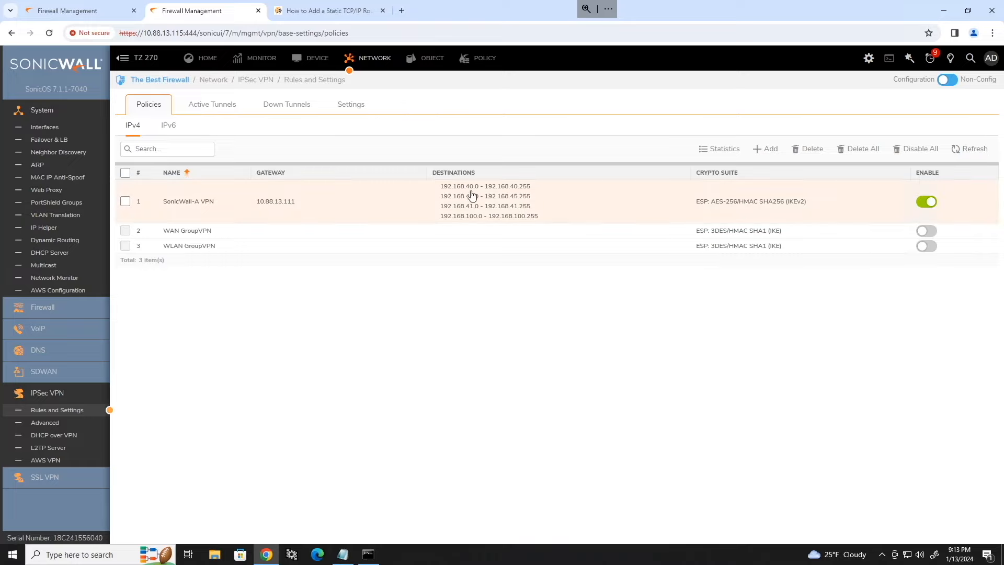
pyautogui.moveTo(438, 187); pyautogui.dragTo(538, 219)
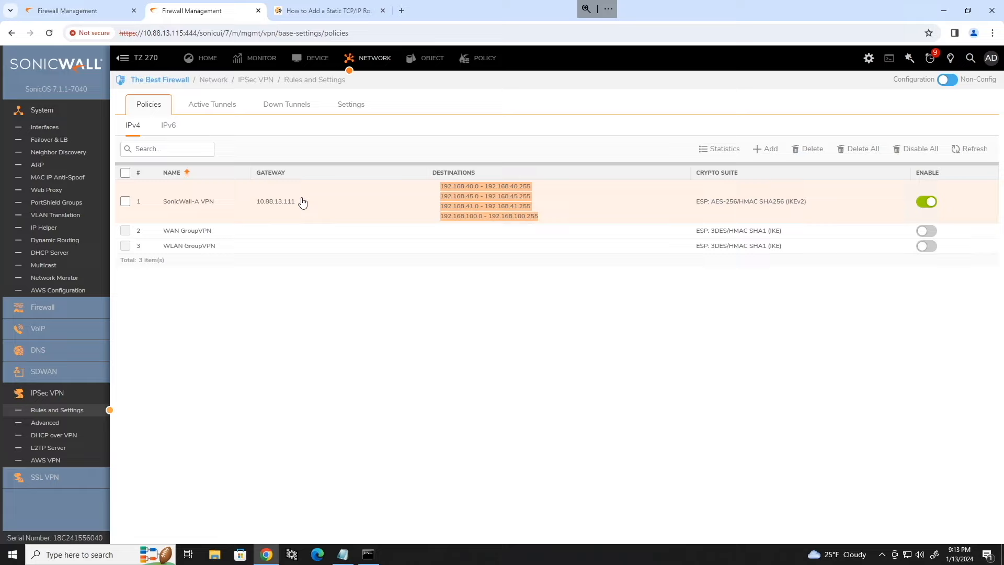
pyautogui.moveTo(301, 203); pyautogui.dragTo(257, 206)
pyautogui.click(533, 355)
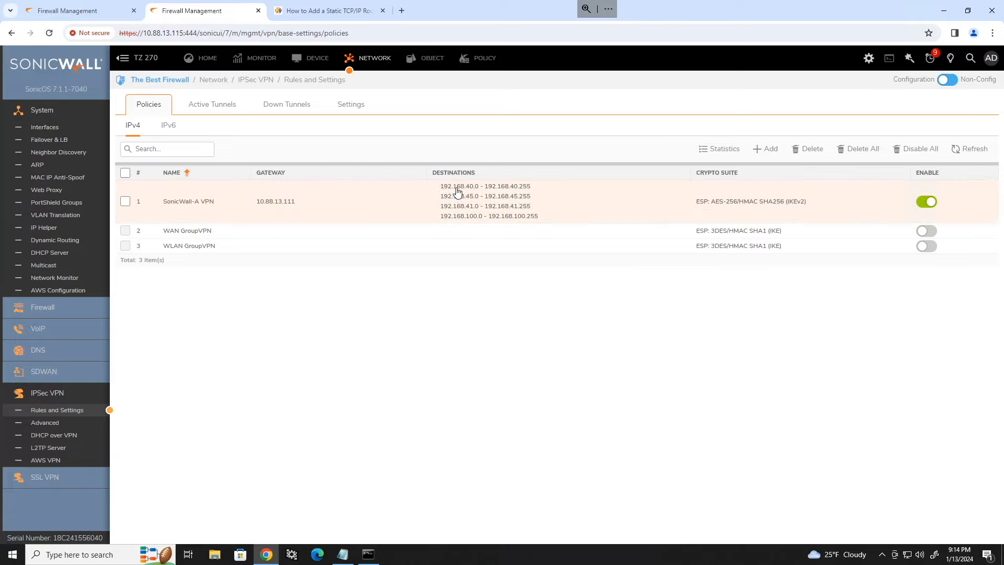
pyautogui.moveTo(438, 187); pyautogui.dragTo(538, 194)
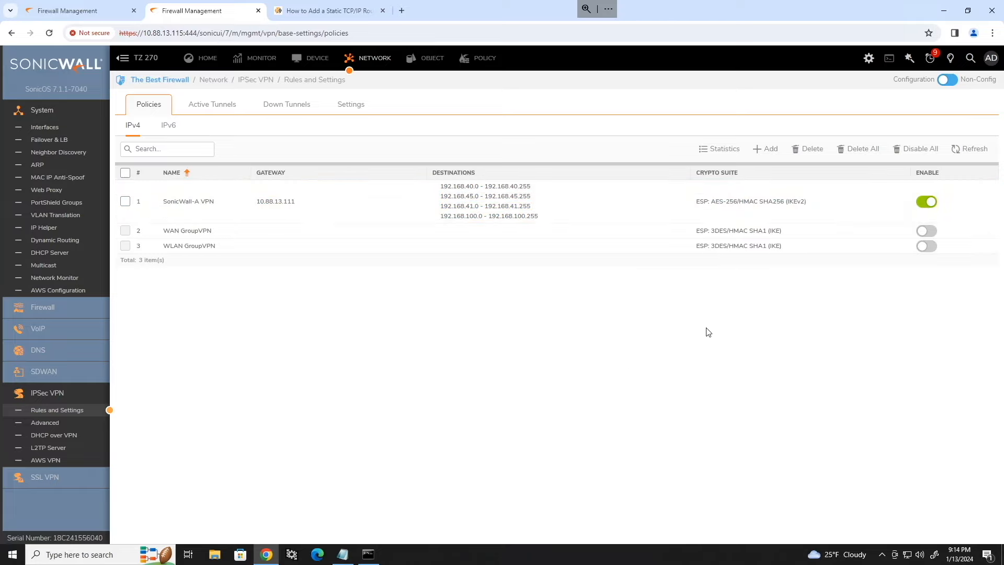
# Step: Refresh again, confirm four active SonicWall-A tunnels, then bring up Toasty's Firewall VPN policies
pyautogui.click(971, 150)
pyautogui.click(976, 154)
pyautogui.click(973, 151)
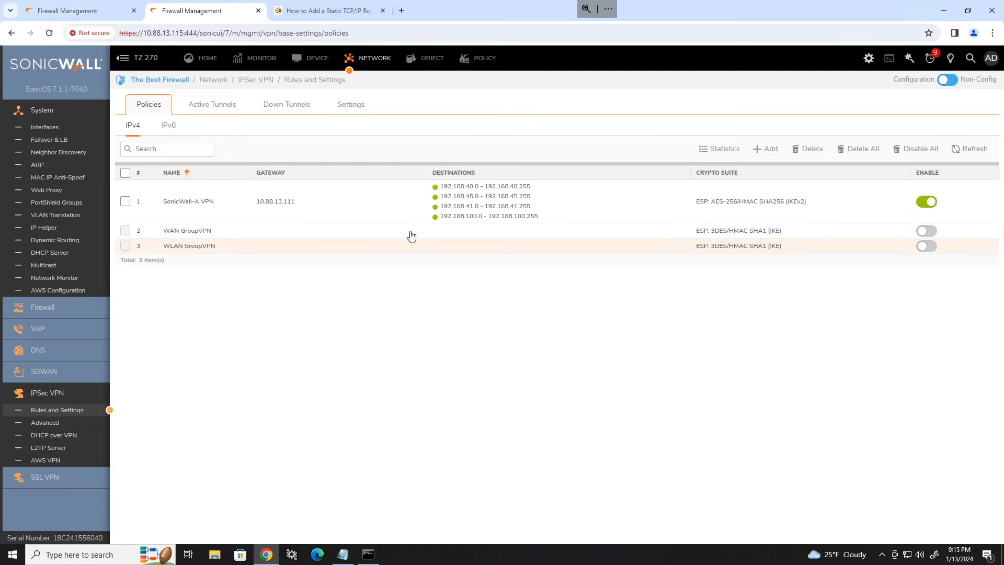
pyautogui.click(209, 105)
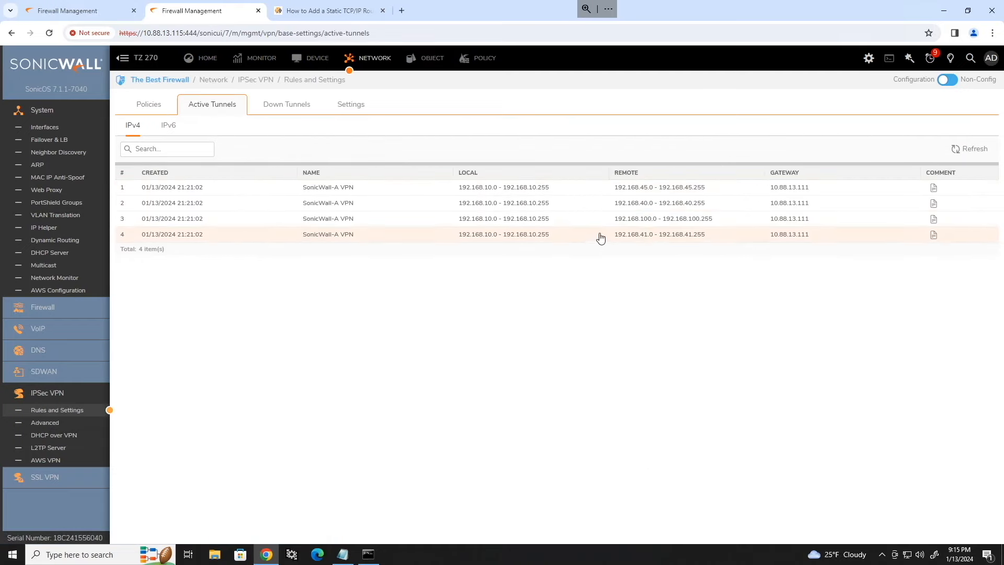
pyautogui.click(86, 10)
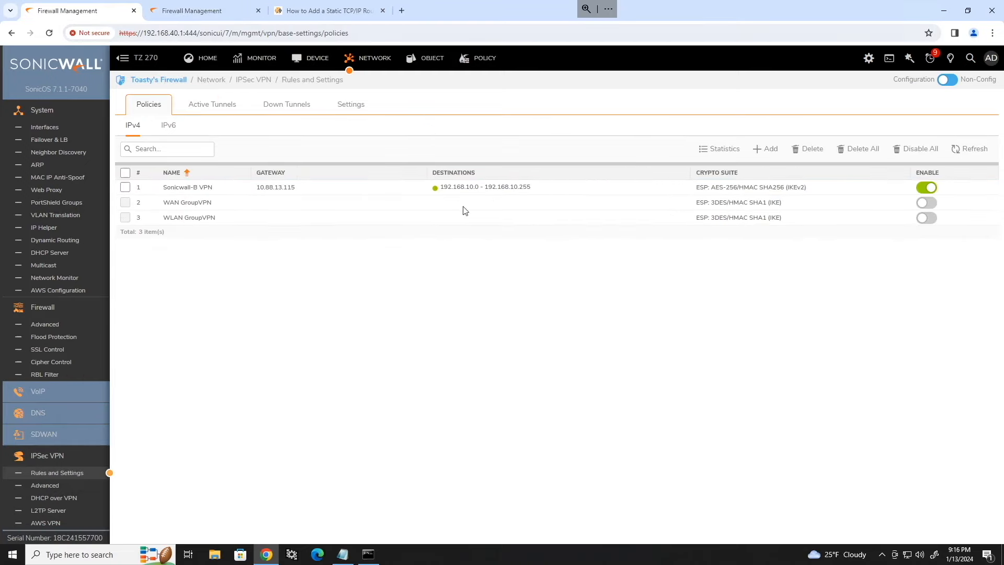